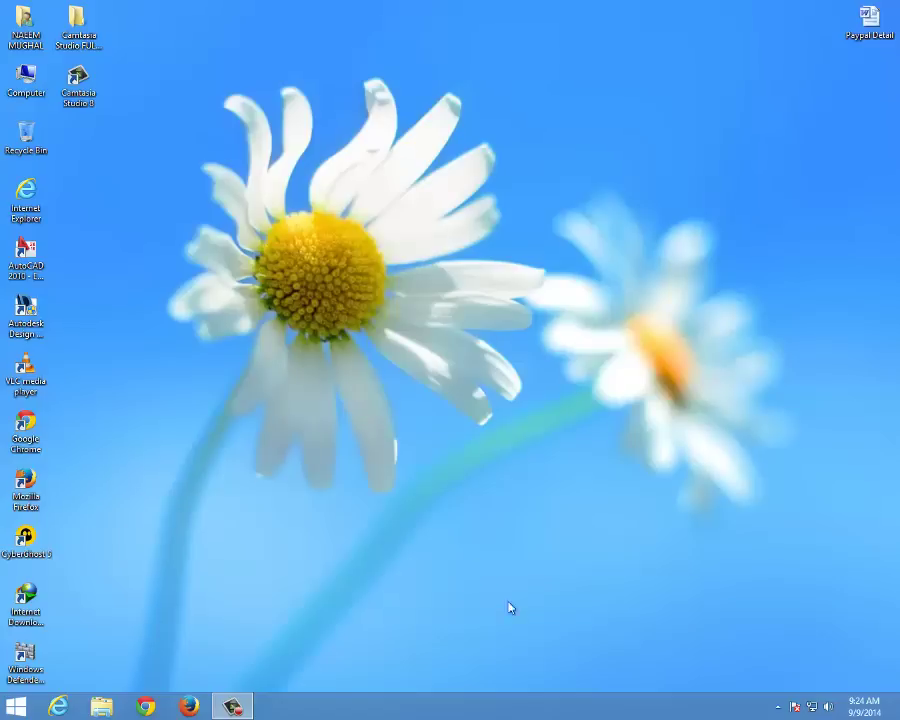
Refresh the Windows desktop three times from its context menu
{"action": "right_click", "coordinate": [305, 410]}
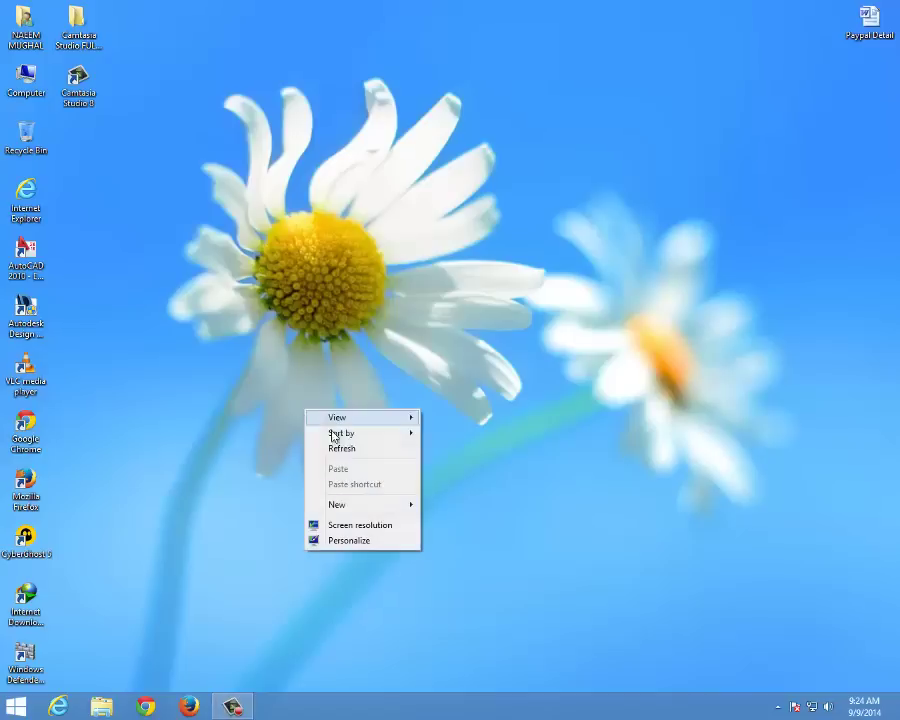
{"action": "right_click", "coordinate": [293, 432]}
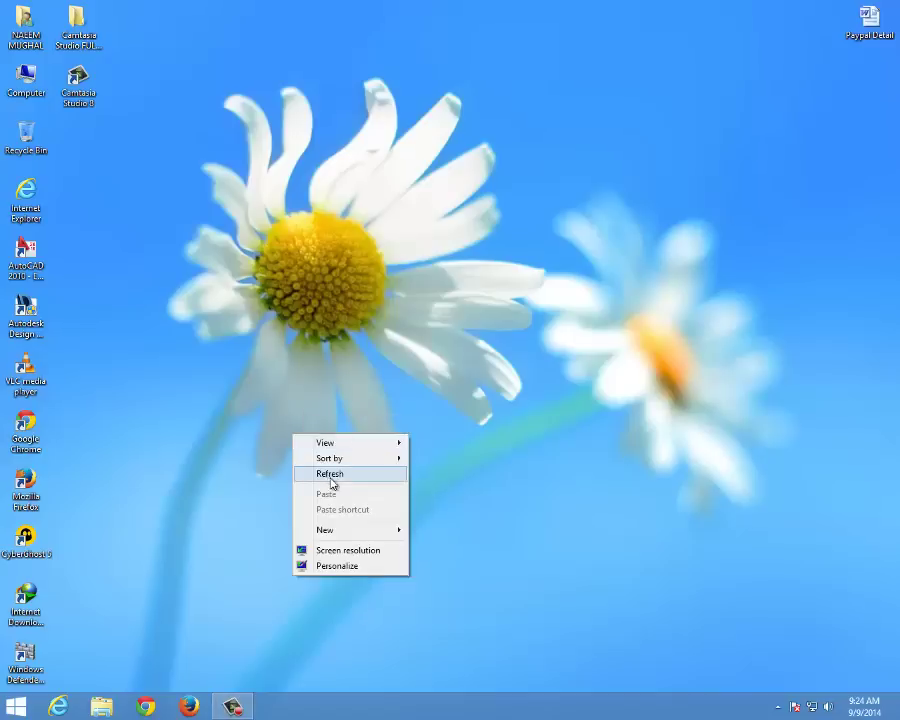
{"action": "left_click", "coordinate": [334, 470]}
{"action": "right_click", "coordinate": [335, 462]}
{"action": "left_click", "coordinate": [367, 503]}
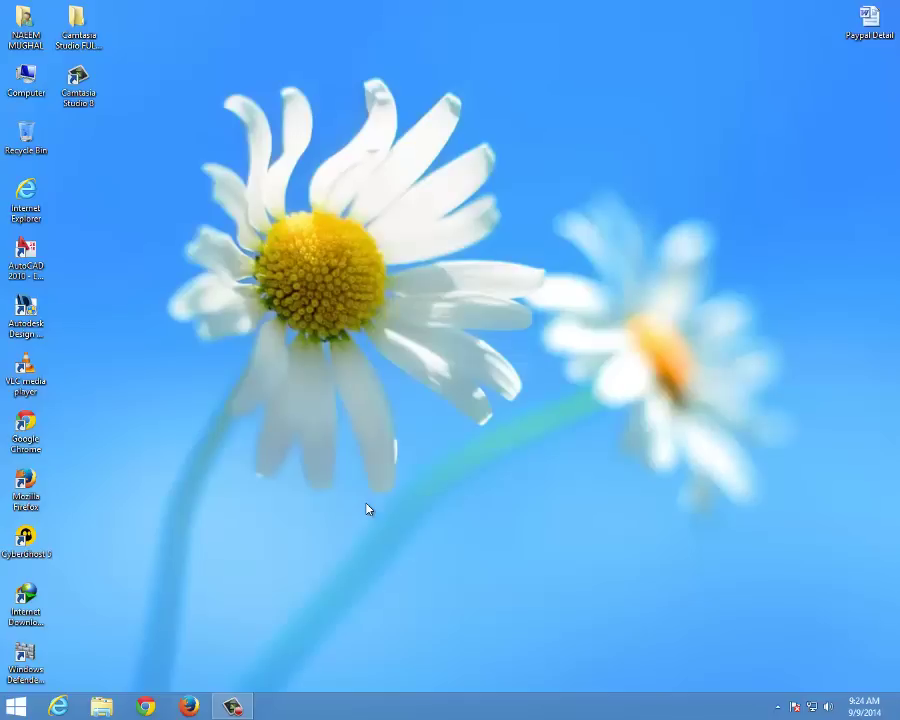
{"action": "right_click", "coordinate": [370, 492]}
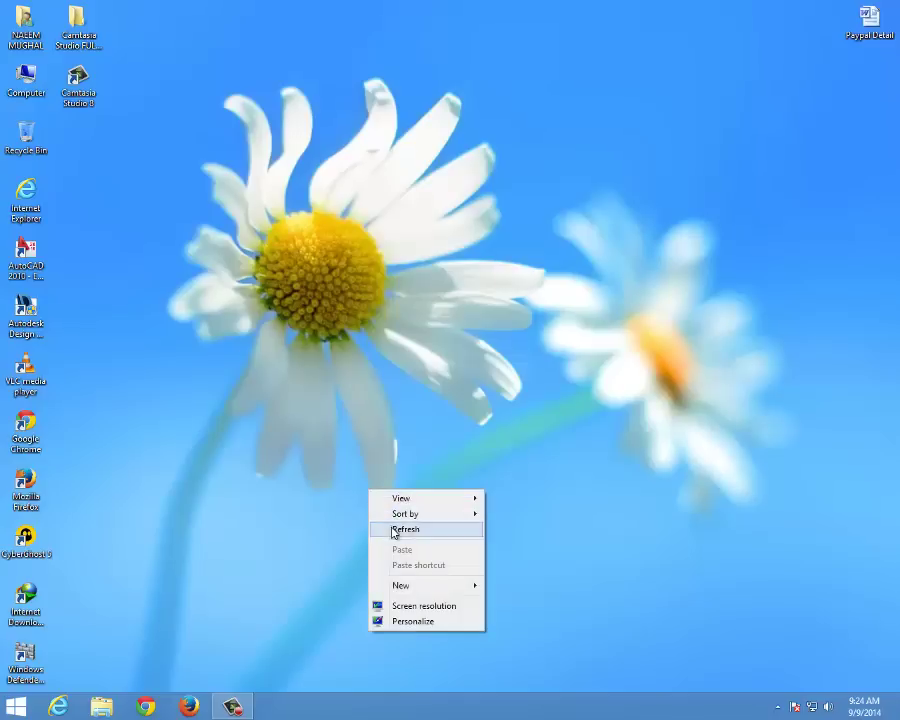
{"action": "left_click", "coordinate": [393, 530]}
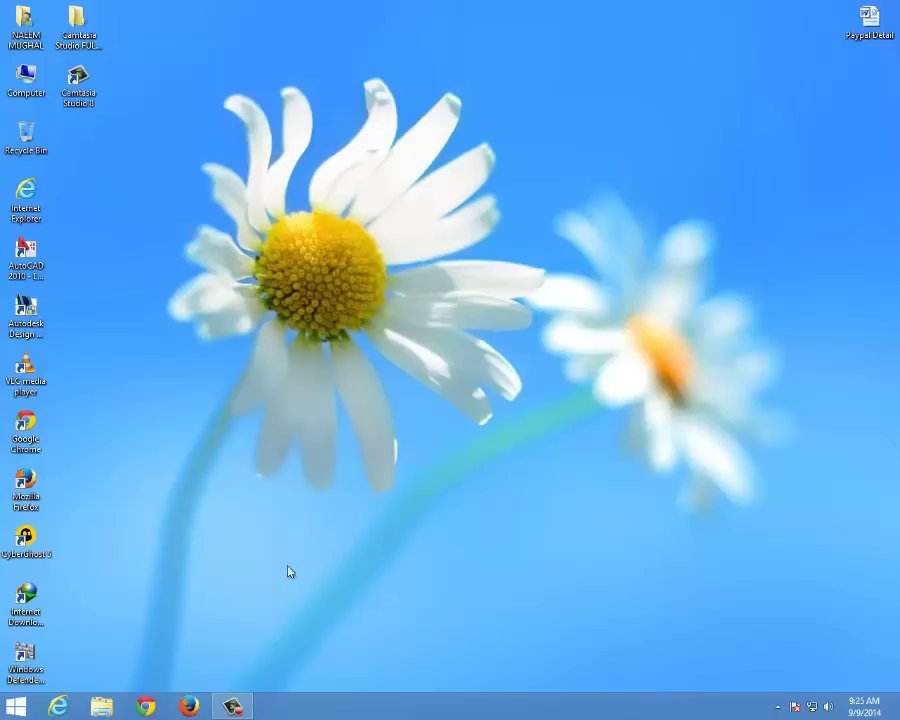
Launch Firefox and enter a query in the address bar
{"action": "left_click", "coordinate": [189, 706]}
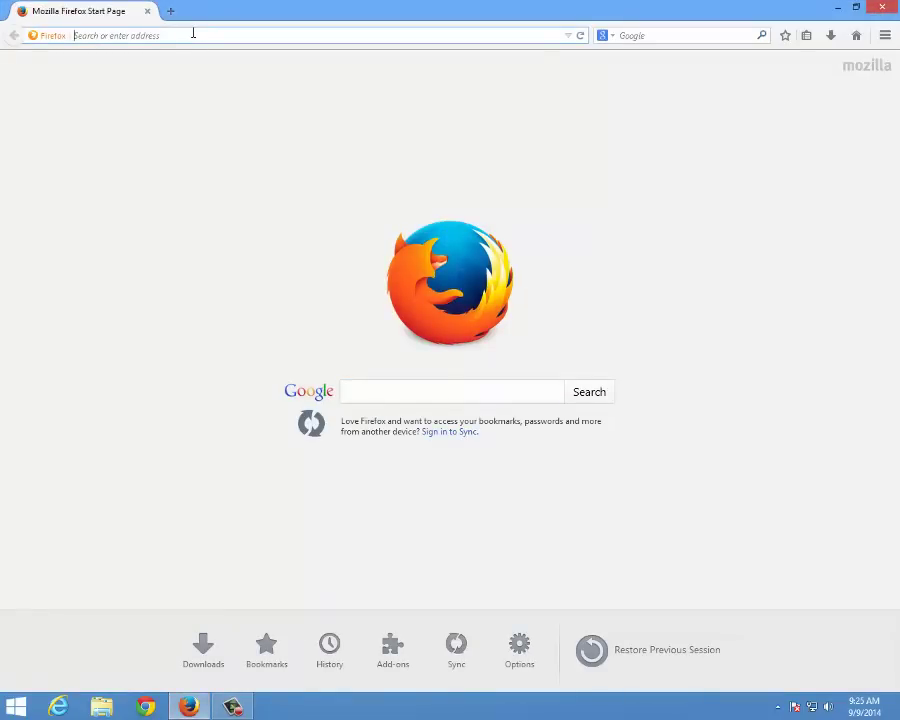
{"action": "type", "text": "fake"}
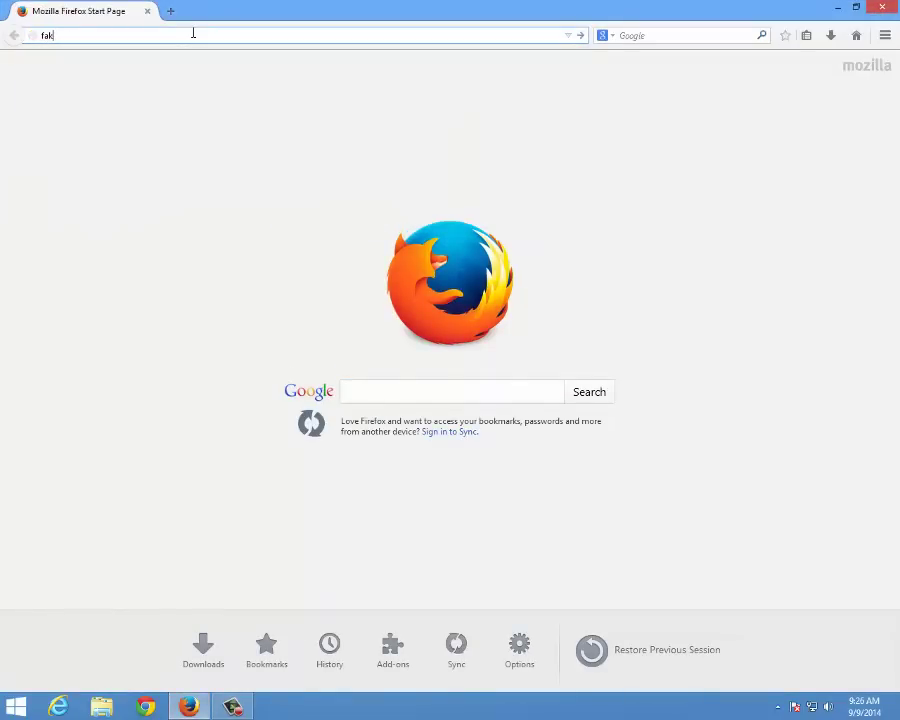
{"action": "right_click", "coordinate": [193, 33]}
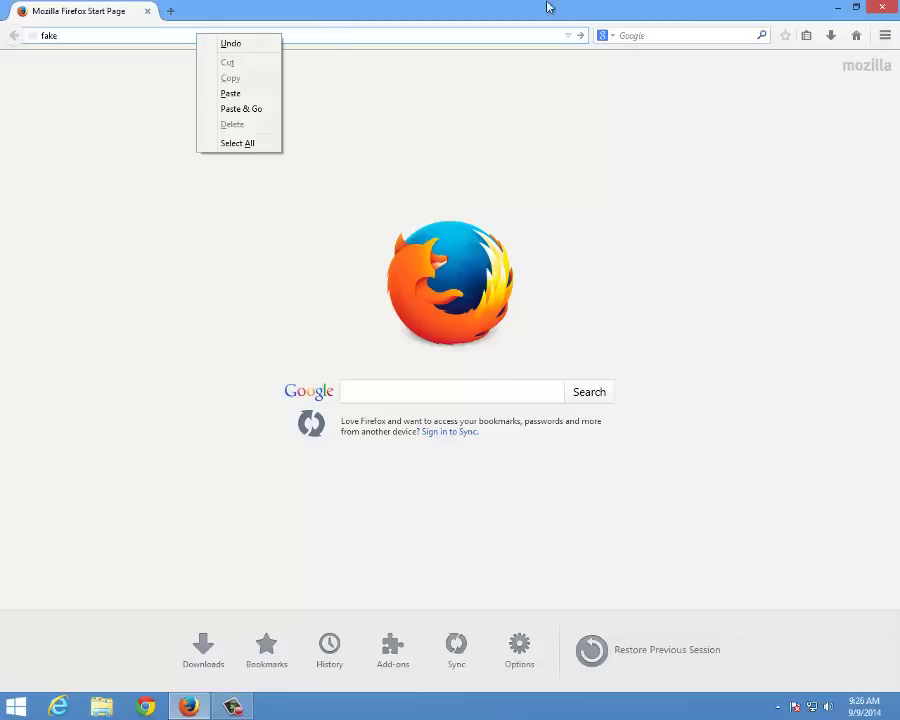
{"action": "key", "text": "Escape"}
{"action": "key", "text": "Return"}
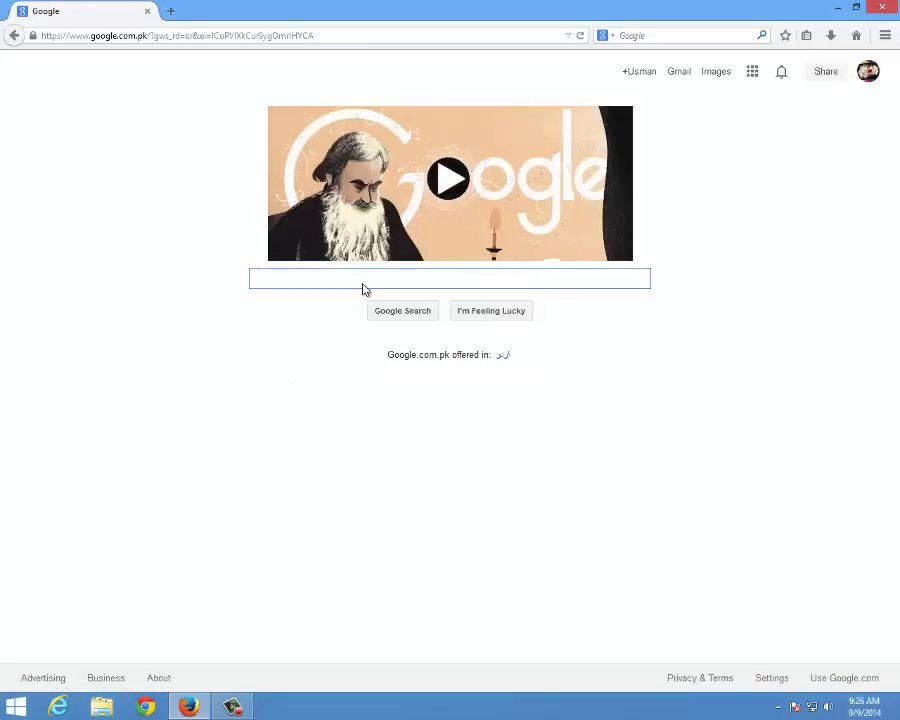
Search Google for 'fake name generator' and open the Fake Name Generator result in a new tab
{"action": "type", "text": "fake"}
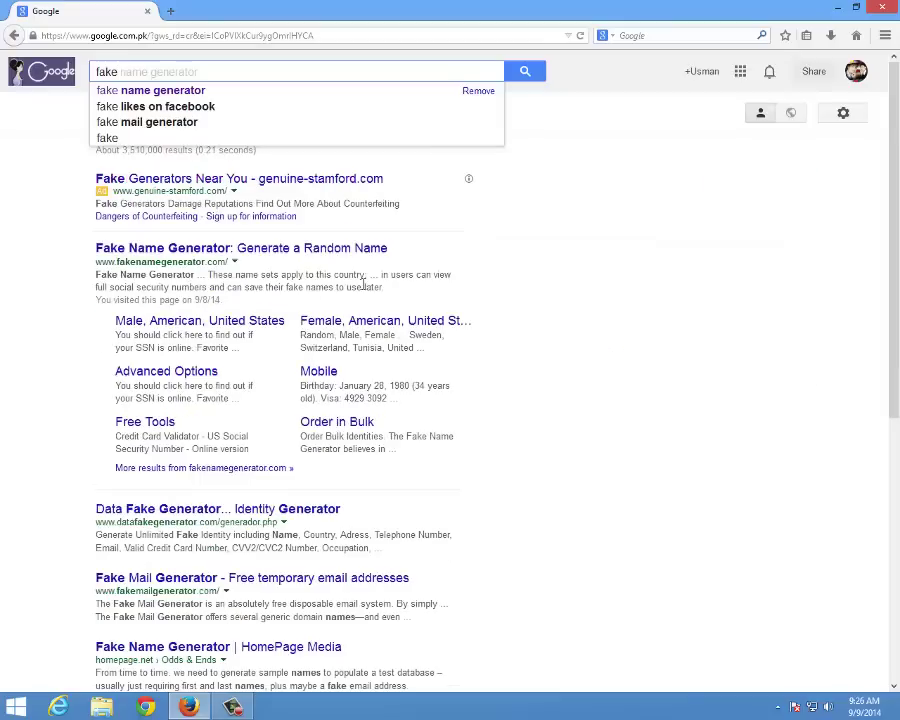
{"action": "left_click", "coordinate": [150, 90]}
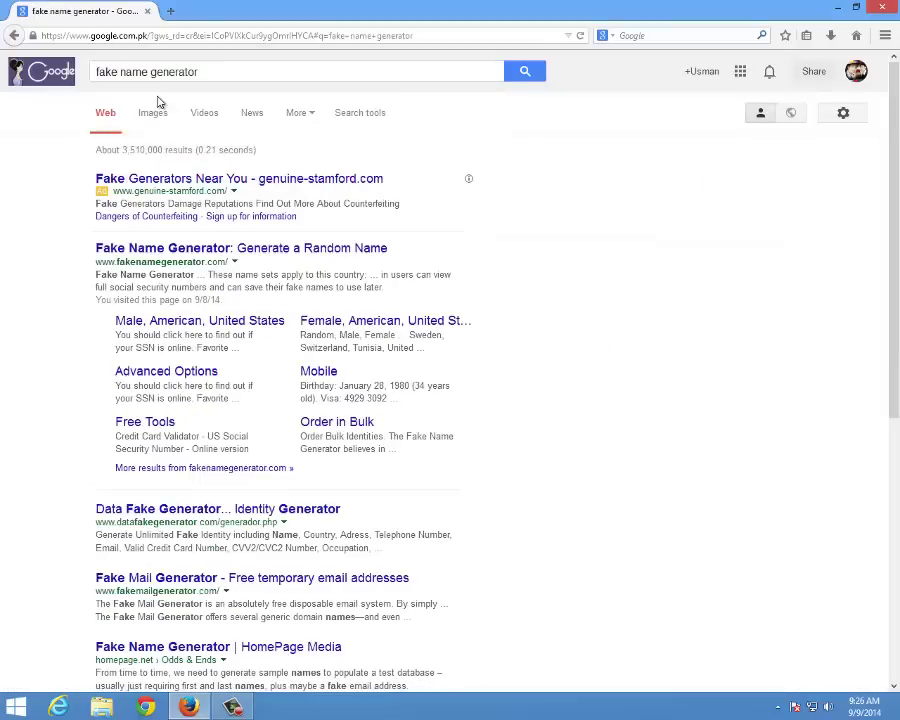
{"action": "right_click", "coordinate": [172, 253]}
{"action": "left_click", "coordinate": [215, 259]}
Switch to the Fake Name Generator tab, then minimize Firefox to reveal the desktop
{"action": "left_click", "coordinate": [230, 13]}
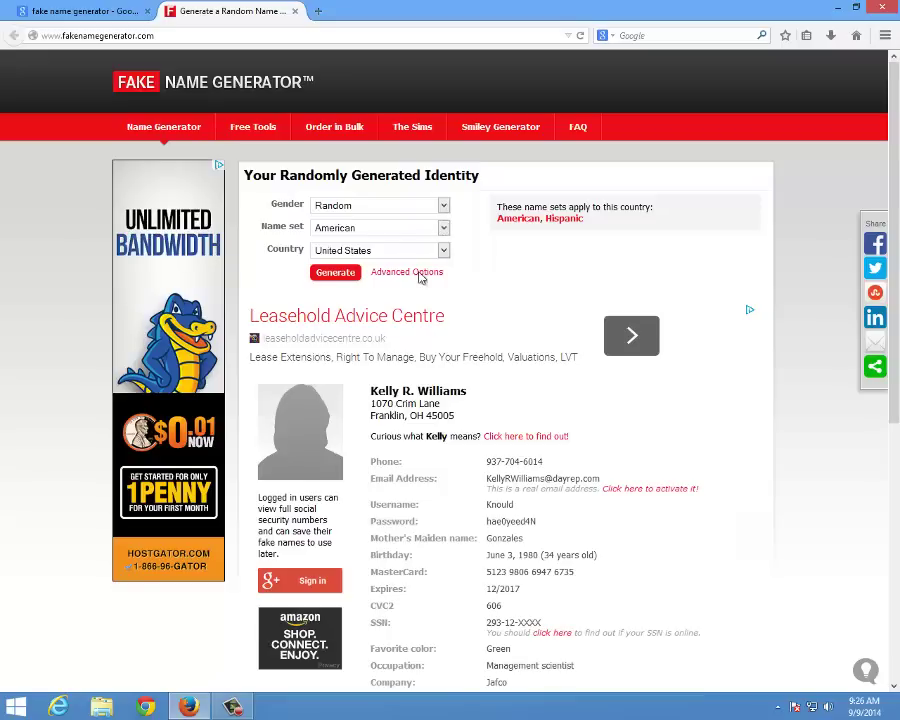
{"action": "left_click", "coordinate": [837, 8]}
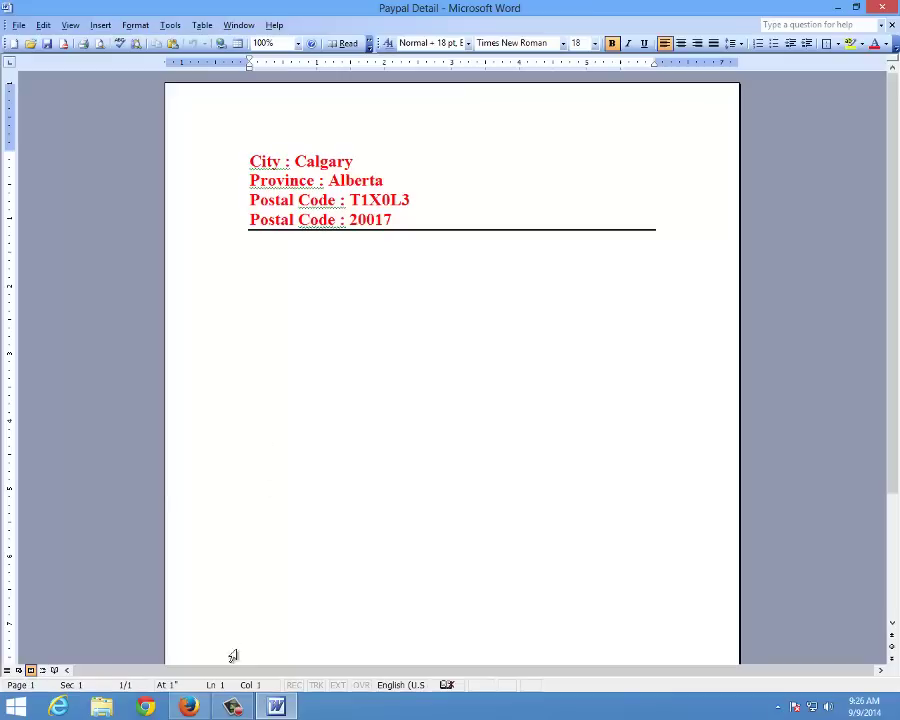
Bring Firefox back in front of Word, showing the Fake Name Generator page
{"action": "left_click", "coordinate": [195, 712]}
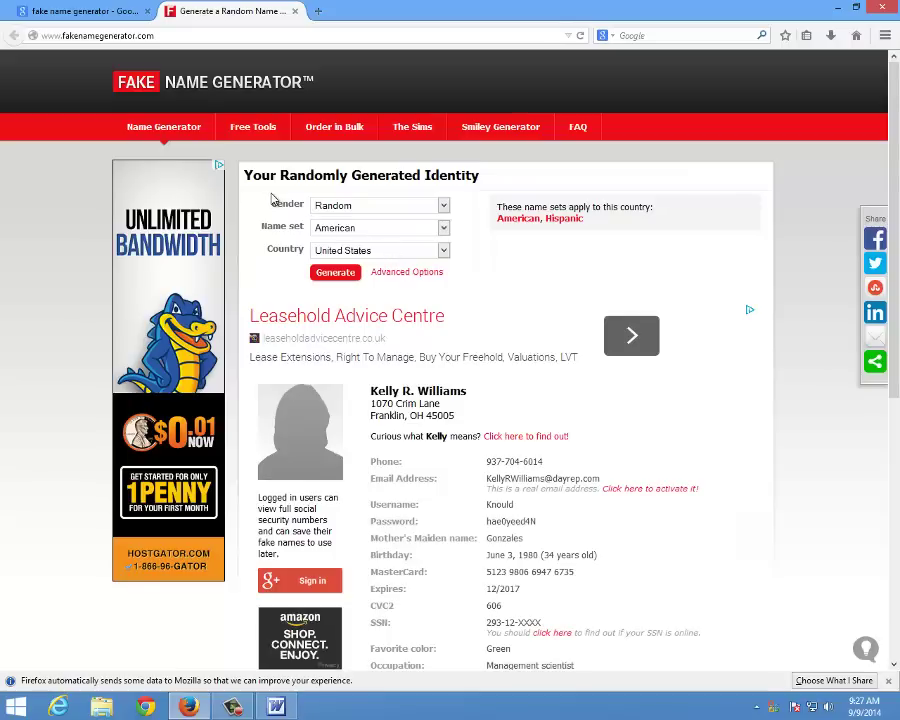
Set the generator to Male, American names and Canada, then bring the Paypal Detail document forward
{"action": "left_click", "coordinate": [332, 209]}
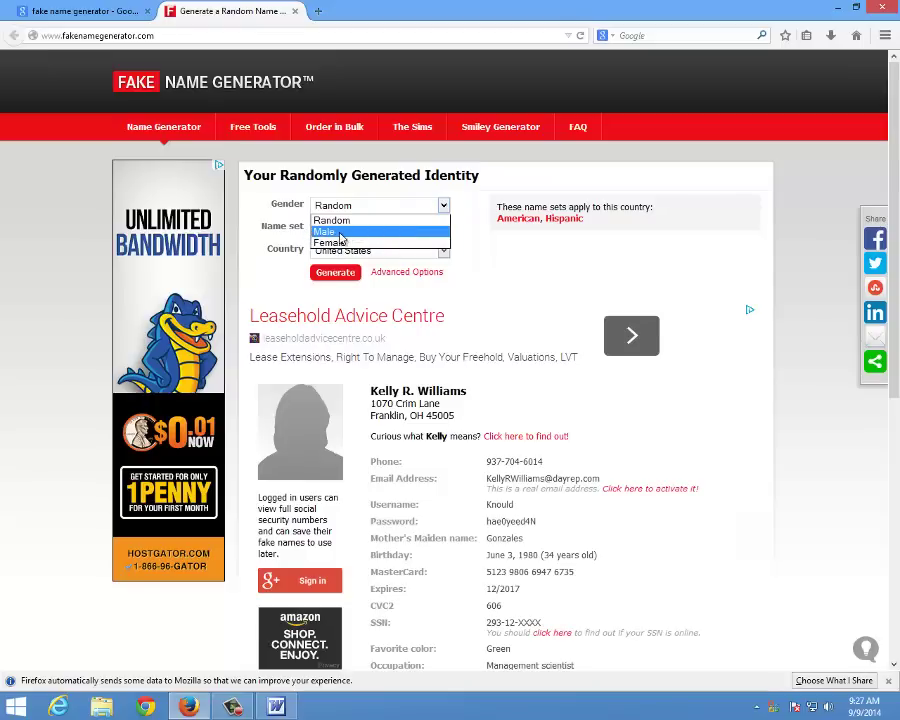
{"action": "left_click", "coordinate": [340, 234]}
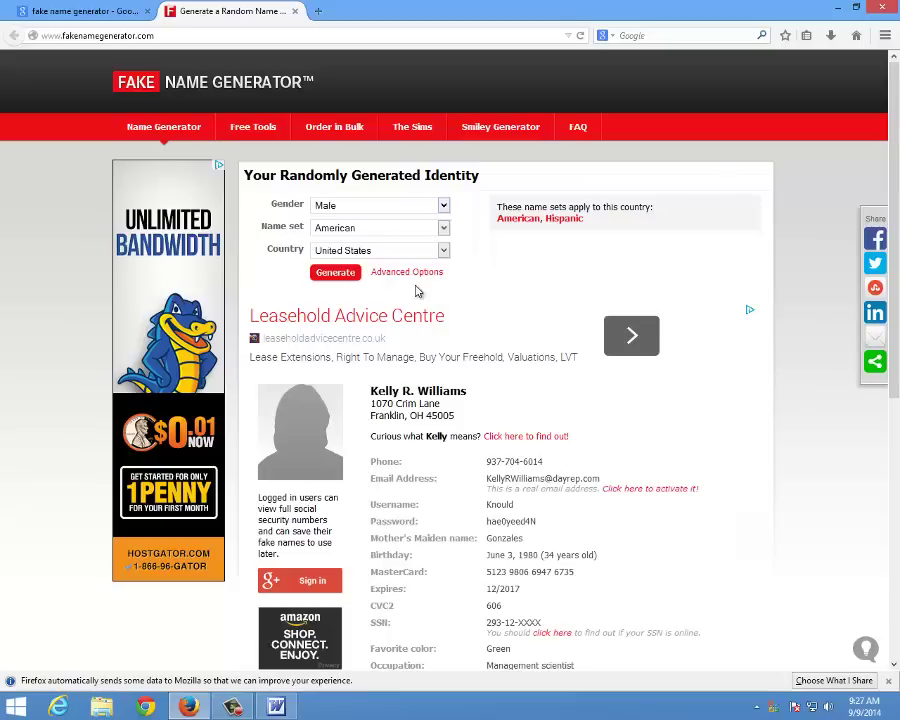
{"action": "left_click", "coordinate": [448, 232]}
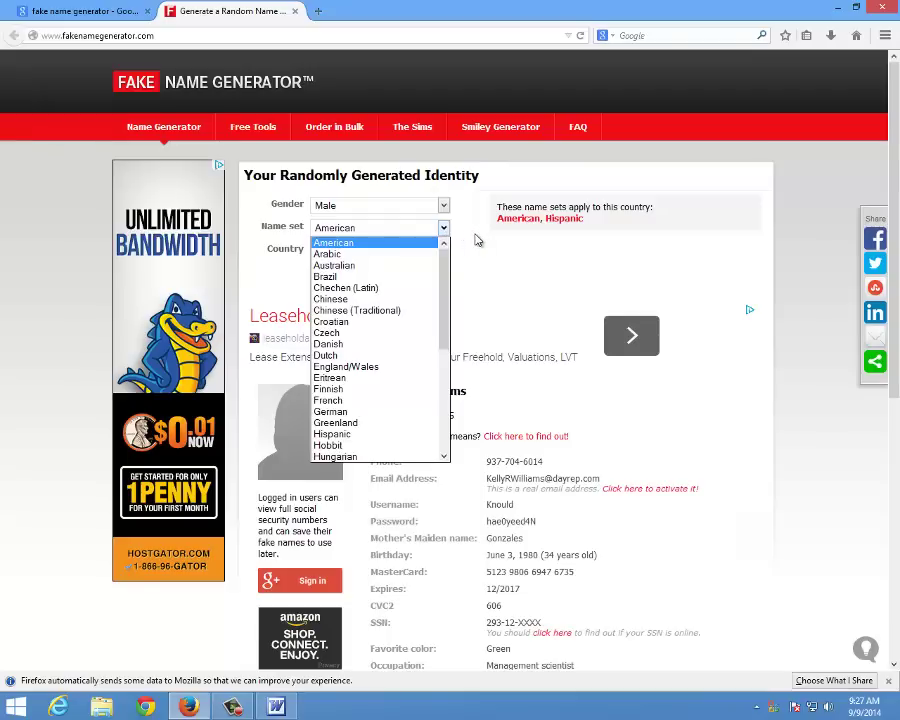
{"action": "left_click", "coordinate": [475, 244]}
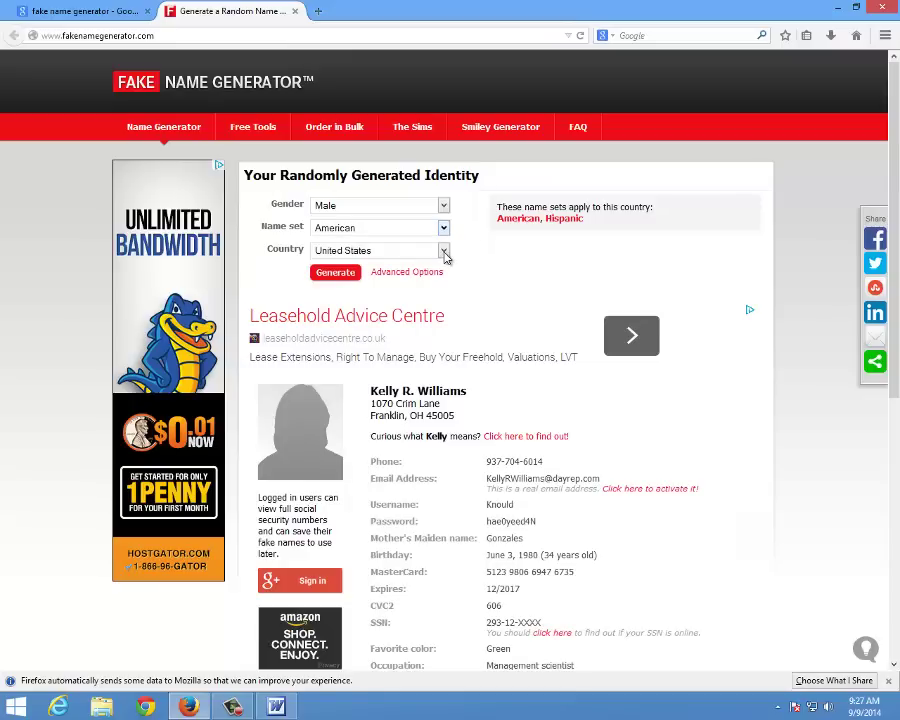
{"action": "left_click", "coordinate": [443, 251]}
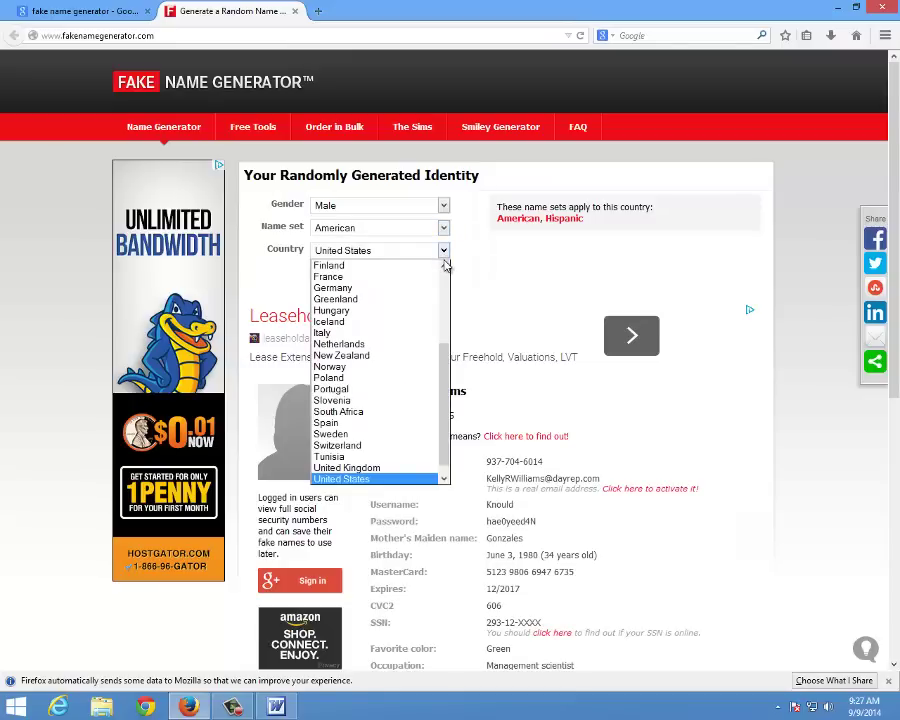
{"action": "key", "text": "c"}
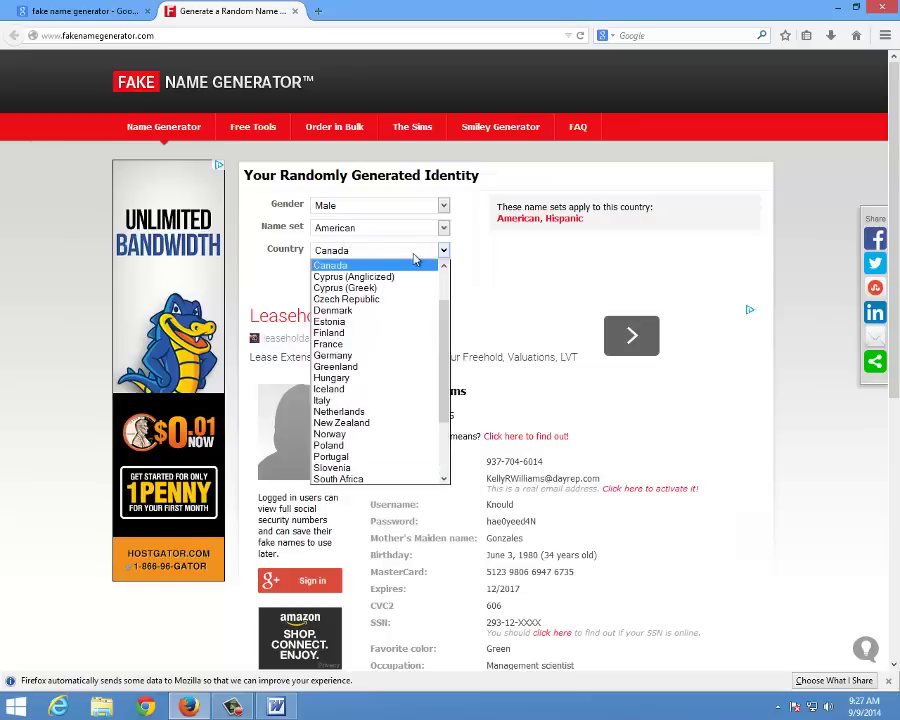
{"action": "left_click", "coordinate": [389, 267]}
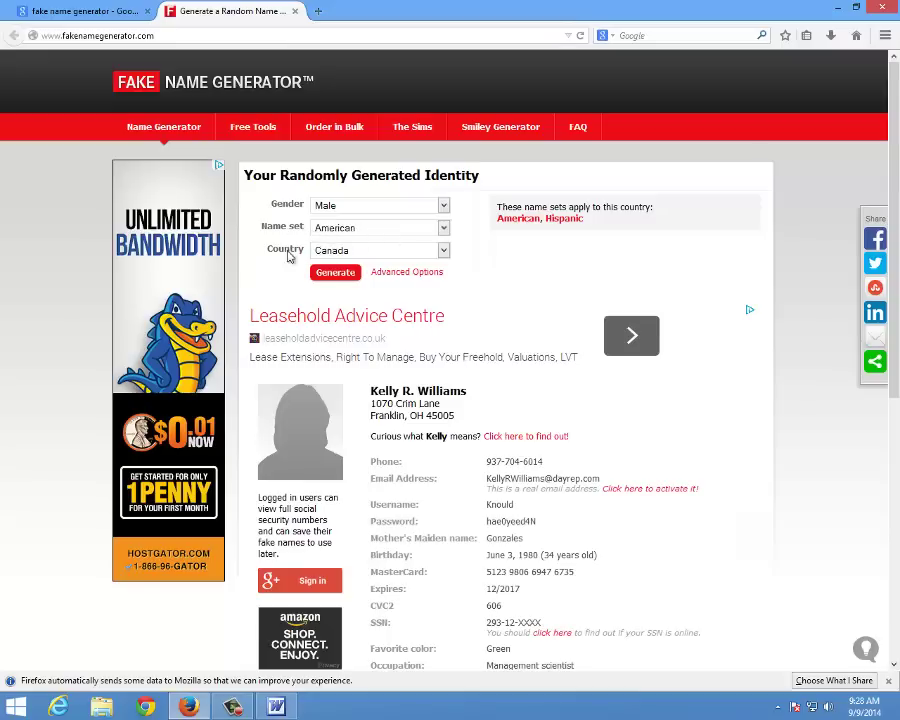
{"action": "left_click", "coordinate": [333, 272]}
{"action": "left_click", "coordinate": [274, 705]}
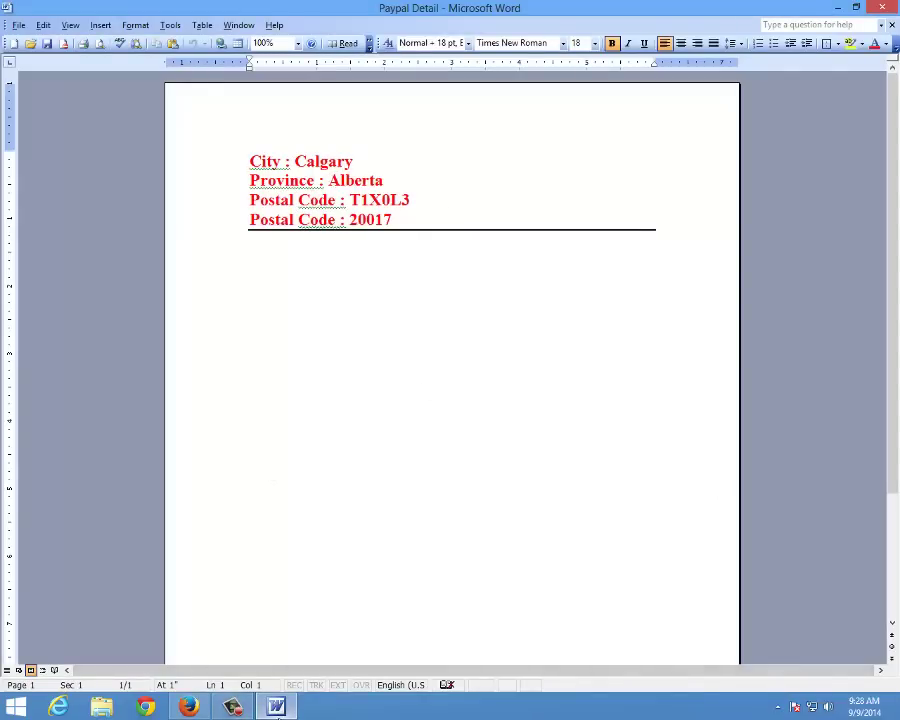
Put the cursor on the empty line below the Word notes and return to Firefox
{"action": "mouse_move", "coordinate": [276, 706]}
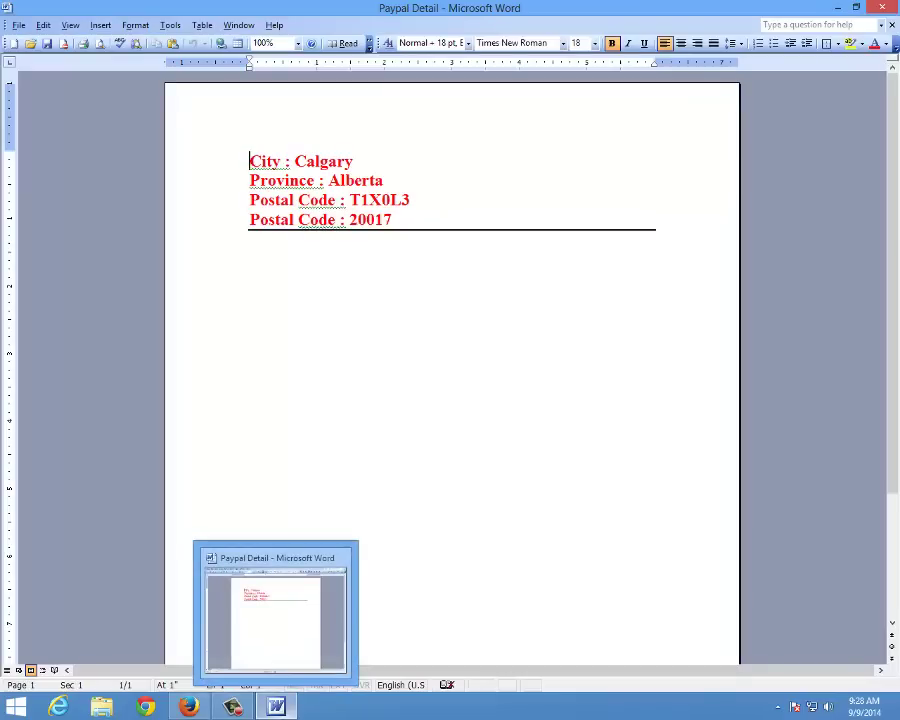
{"action": "left_click", "coordinate": [442, 356]}
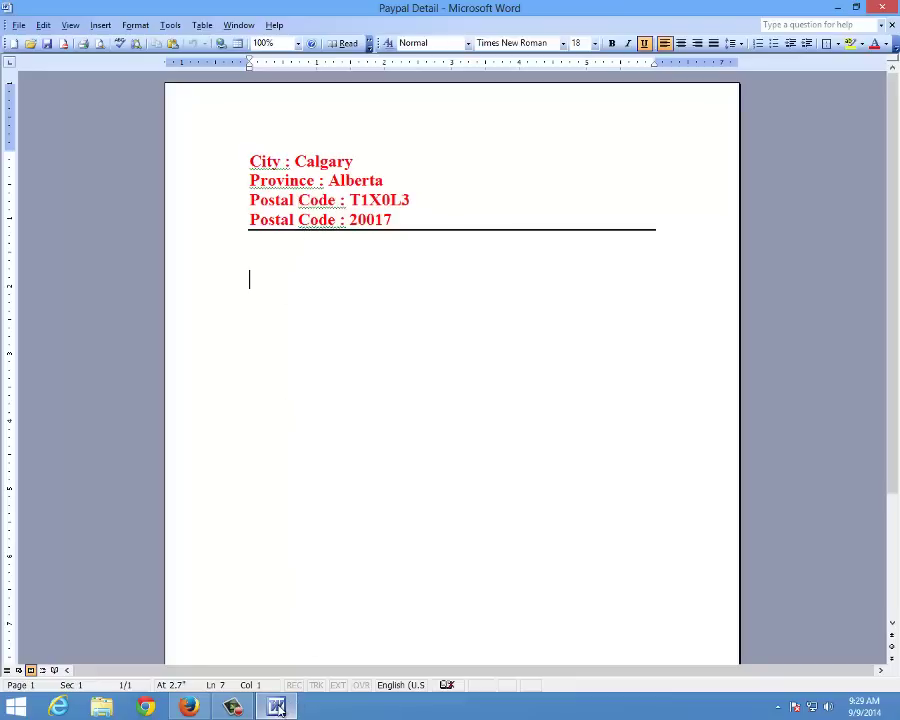
{"action": "left_click", "coordinate": [188, 707]}
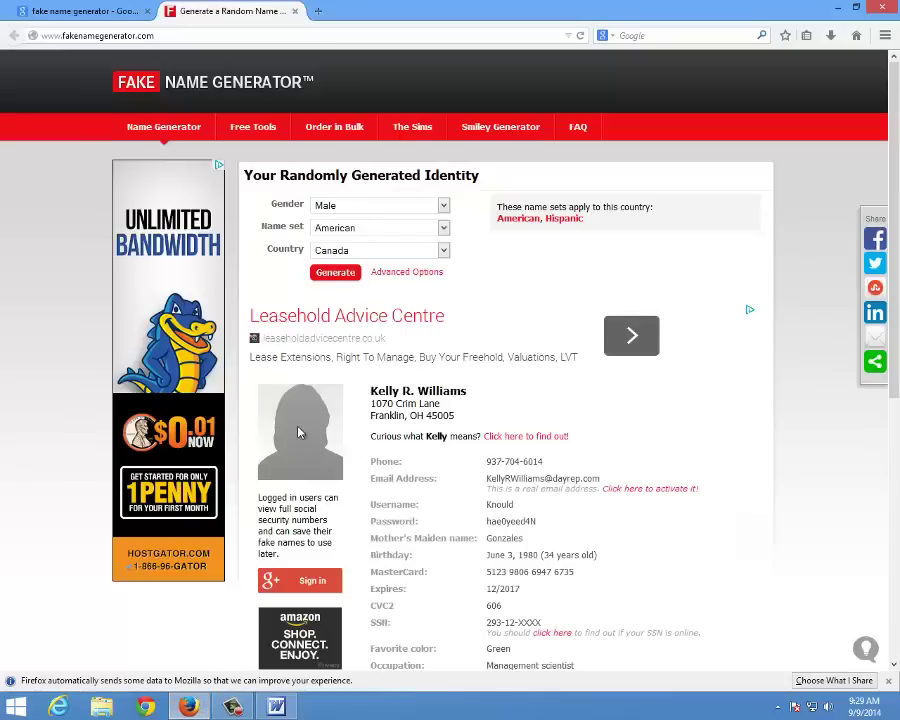
Generate a new male Canadian identity and scroll through its details
{"action": "left_click", "coordinate": [344, 275]}
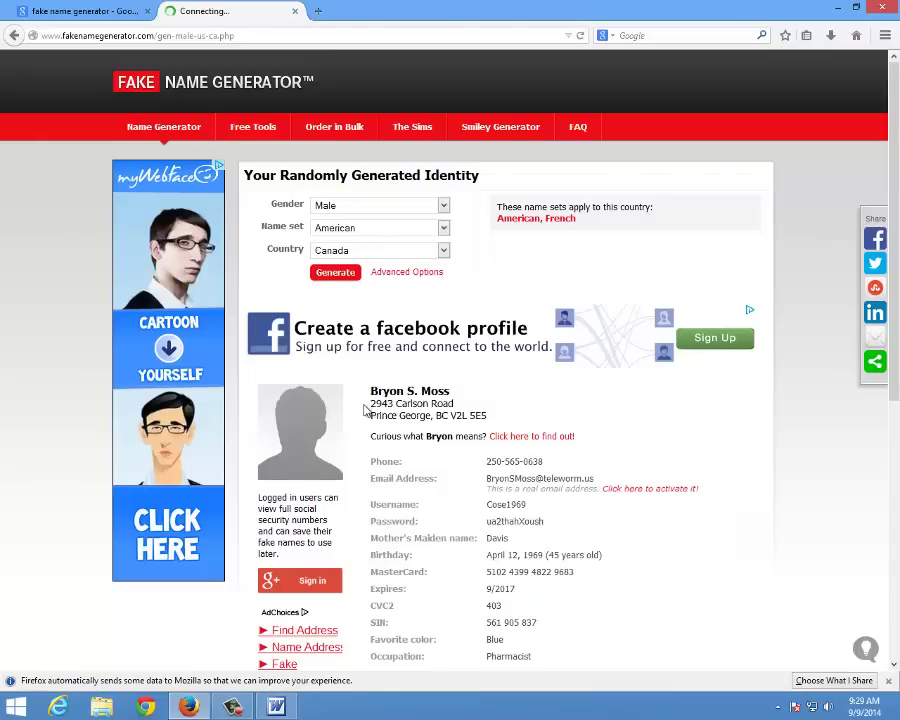
{"action": "scroll", "coordinate": [530, 399], "scroll_direction": "down", "scroll_amount": 1}
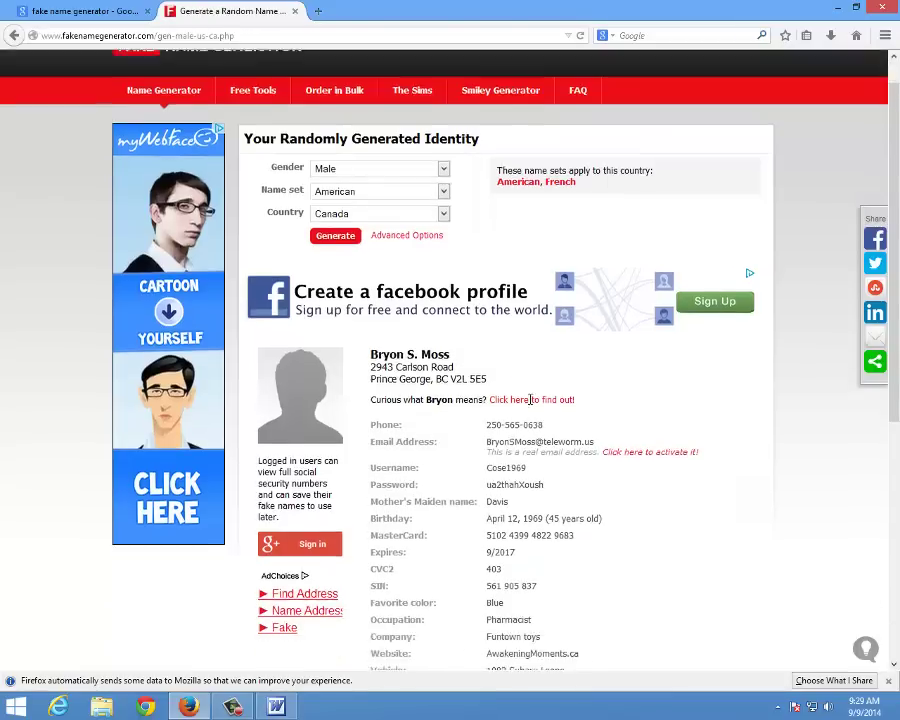
{"action": "scroll", "coordinate": [530, 399], "scroll_direction": "down", "scroll_amount": 1}
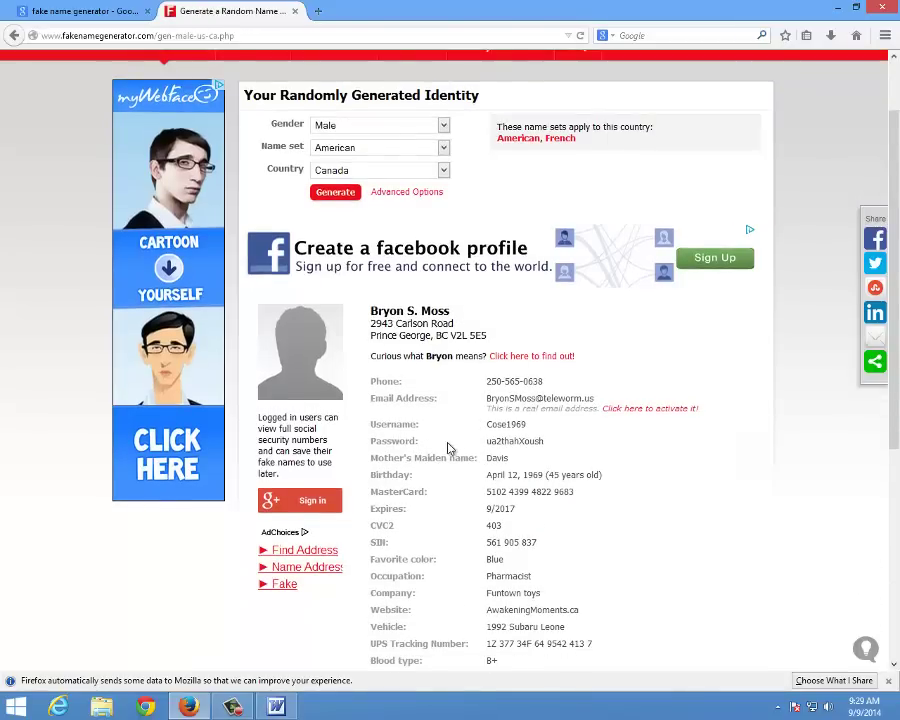
{"action": "scroll", "coordinate": [448, 449], "scroll_direction": "down", "scroll_amount": 2}
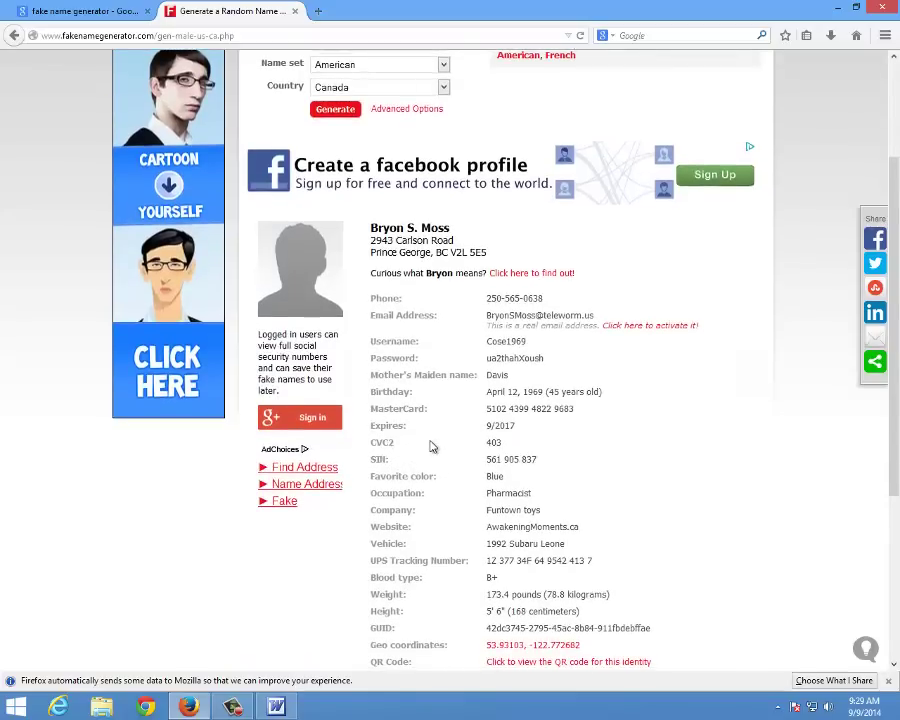
{"action": "scroll", "coordinate": [425, 446], "scroll_direction": "down", "scroll_amount": 2}
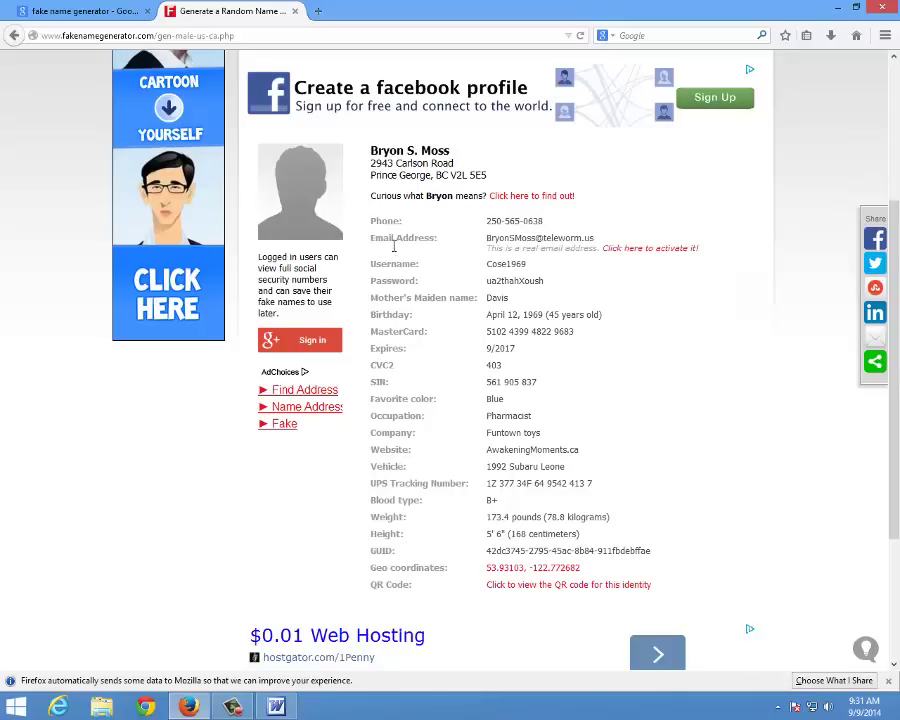
{"action": "scroll", "coordinate": [380, 240], "scroll_direction": "up", "scroll_amount": 2}
Copy the generated two-line address and switch back to the Paypal Detail document
{"action": "left_click_drag", "start_coordinate": [370, 241], "coordinate": [487, 256]}
{"action": "right_click", "coordinate": [450, 253]}
{"action": "left_click", "coordinate": [462, 261]}
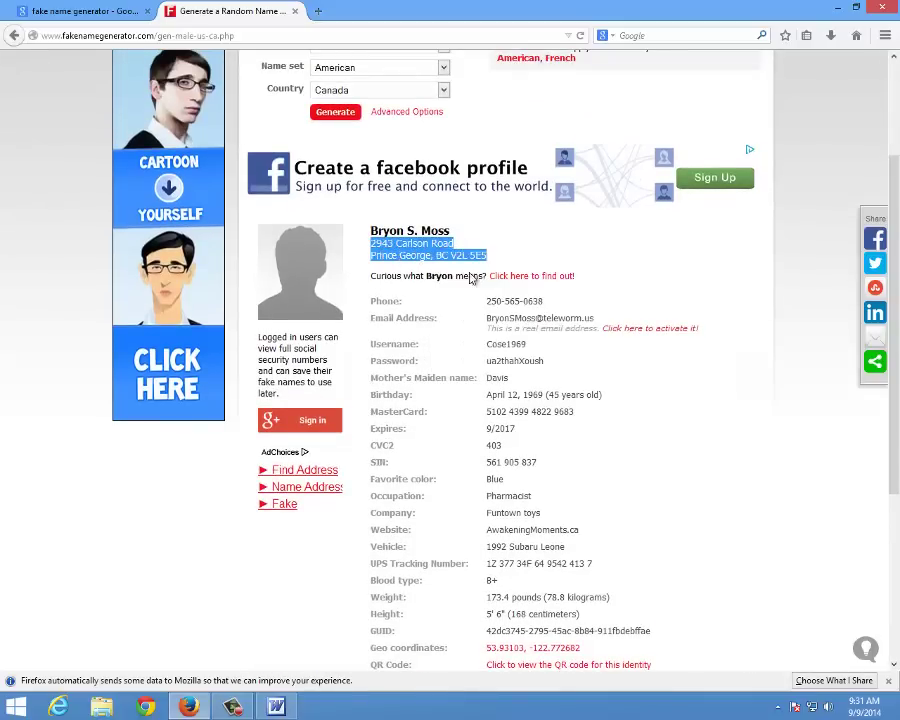
{"action": "left_click", "coordinate": [276, 707]}
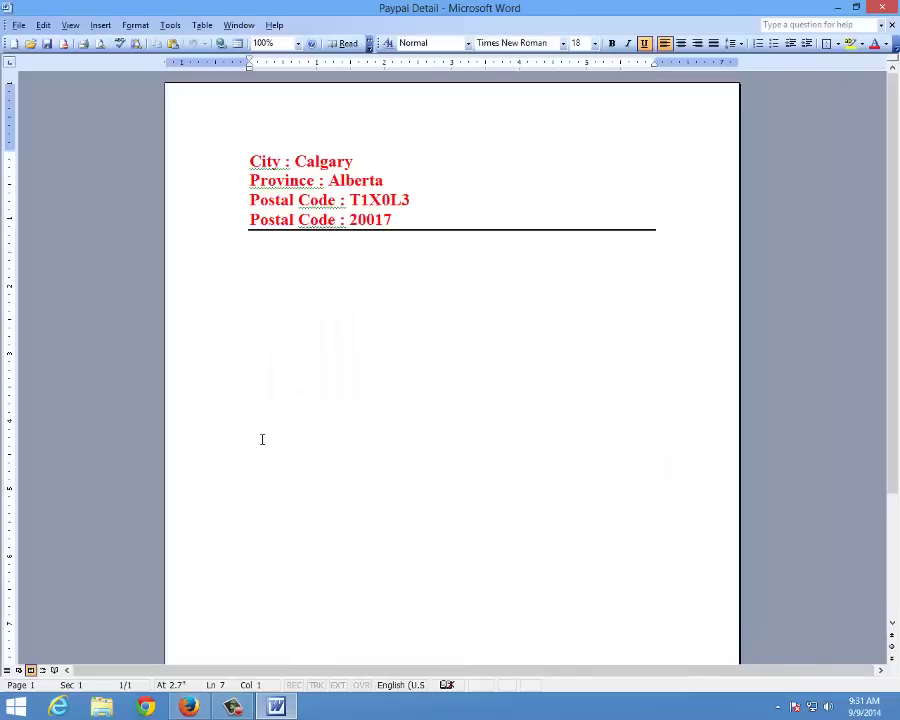
Type the label 'Address :' and paste the copied address after it
{"action": "type", "text": "Address "}
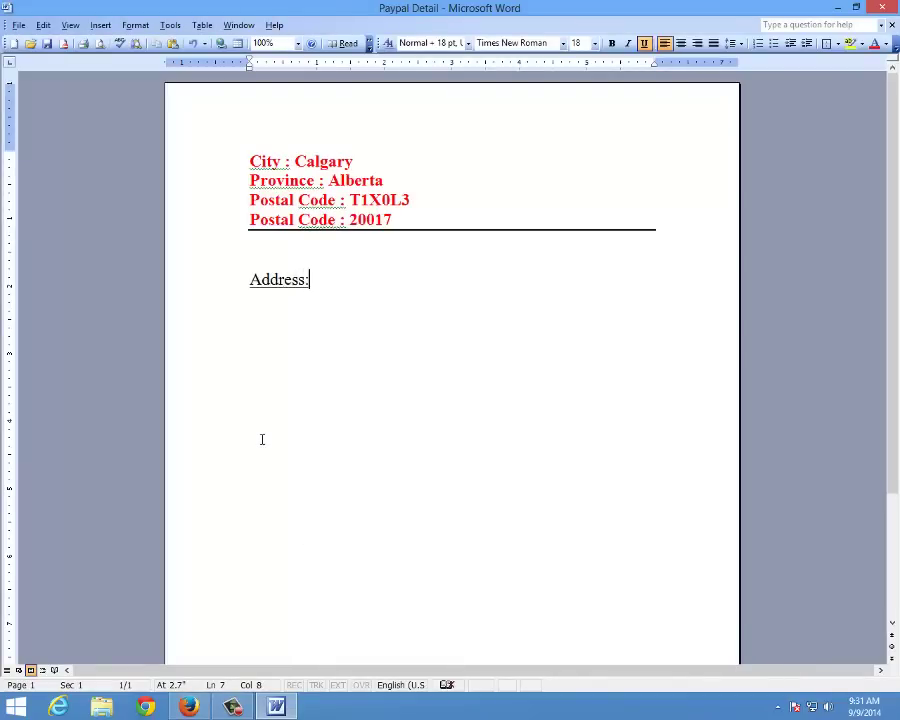
{"action": "type", "text": ":"}
{"action": "key", "text": "Left"}
{"action": "key", "text": "Right"}
{"action": "key", "text": "ctrl+v"}
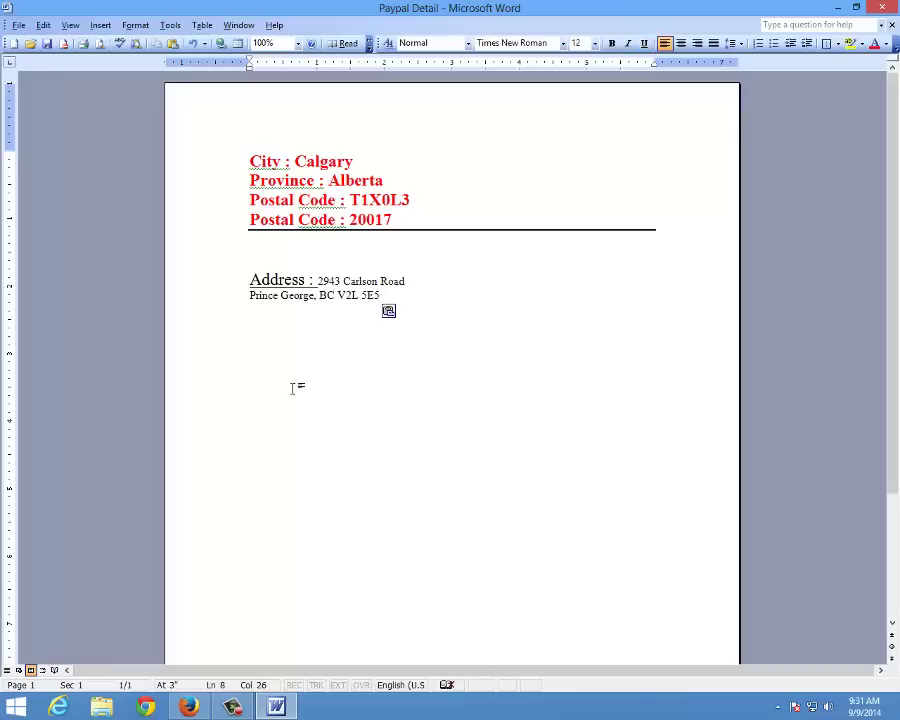
Align the street and city lines in one column beside the Address label using tabs
{"action": "left_click", "coordinate": [317, 281]}
{"action": "left_click", "coordinate": [247, 296]}
{"action": "key", "text": "Tab"}
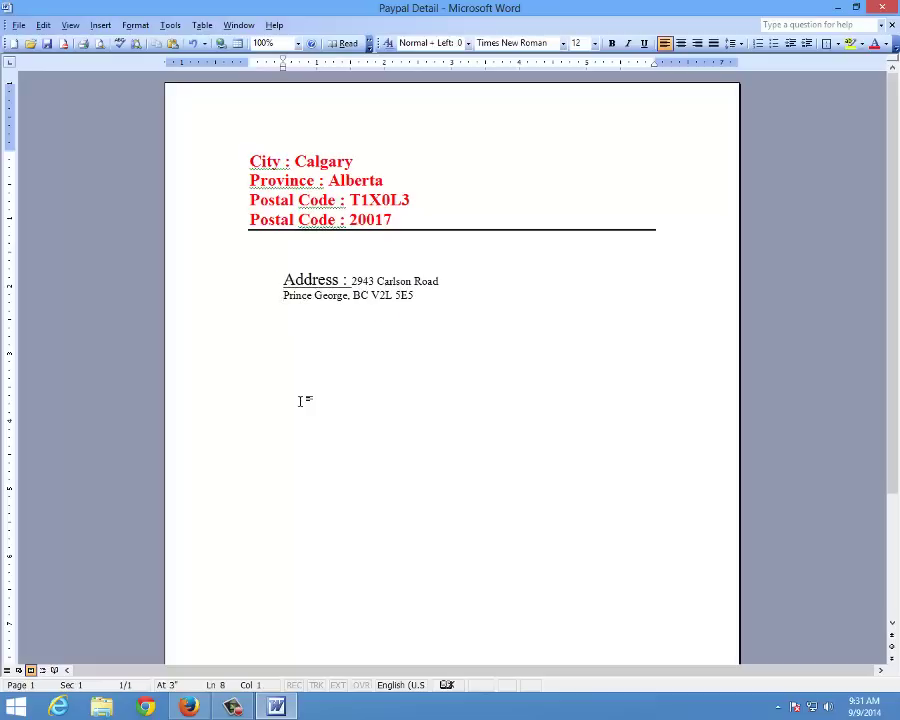
{"action": "left_click", "coordinate": [352, 281]}
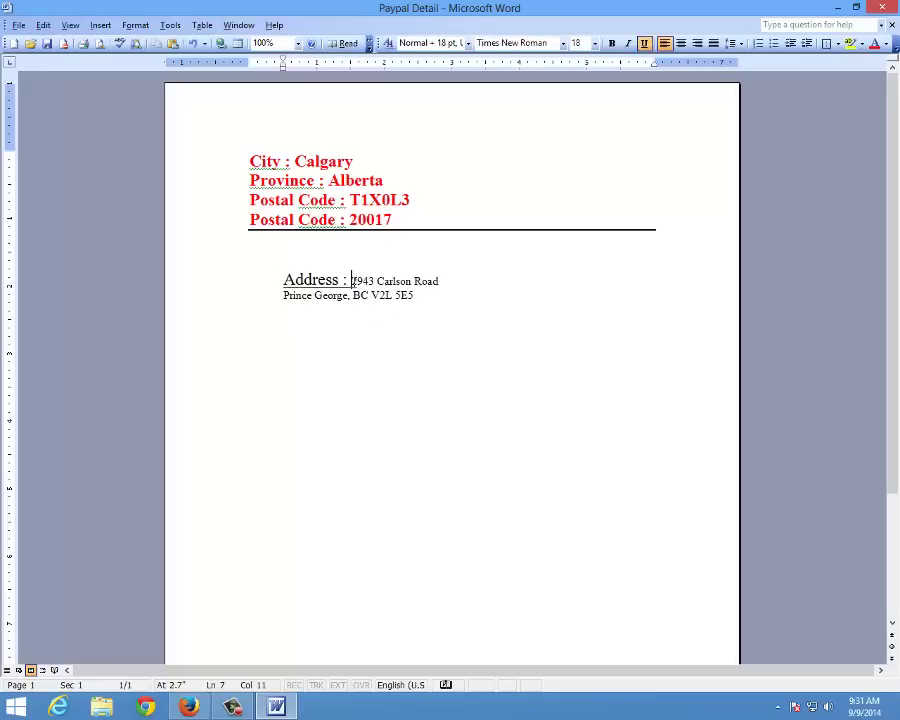
{"action": "key", "text": "Tab"}
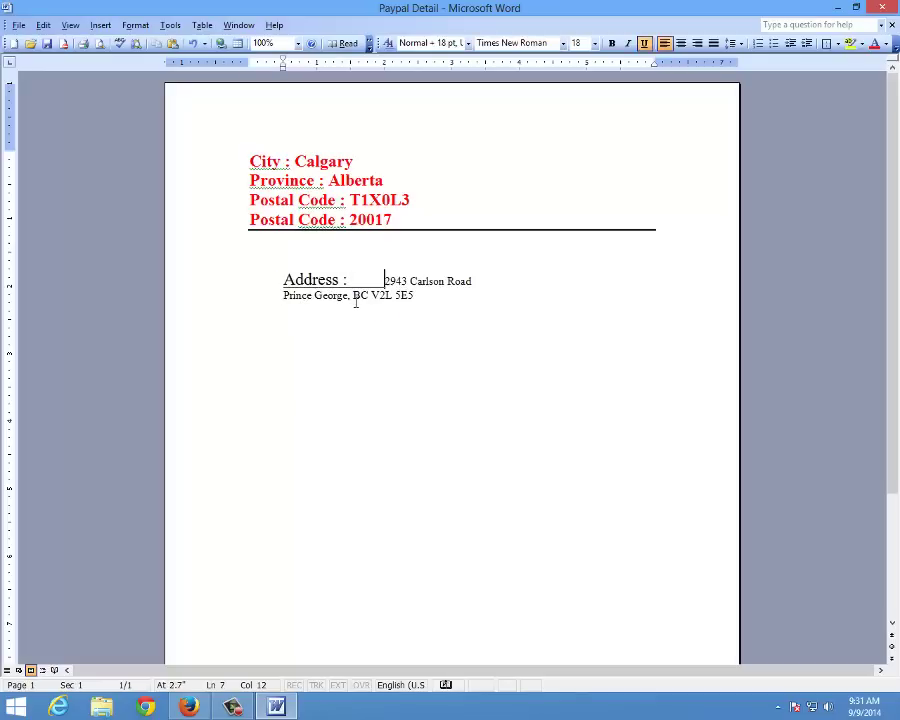
{"action": "left_click", "coordinate": [285, 295]}
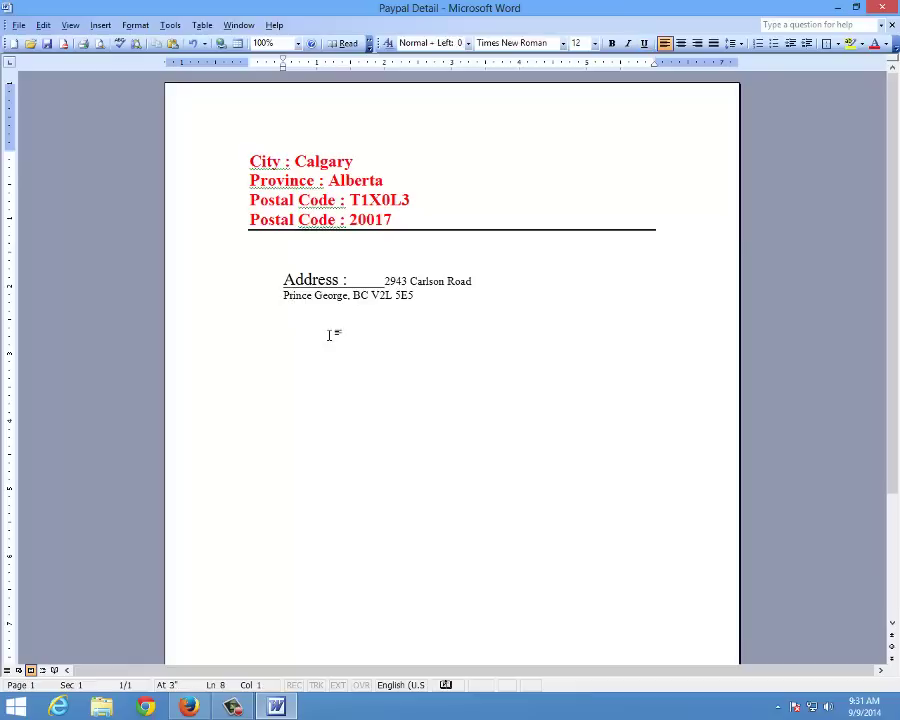
{"action": "key", "text": "Tab"}
{"action": "key", "text": "Tab"}
{"action": "key", "text": "Tab"}
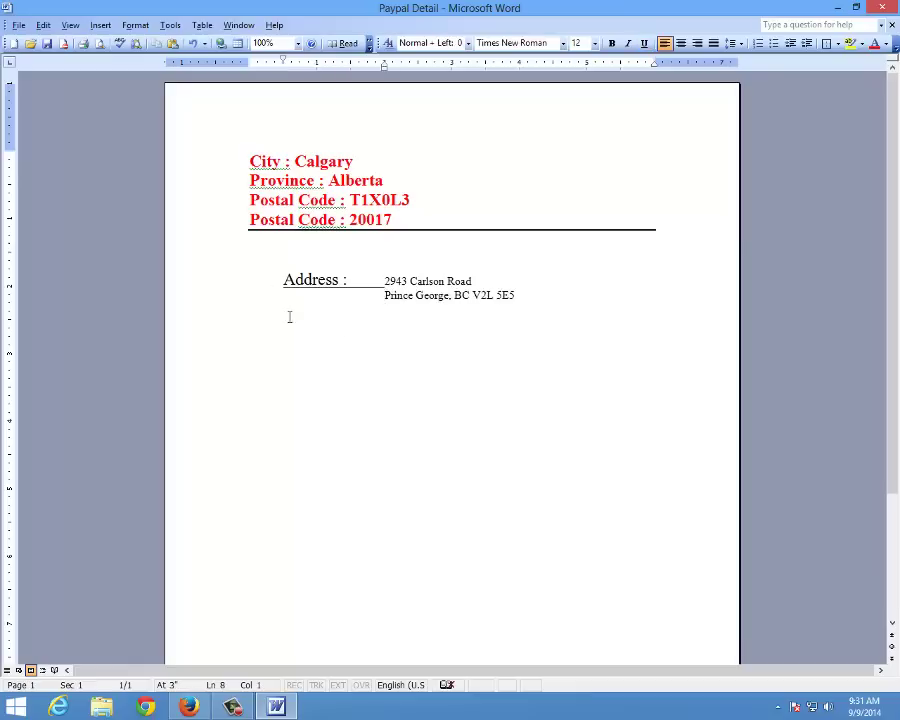
{"action": "key", "text": "Up"}
{"action": "key", "text": "BackSpace"}
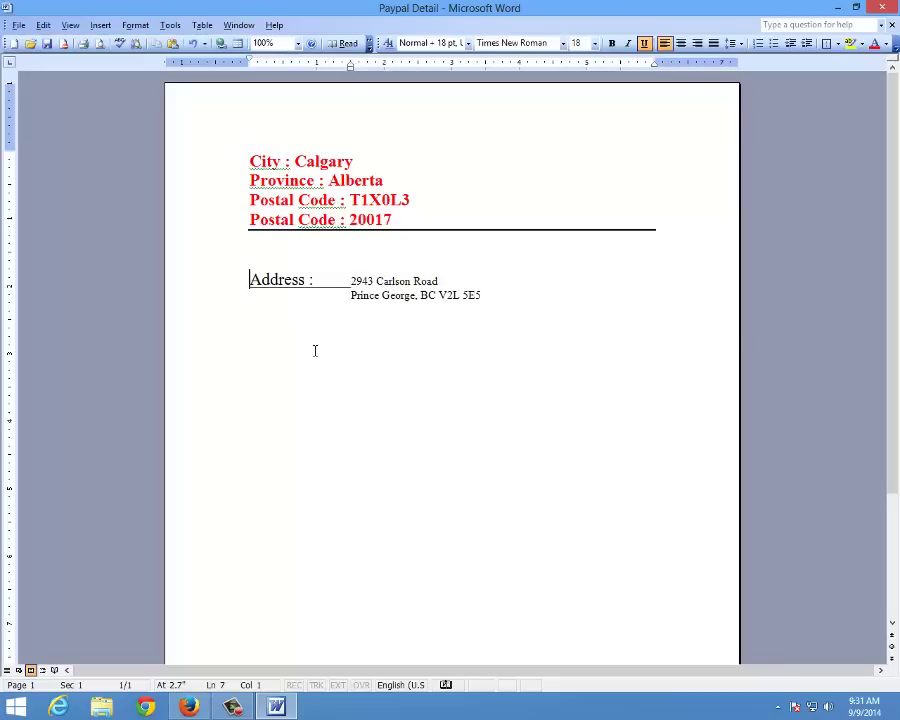
{"action": "double_click", "coordinate": [333, 282]}
{"action": "key", "text": "Delete"}
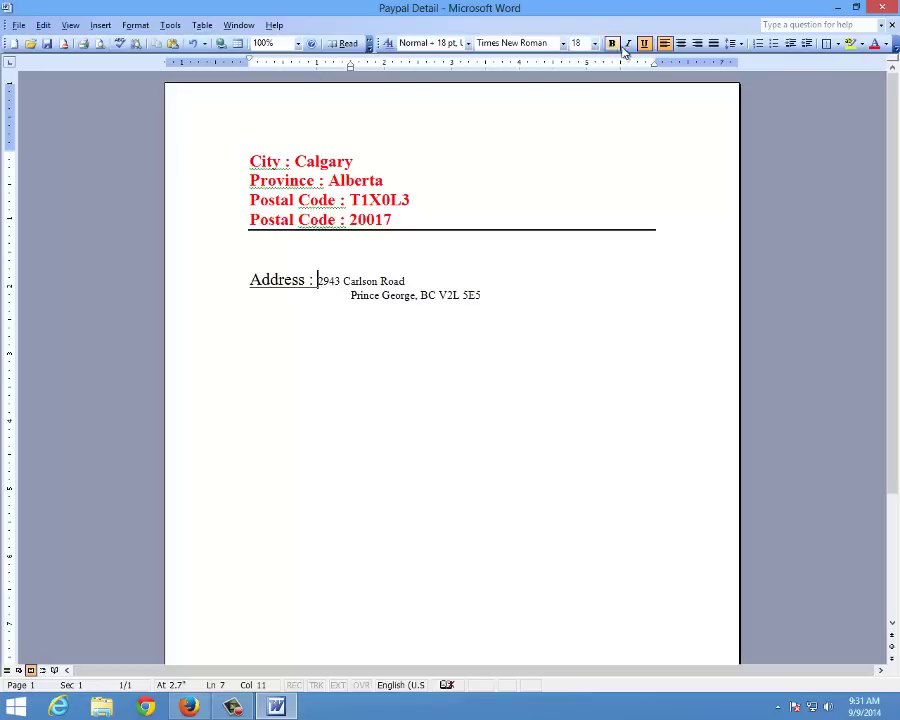
{"action": "key", "text": "Tab"}
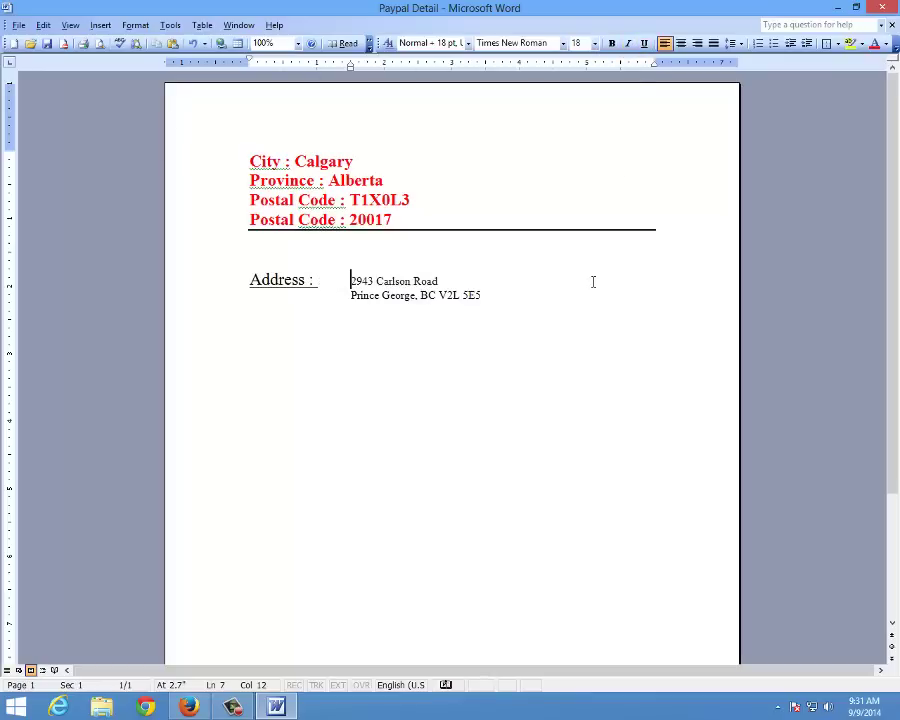
Copy the phone number row from the Fake Name Generator page
{"action": "left_click", "coordinate": [194, 707]}
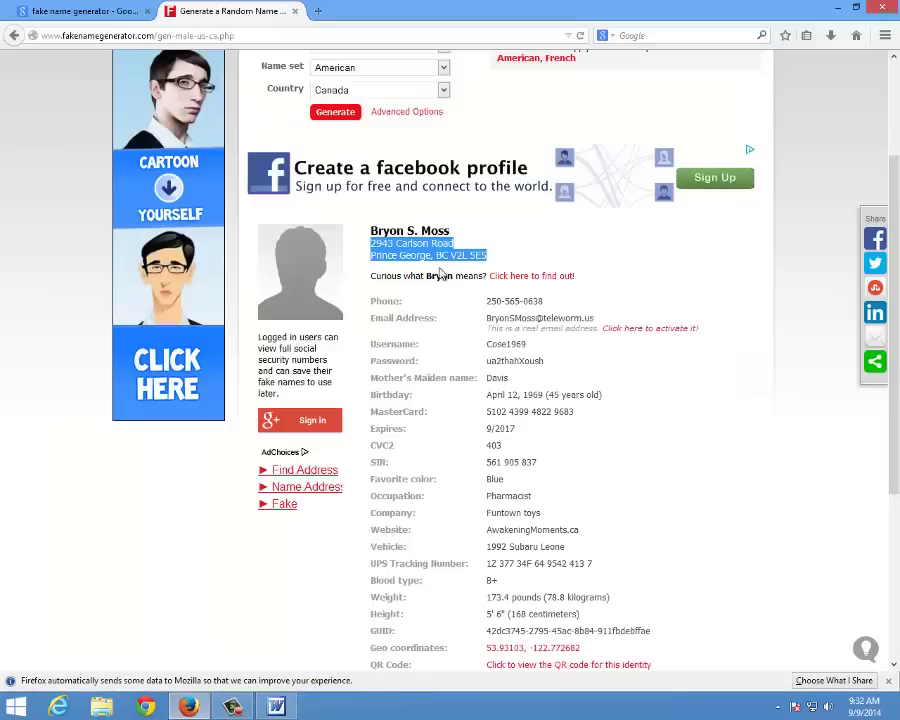
{"action": "left_click_drag", "start_coordinate": [373, 302], "coordinate": [532, 302]}
{"action": "right_click", "coordinate": [532, 302]}
{"action": "left_click", "coordinate": [552, 313]}
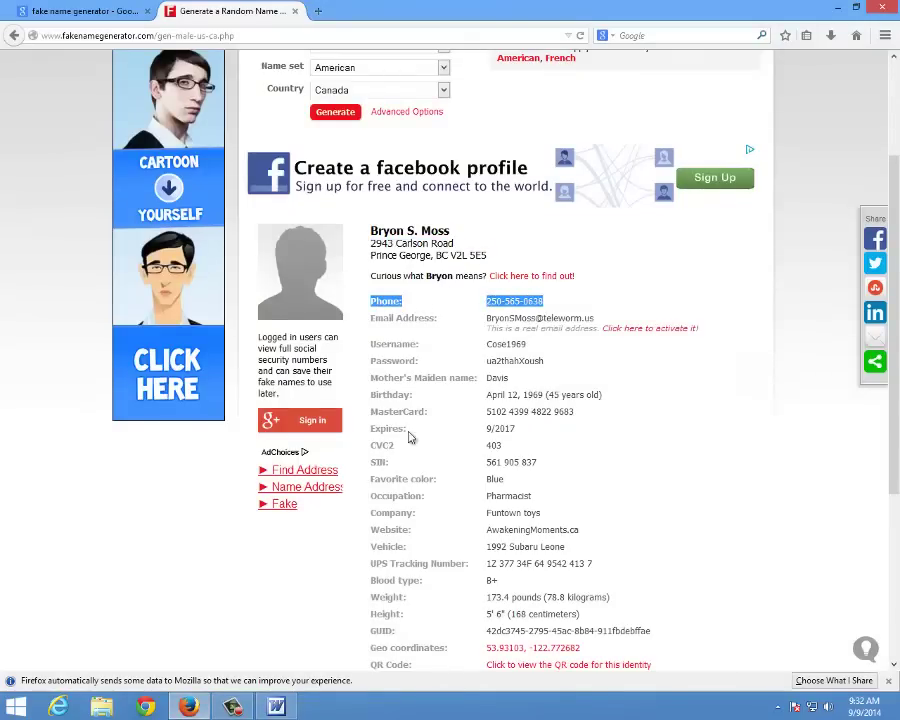
Add a 'Phone No :' line below the address and paste the copied phone details
{"action": "key", "text": "alt+Tab"}
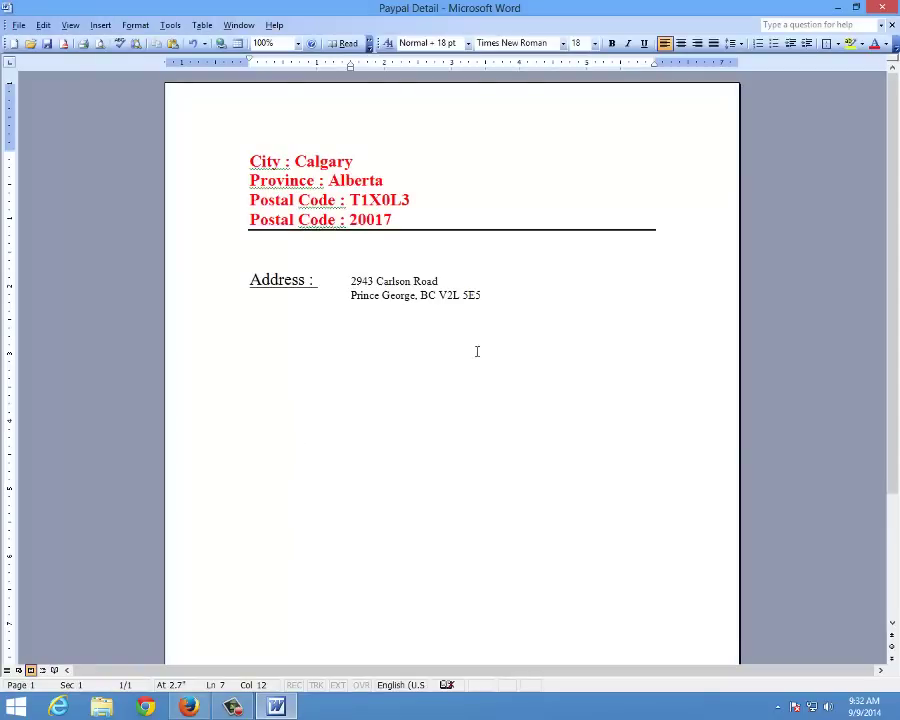
{"action": "key", "text": "ctrl+End"}
{"action": "key", "text": "ctrl+End"}
{"action": "type", "text": "Phone /"}
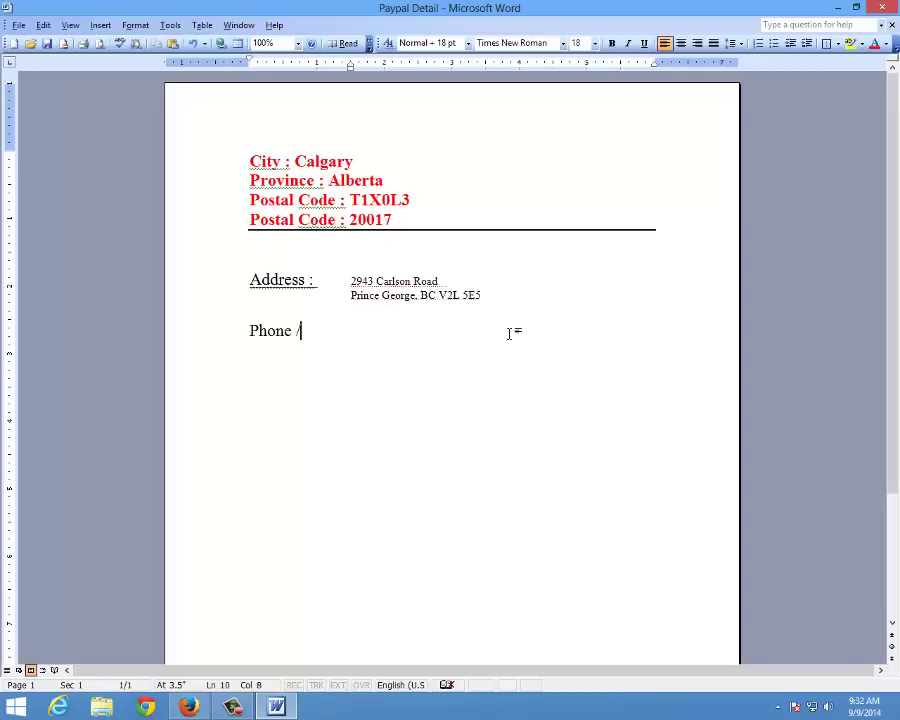
{"action": "key", "text": "BackSpace"}
{"action": "type", "text": "M"}
{"action": "key", "text": "BackSpace"}
{"action": "type", "text": "No :"}
{"action": "key", "text": "Tab"}
{"action": "key", "text": "ctrl+v"}
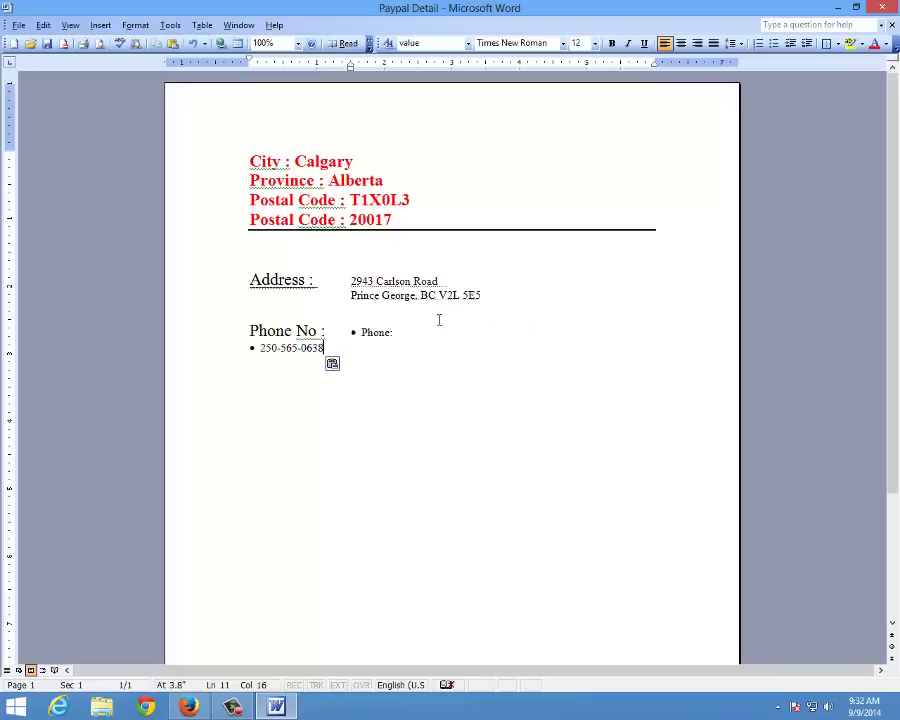
Remove the duplicate Phone: label, align the number with the address column, and save
{"action": "left_click_drag", "start_coordinate": [359, 331], "coordinate": [393, 332]}
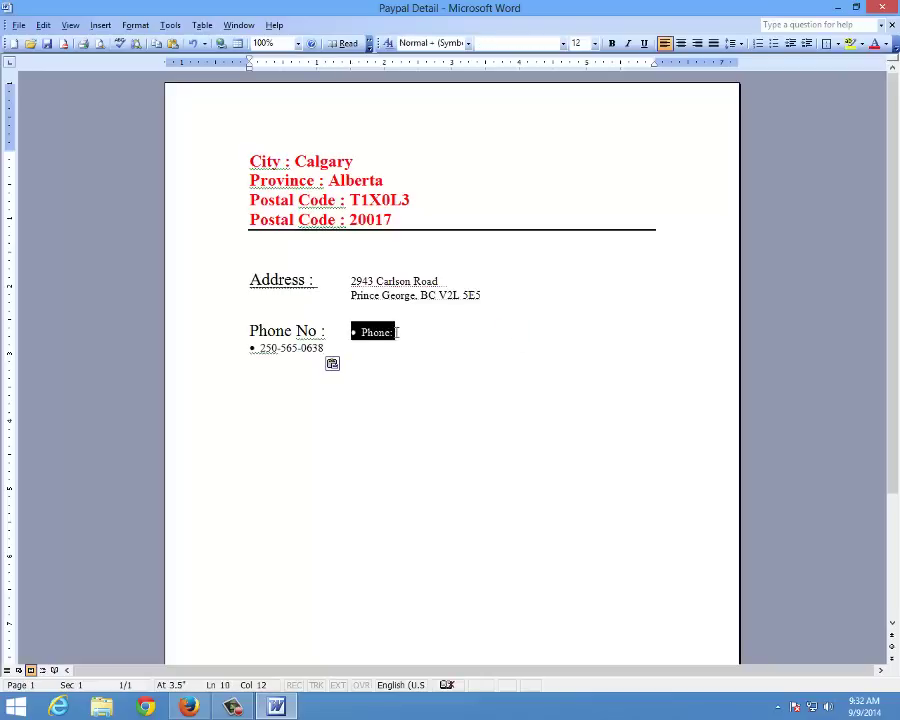
{"action": "key", "text": "Delete"}
{"action": "key", "text": "BackSpace"}
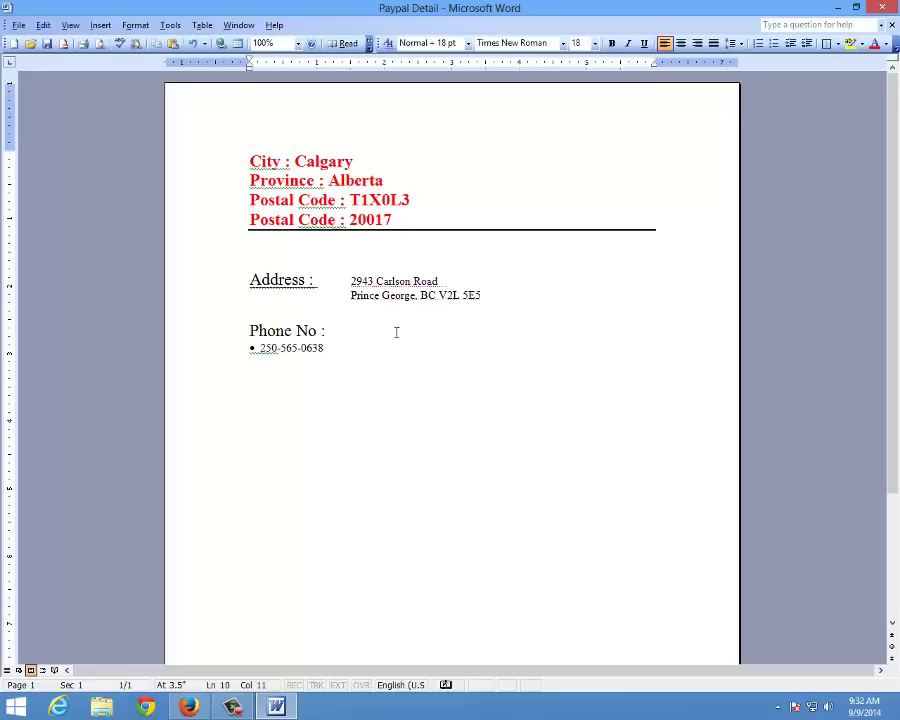
{"action": "key", "text": "Delete"}
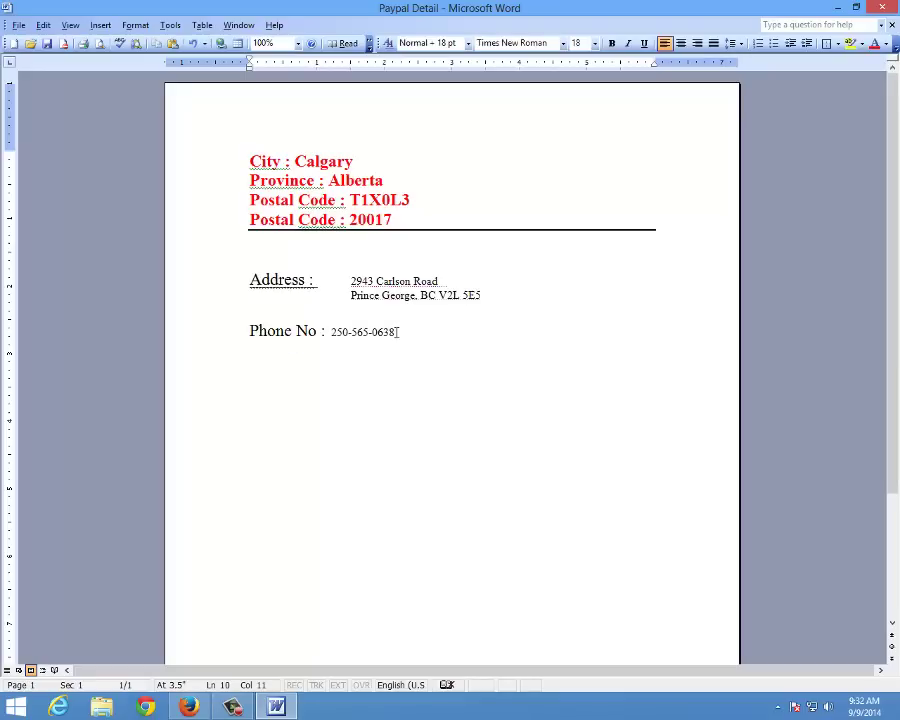
{"action": "key", "text": "Delete"}
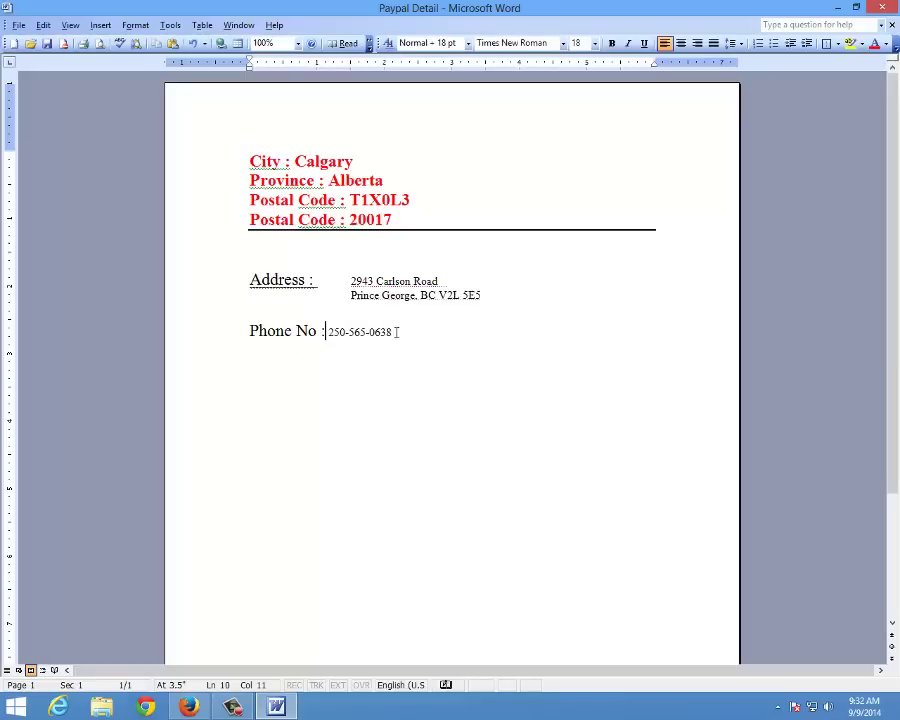
{"action": "key", "text": "Tab"}
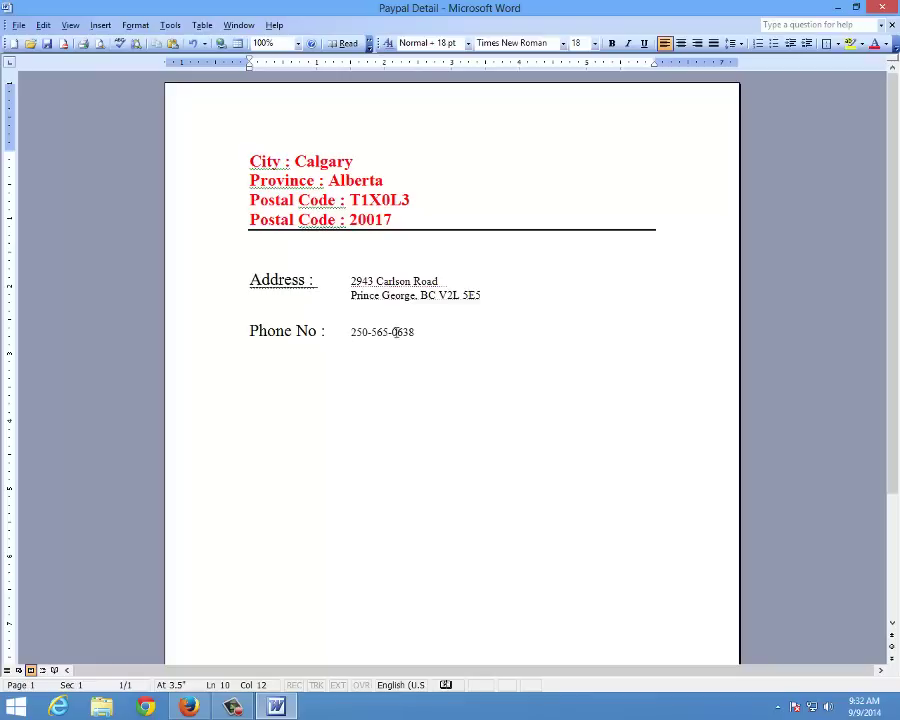
{"action": "key", "text": "ctrl+s"}
Copy the generated identity's SIN label and number from the Fake Name Generator page
{"action": "left_click", "coordinate": [192, 706]}
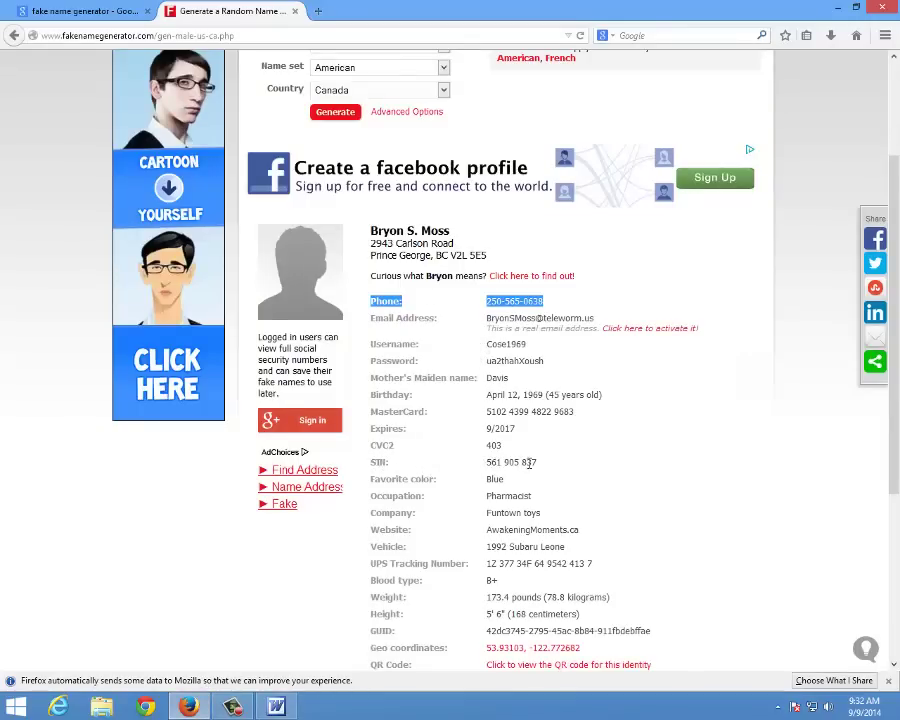
{"action": "left_click", "coordinate": [373, 462]}
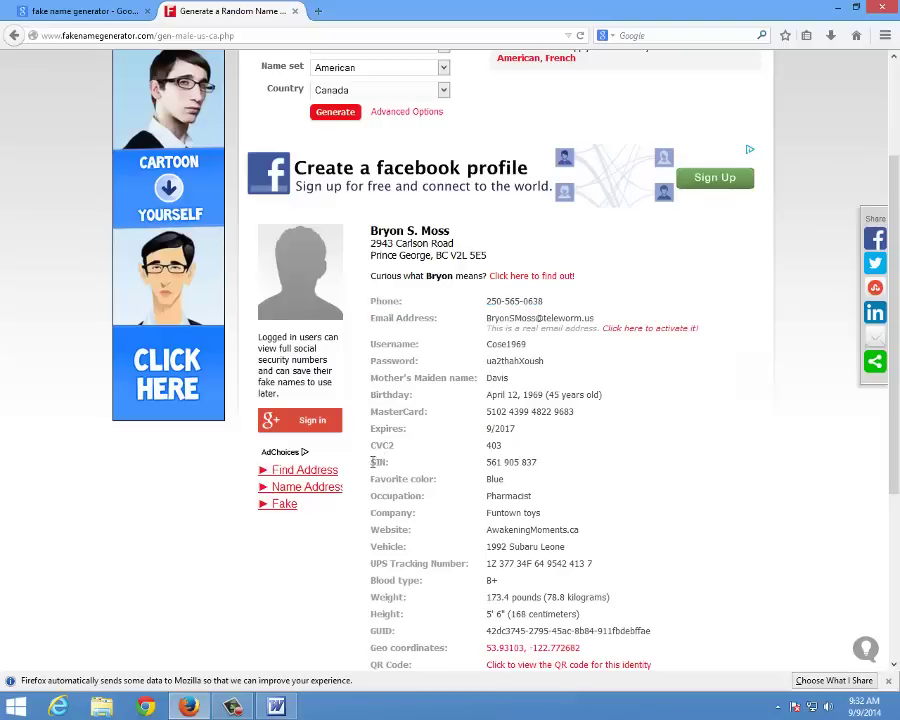
{"action": "left_click_drag", "start_coordinate": [565, 547], "coordinate": [603, 402]}
{"action": "left_click", "coordinate": [373, 464]}
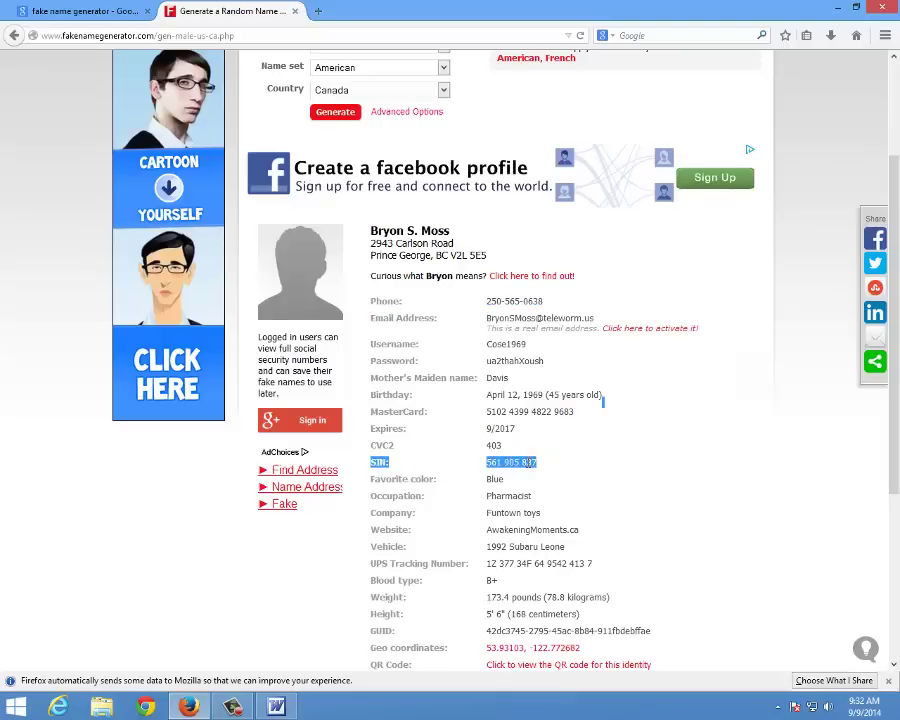
{"action": "right_click", "coordinate": [535, 475]}
{"action": "left_click", "coordinate": [552, 474]}
Paste the SIN details on a new line below the phone number and join the number onto it
{"action": "key", "text": "alt+Tab"}
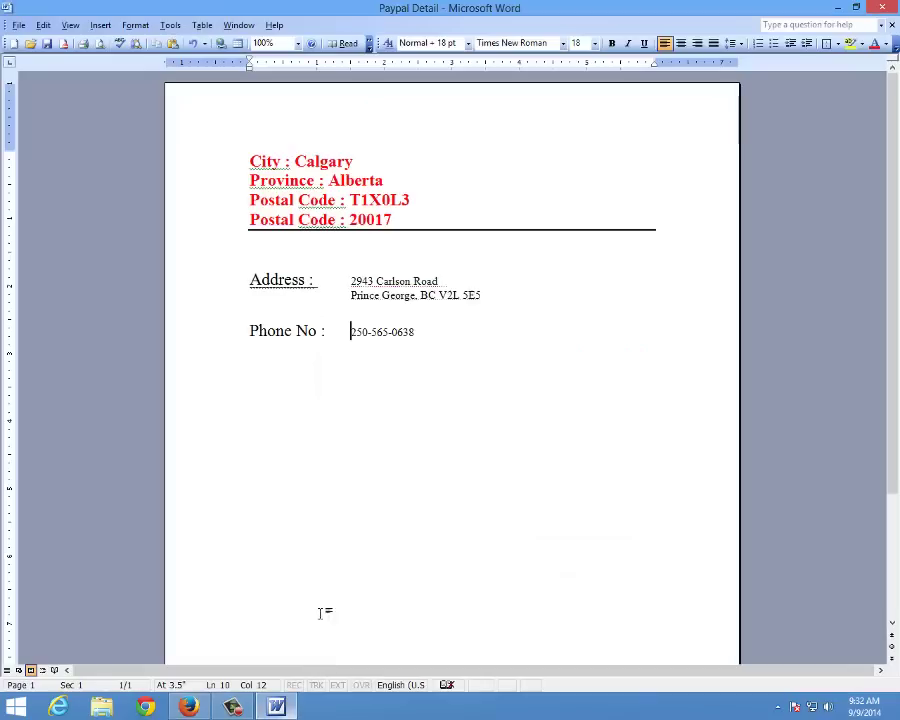
{"action": "left_click", "coordinate": [470, 350]}
{"action": "key", "text": "Return"}
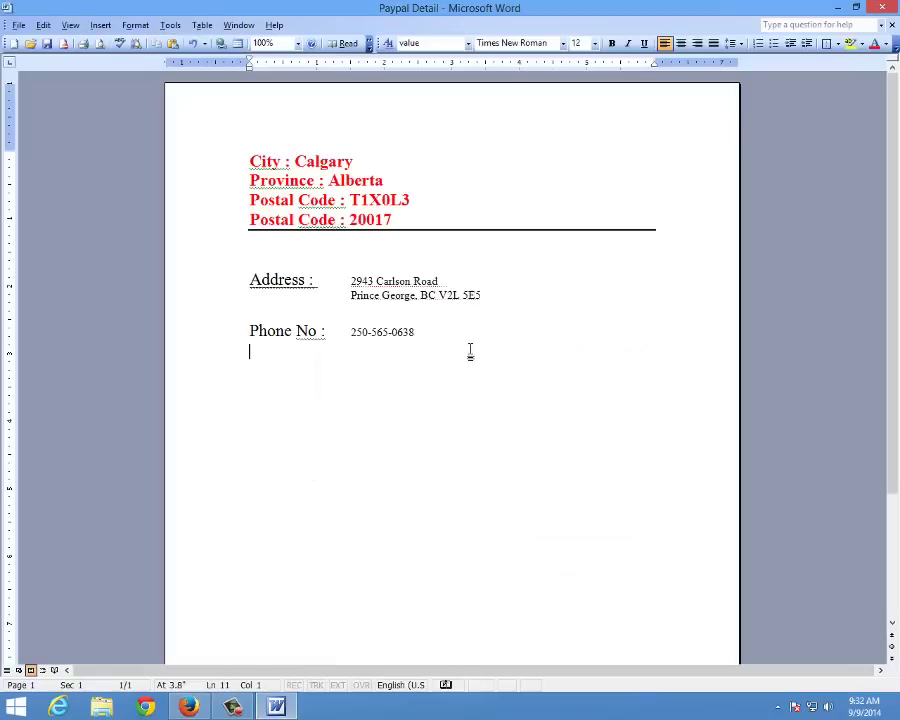
{"action": "key", "text": "ctrl+v"}
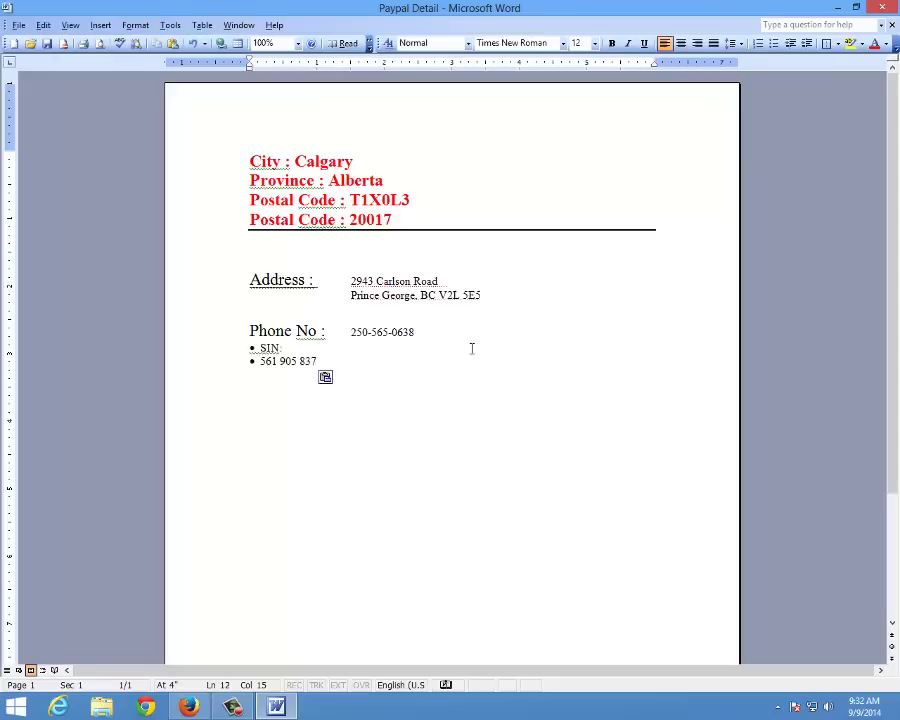
{"action": "left_click", "coordinate": [285, 350]}
{"action": "key", "text": "Delete"}
{"action": "key", "text": "Tab"}
{"action": "key", "text": "Tab"}
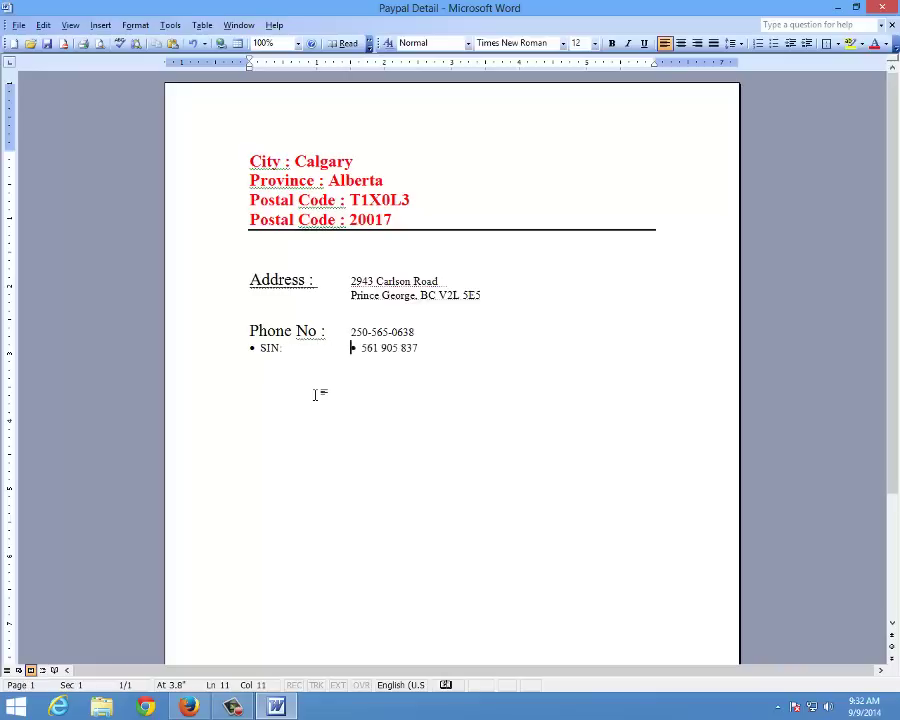
{"action": "key", "text": "Delete"}
{"action": "key", "text": "Delete"}
{"action": "key", "text": "Delete"}
Remove the bullet before SIN: and tab the number under the phone number
{"action": "key", "text": "Home"}
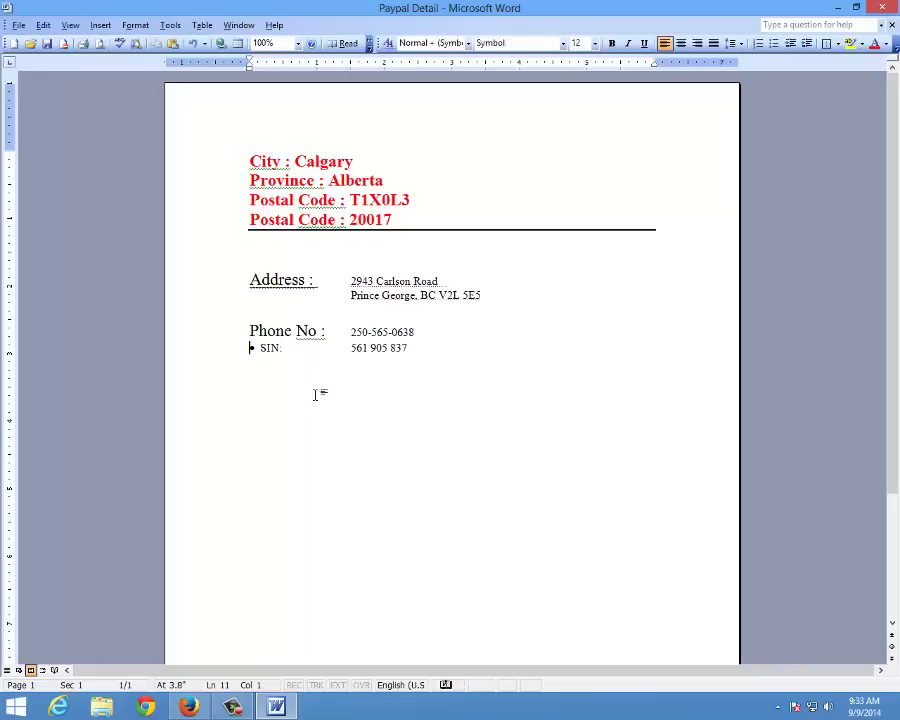
{"action": "key", "text": "Delete"}
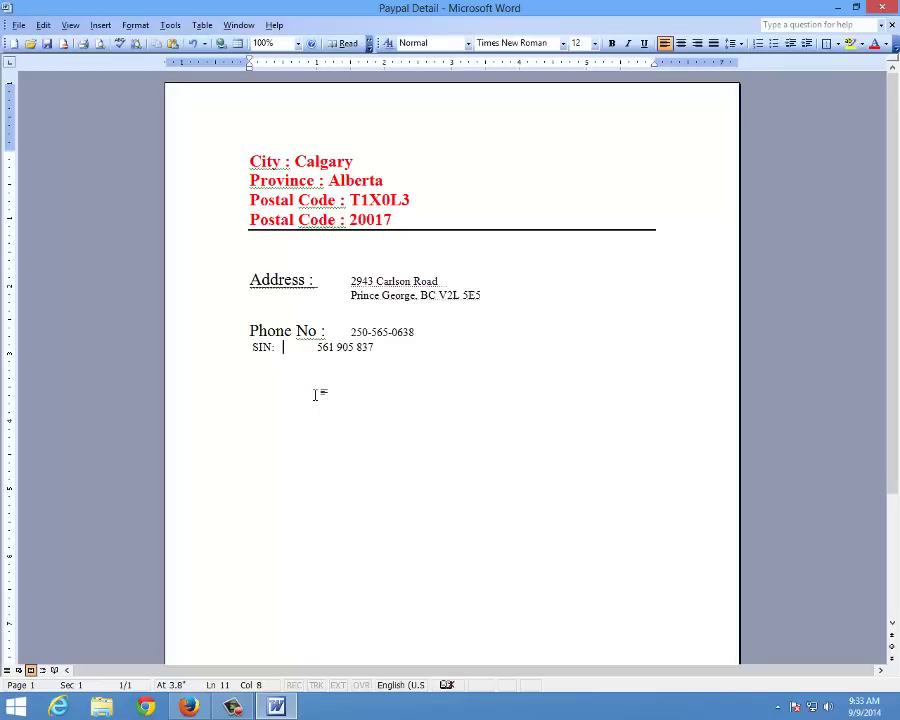
{"action": "key", "text": "Right"}
{"action": "key", "text": "Tab"}
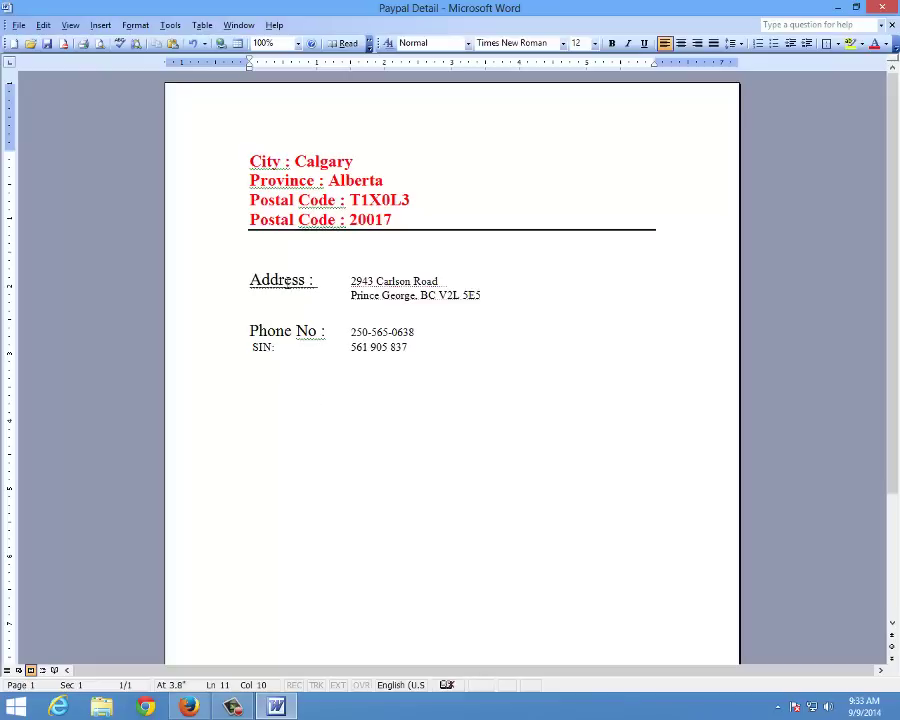
Give the SIN: label the 18 pt style and close the gap before the number
{"action": "left_click_drag", "start_coordinate": [252, 347], "coordinate": [396, 349]}
{"action": "left_click", "coordinate": [318, 347]}
{"action": "left_click_drag", "start_coordinate": [324, 350], "coordinate": [264, 348]}
{"action": "left_click", "coordinate": [285, 330]}
{"action": "left_click", "coordinate": [302, 348]}
{"action": "left_click", "coordinate": [238, 350]}
{"action": "left_click", "coordinate": [324, 347]}
{"action": "left_click_drag", "start_coordinate": [326, 347], "coordinate": [252, 347]}
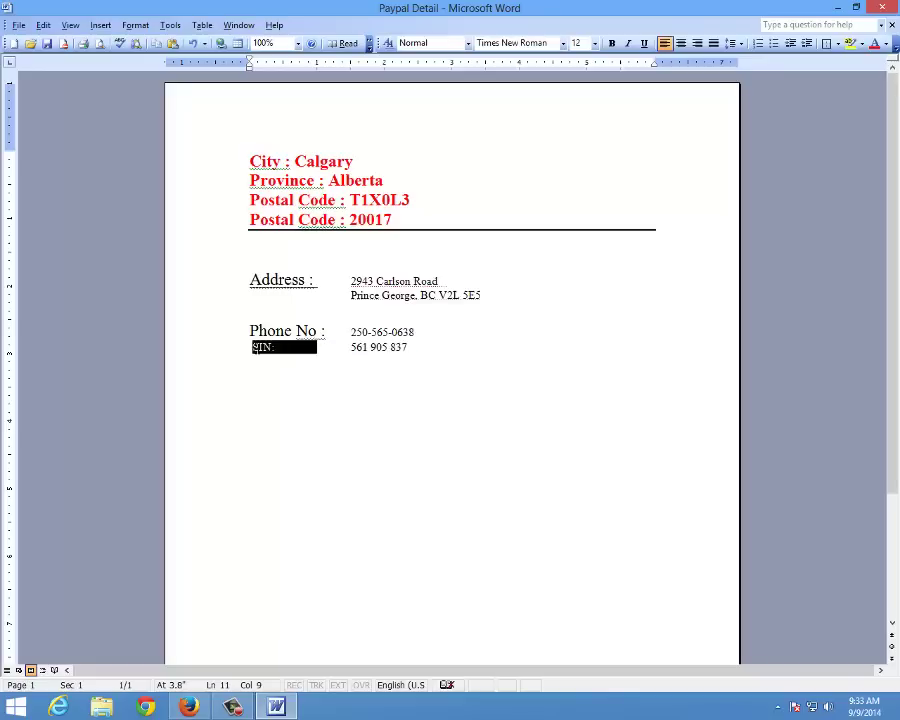
{"action": "left_click", "coordinate": [458, 44]}
{"action": "left_click", "coordinate": [467, 43]}
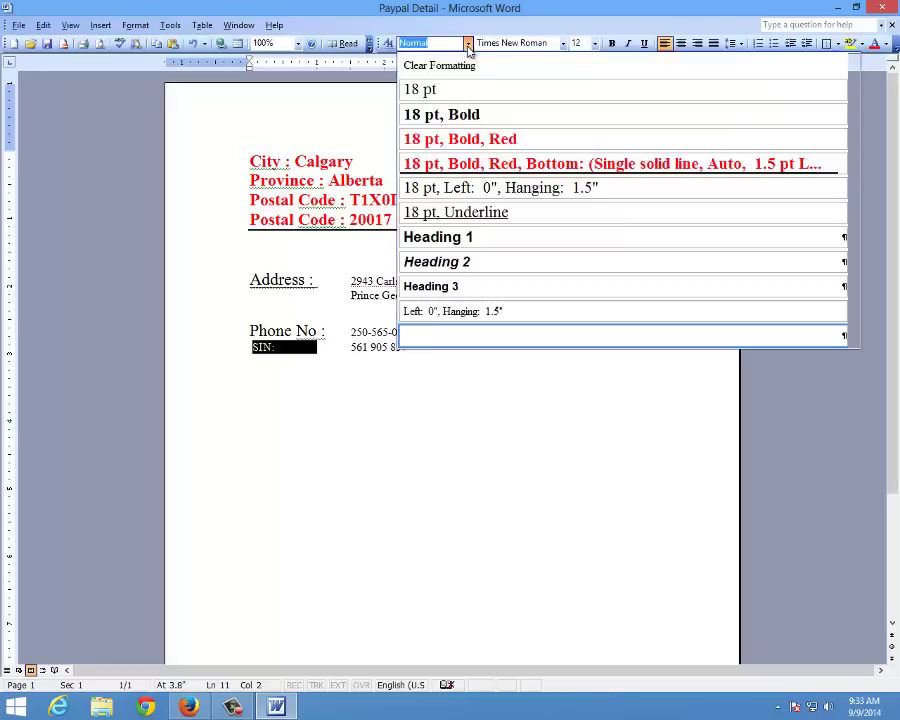
{"action": "left_click", "coordinate": [448, 88]}
{"action": "left_click", "coordinate": [350, 350]}
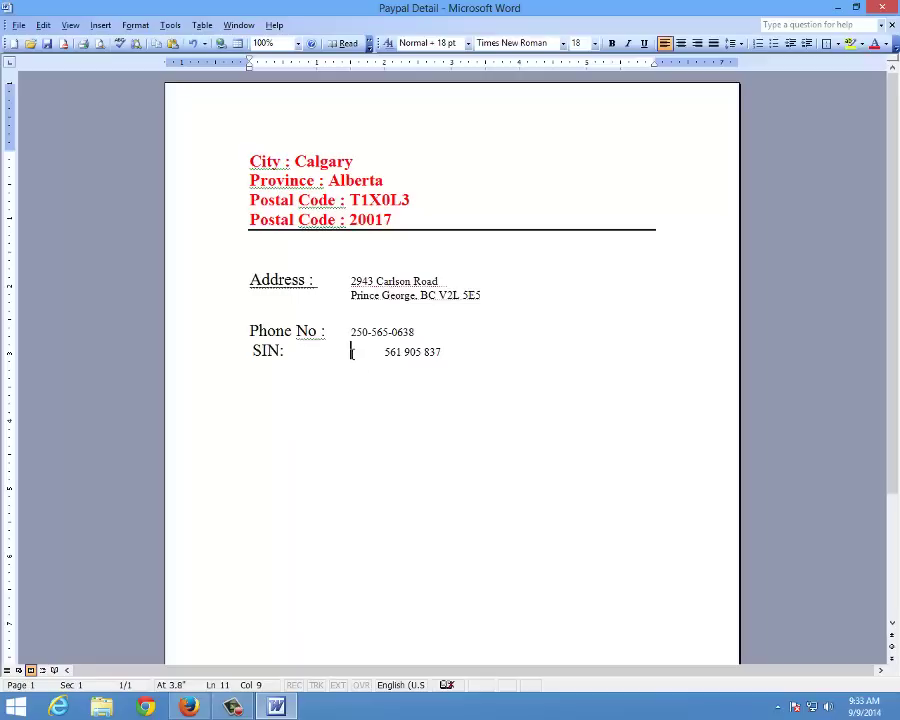
{"action": "key", "text": "Delete"}
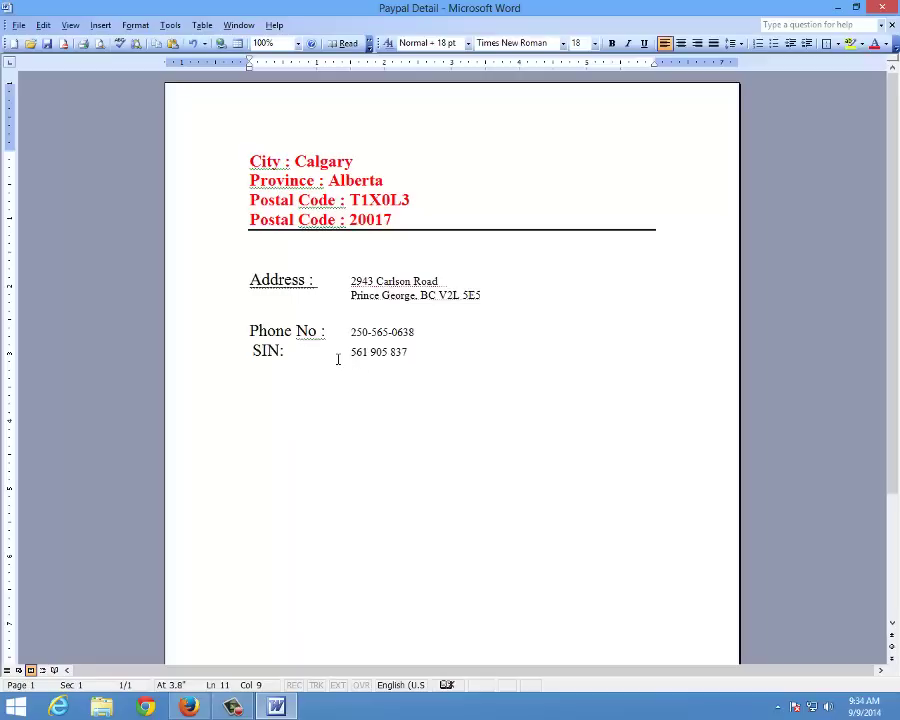
Copy the birthday April 12, 1969 from the fake name generator page
{"action": "left_click", "coordinate": [189, 706]}
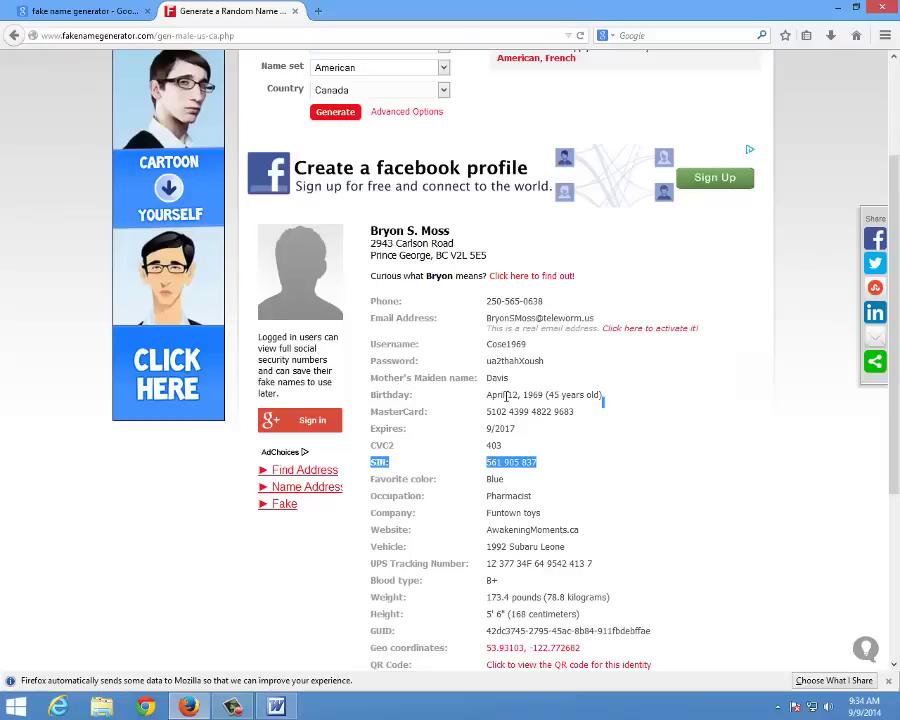
{"action": "left_click_drag", "start_coordinate": [544, 395], "coordinate": [486, 396]}
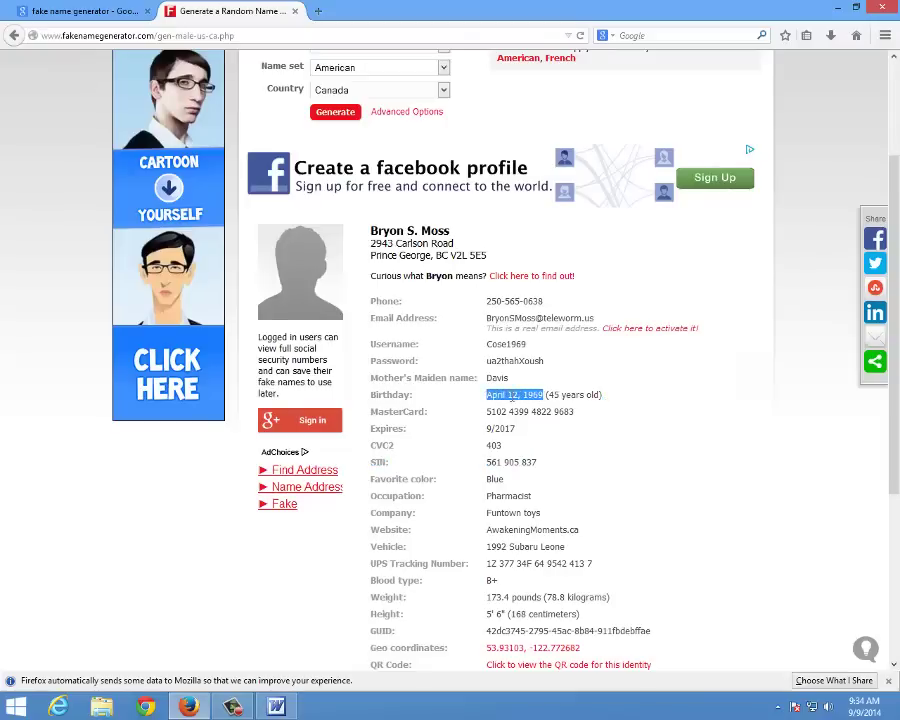
{"action": "right_click", "coordinate": [531, 409]}
{"action": "left_click", "coordinate": [531, 409]}
Paste the birth date on a new line under SIN and label it 'Date of Birth:'
{"action": "left_click", "coordinate": [285, 707]}
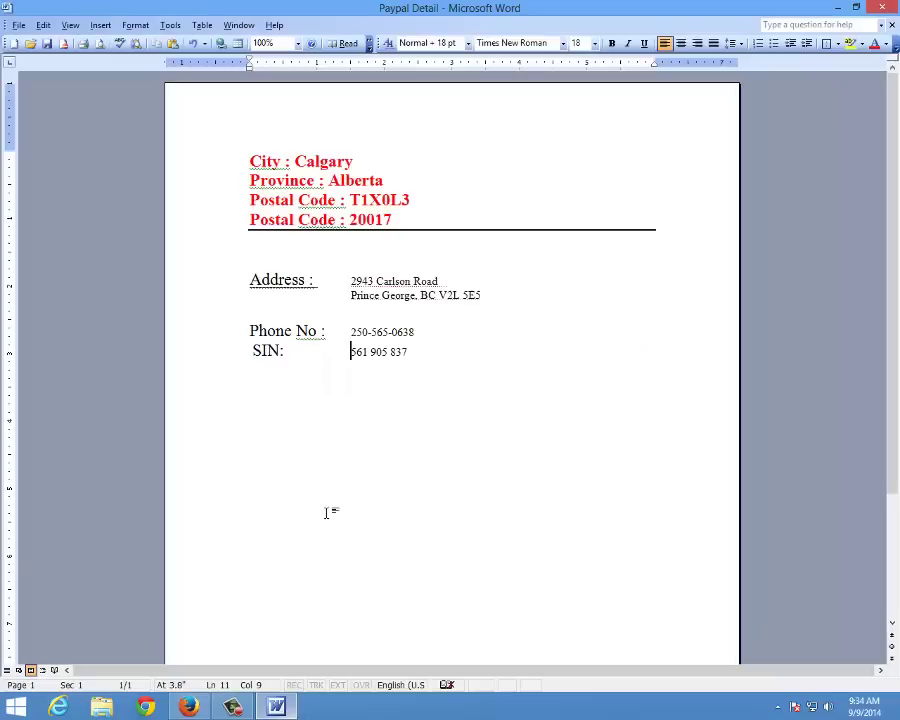
{"action": "left_click", "coordinate": [427, 361]}
{"action": "double_click", "coordinate": [434, 366]}
{"action": "key", "text": "ctrl+v"}
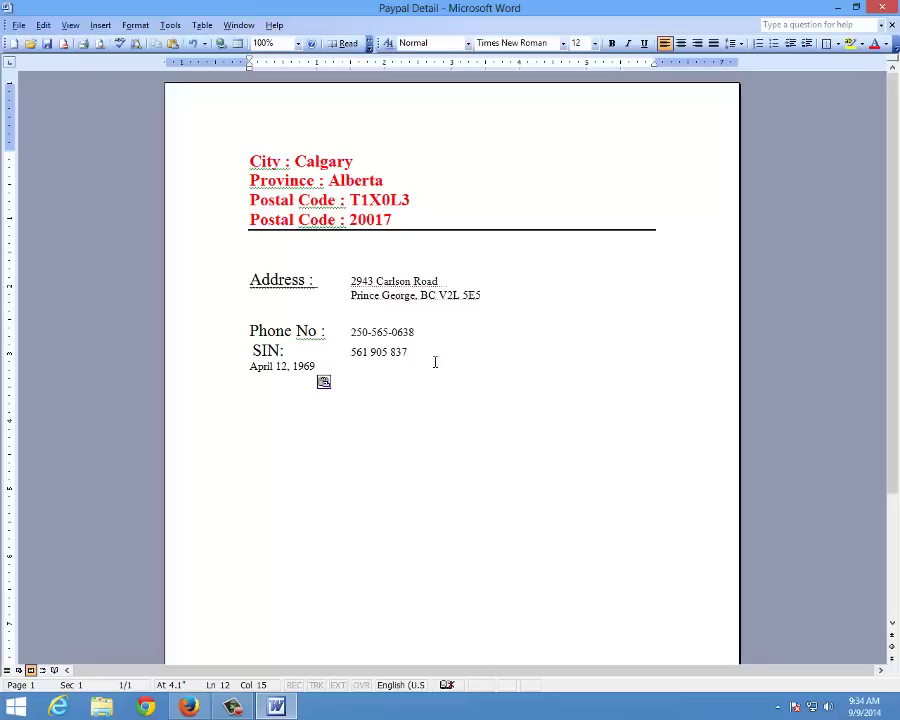
{"action": "key", "text": "Home"}
{"action": "type", "text": "Date of"}
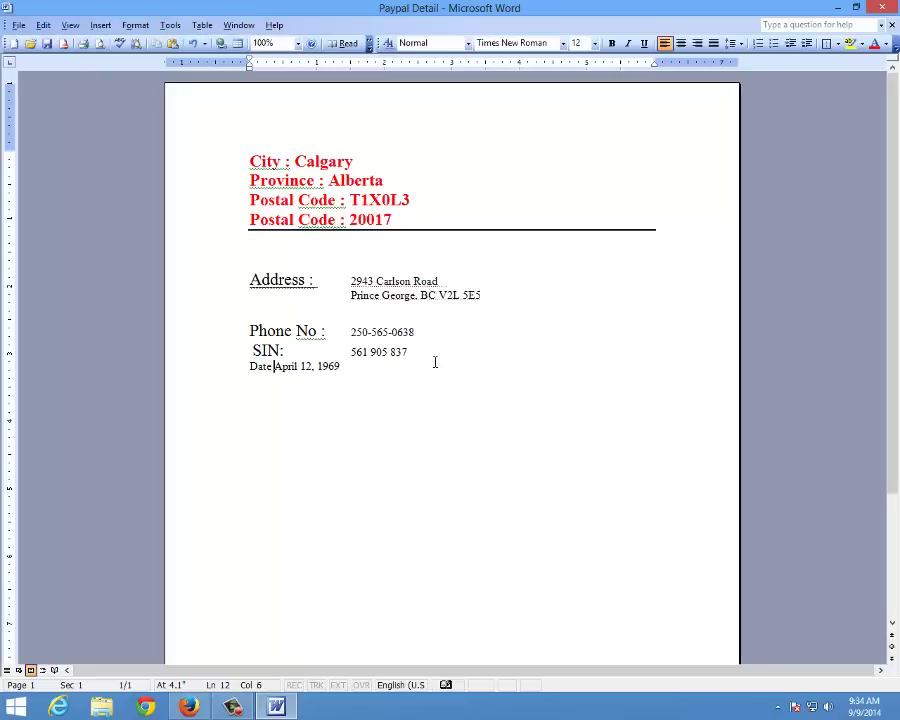
{"action": "type", "text": " Birt"}
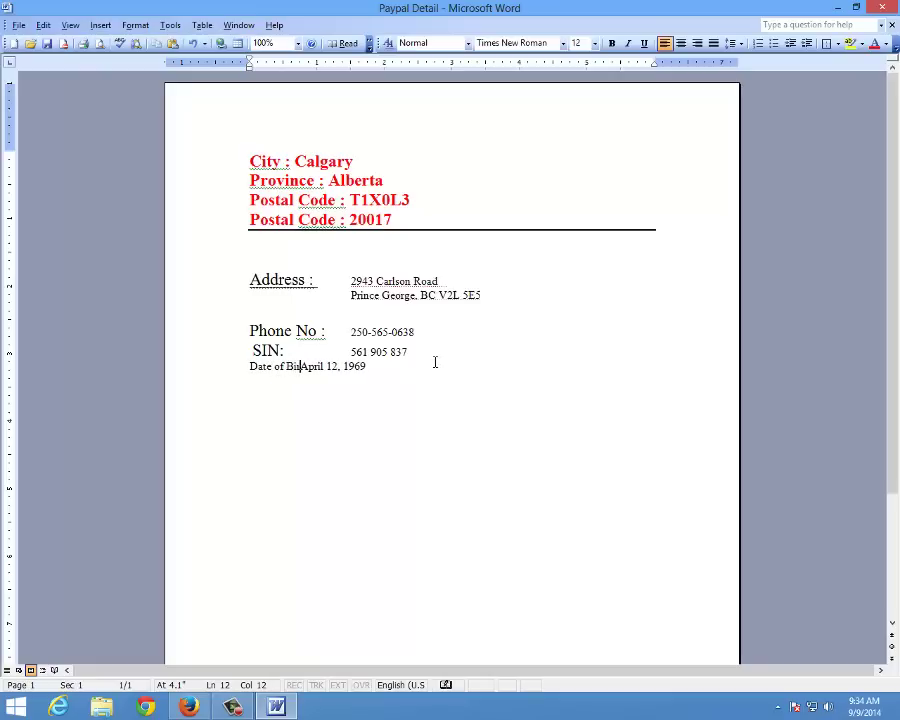
{"action": "type", "text": "h"}
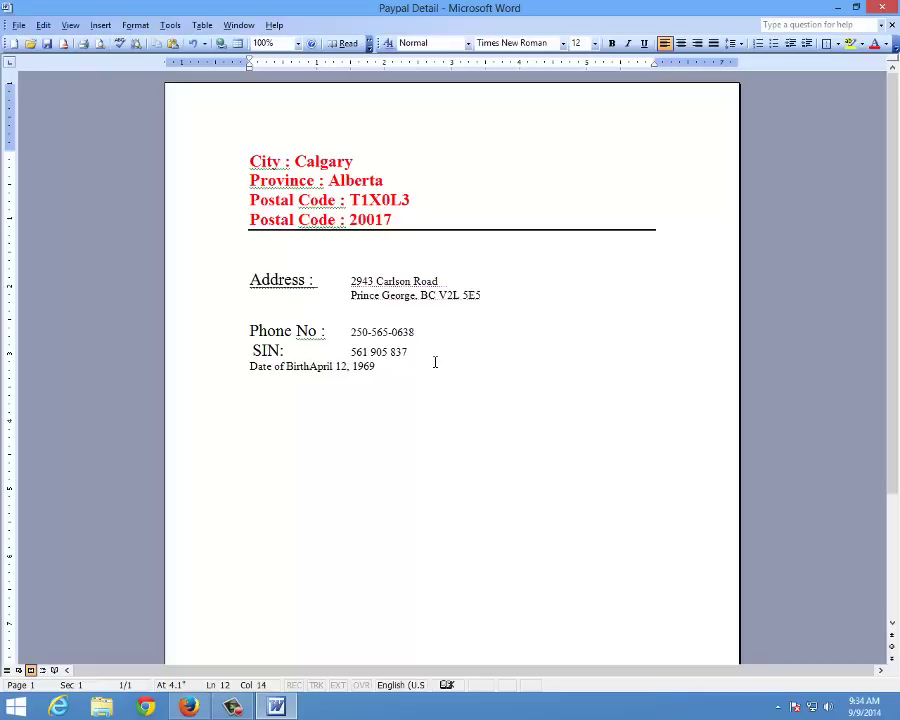
{"action": "type", "text": ":"}
{"action": "key", "text": "Tab"}
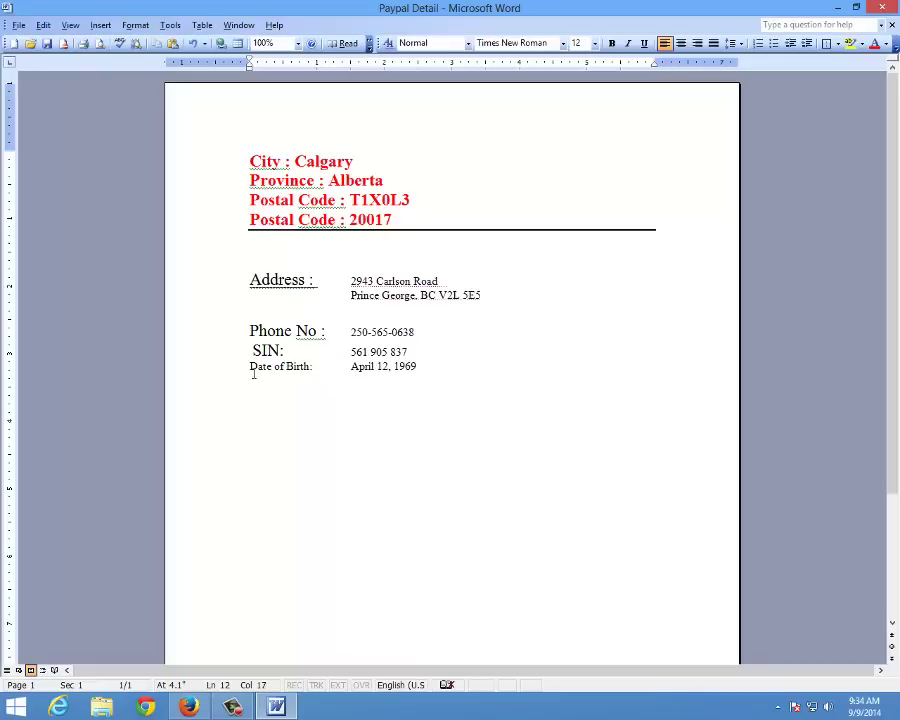
Apply the 18 pt style to the Date of Birth label and pull the date next to it
{"action": "left_click_drag", "start_coordinate": [251, 368], "coordinate": [306, 370]}
{"action": "left_click", "coordinate": [432, 43]}
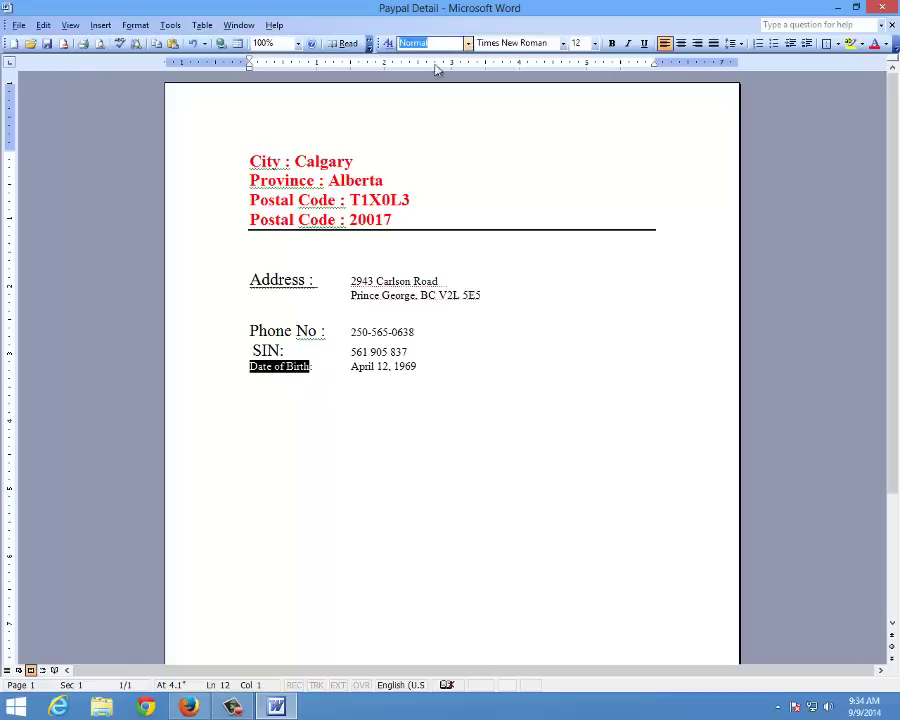
{"action": "left_click", "coordinate": [467, 43]}
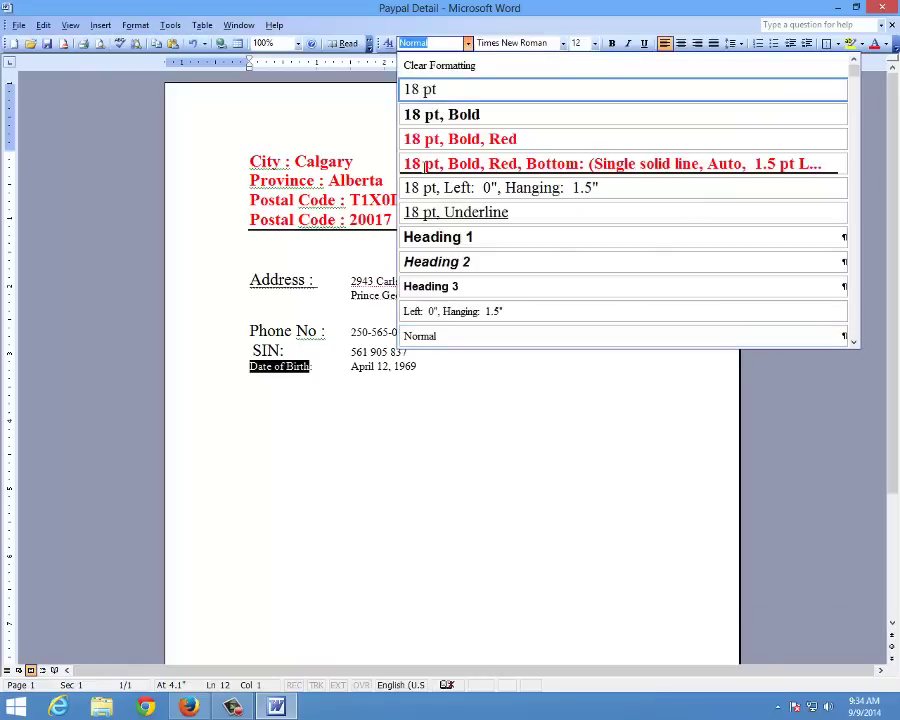
{"action": "left_click", "coordinate": [425, 90]}
{"action": "left_click", "coordinate": [360, 386]}
{"action": "key", "text": "Delete"}
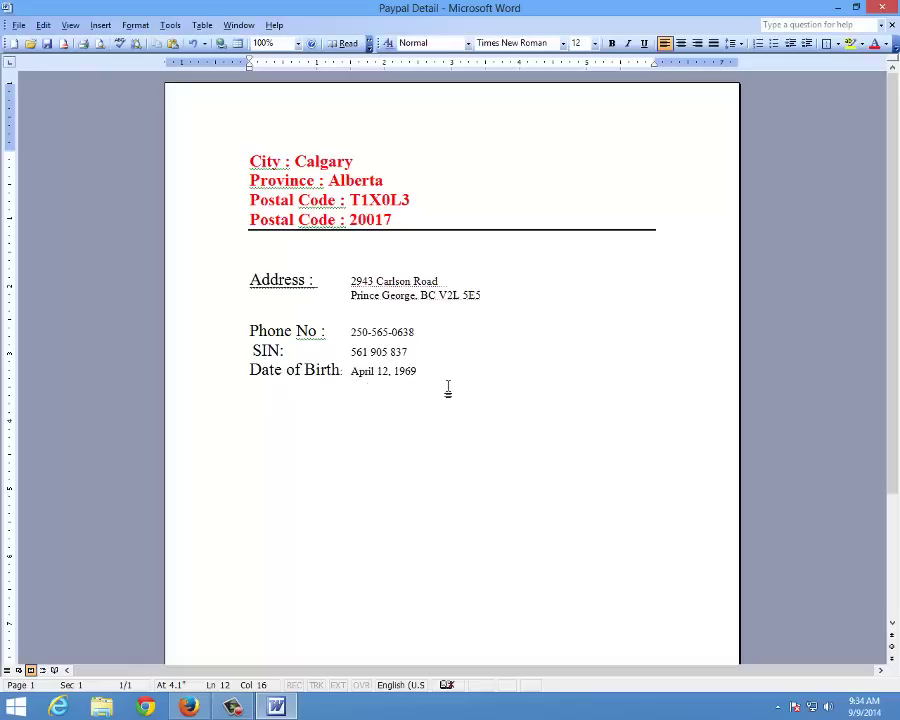
Set the Address through Date of Birth lines to font size 20
{"action": "left_click_drag", "start_coordinate": [446, 390], "coordinate": [273, 263]}
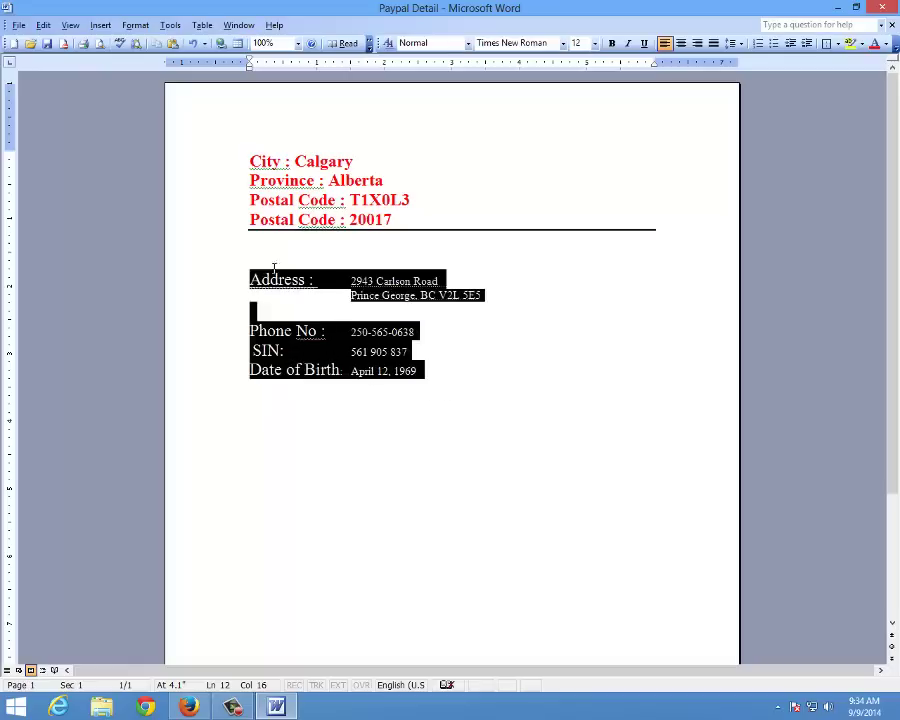
{"action": "left_click", "coordinate": [455, 43]}
{"action": "left_click", "coordinate": [469, 44]}
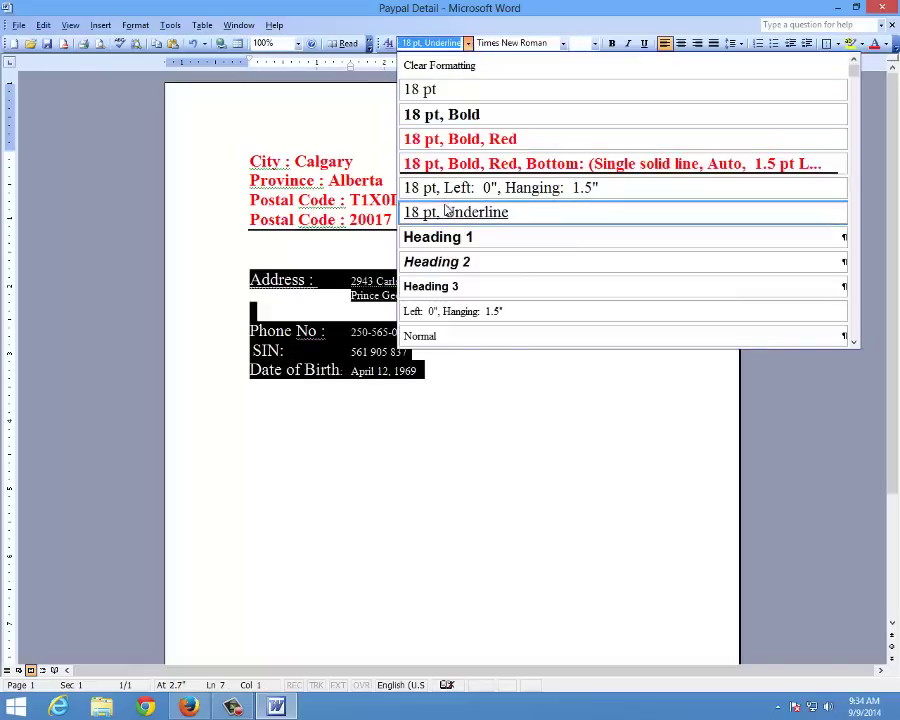
{"action": "left_click", "coordinate": [596, 44]}
{"action": "left_click", "coordinate": [596, 44]}
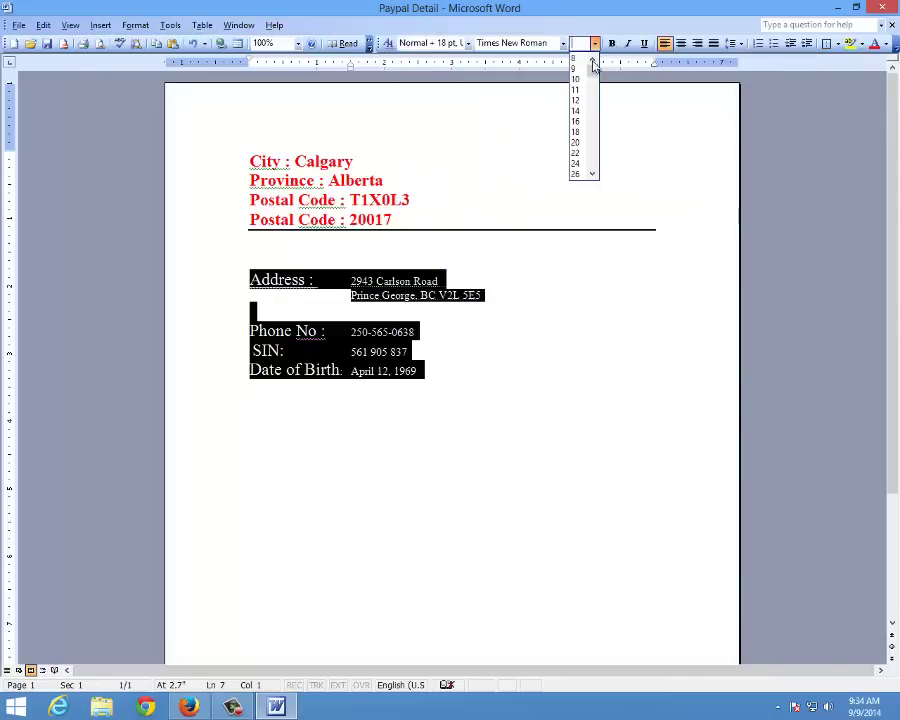
{"action": "left_click", "coordinate": [576, 142]}
{"action": "left_click", "coordinate": [577, 401]}
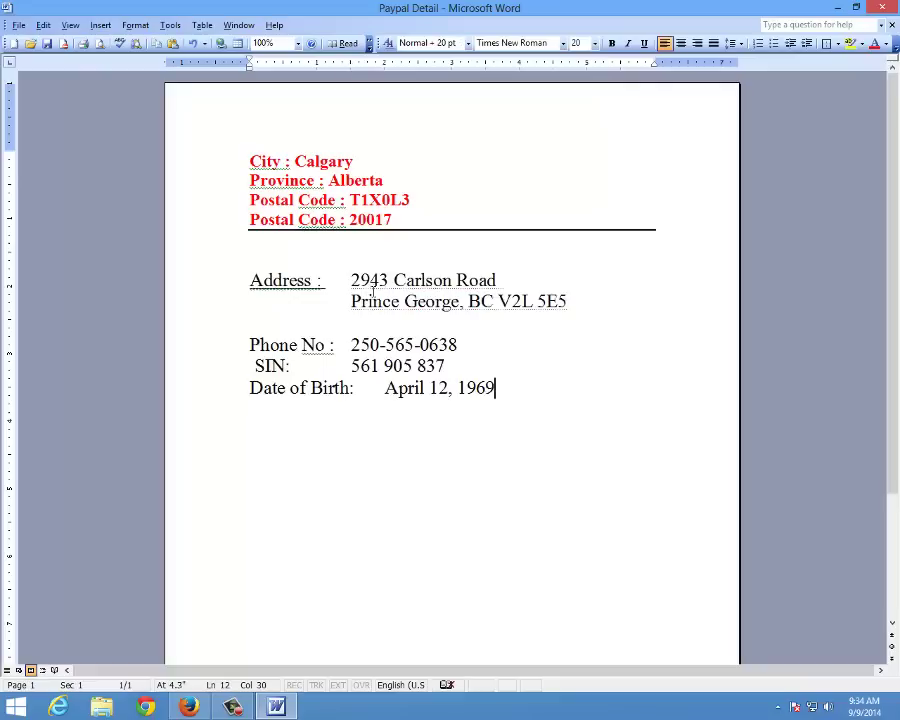
Insert Tabs before the SIN and phone numbers to line them up with the birth date
{"action": "left_click", "coordinate": [353, 372]}
{"action": "key", "text": "Tab"}
{"action": "key", "text": "Up"}
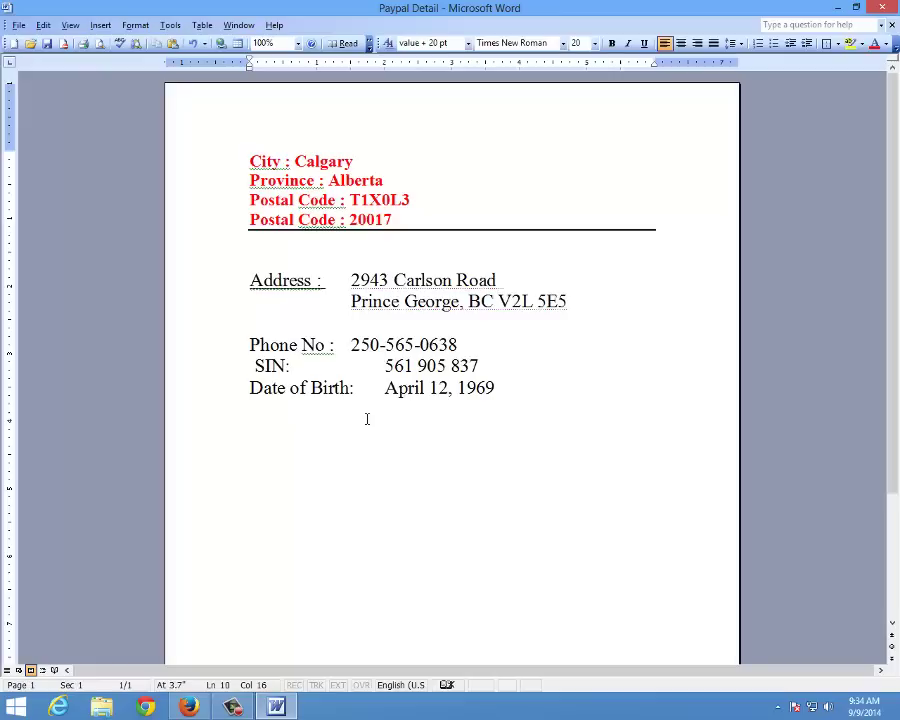
{"action": "key", "text": "Home"}
{"action": "key", "text": "ctrl+Right"}
{"action": "key", "text": "ctrl+Right"}
{"action": "key", "text": "ctrl+Right"}
{"action": "key", "text": "Tab"}
{"action": "key", "text": "Down"}
{"action": "key", "text": "Home"}
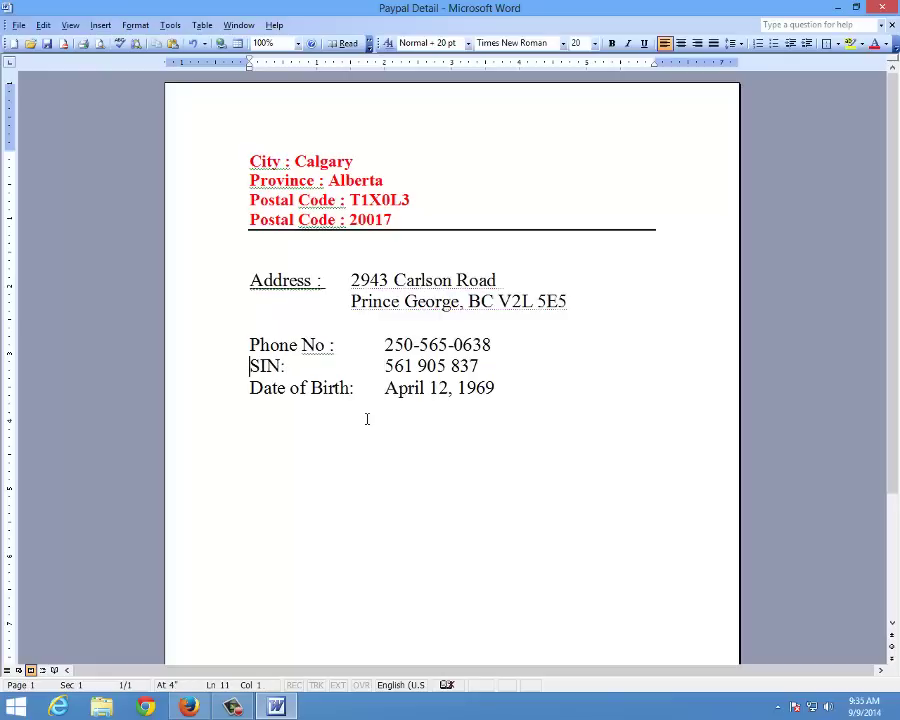
Close the generator tab, search Google for 'paypal sign up' and open Sign Up - PayPal
{"action": "left_click", "coordinate": [189, 707]}
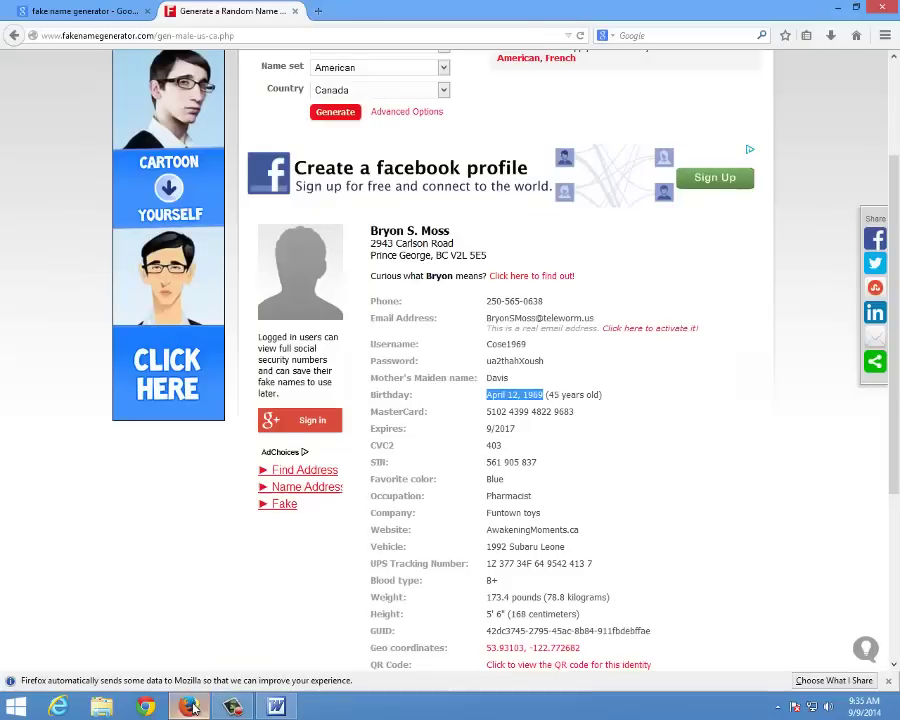
{"action": "left_click", "coordinate": [295, 11]}
{"action": "left_click", "coordinate": [112, 35]}
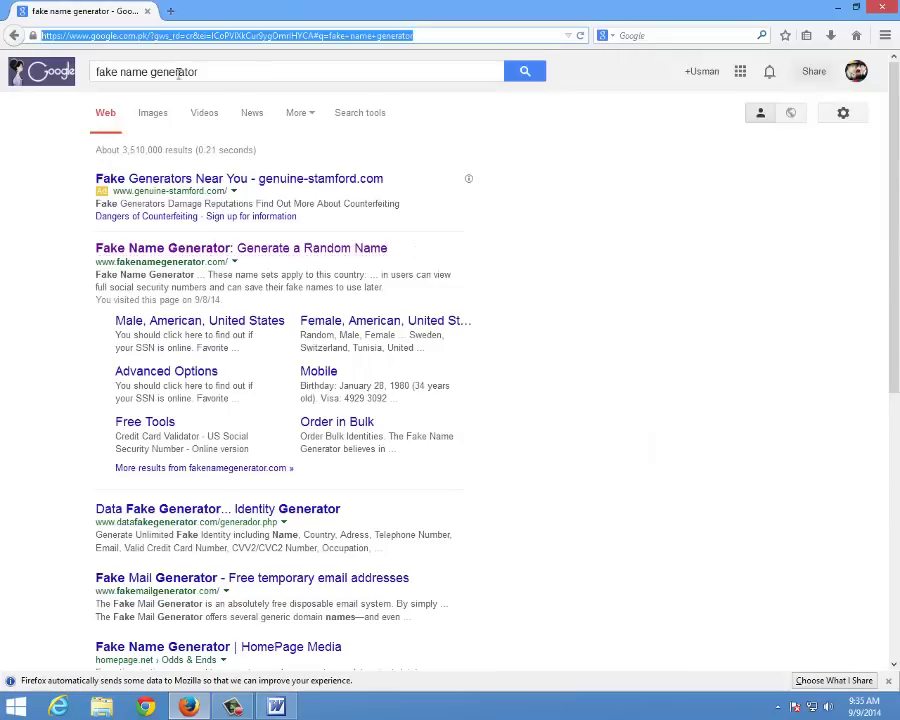
{"action": "triple_click", "coordinate": [112, 65]}
{"action": "type", "text": "pa"}
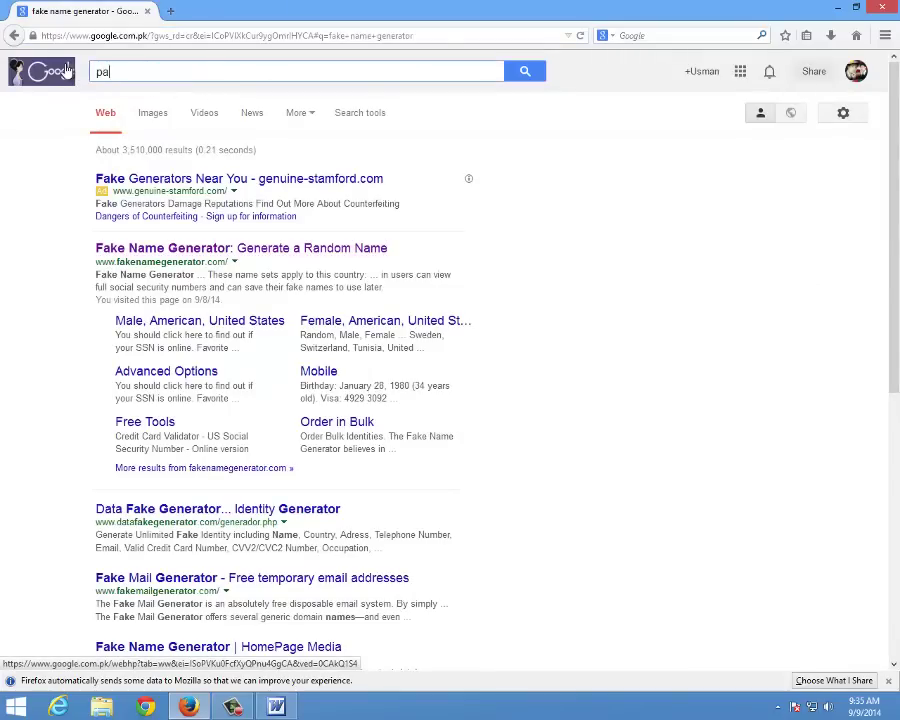
{"action": "type", "text": "ypal"}
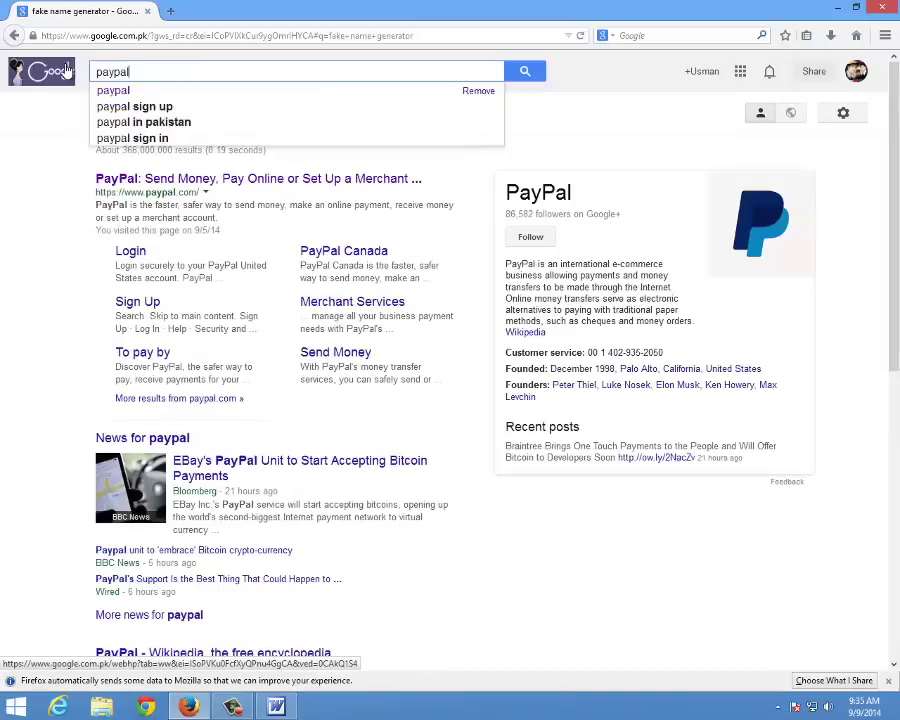
{"action": "left_click", "coordinate": [125, 105]}
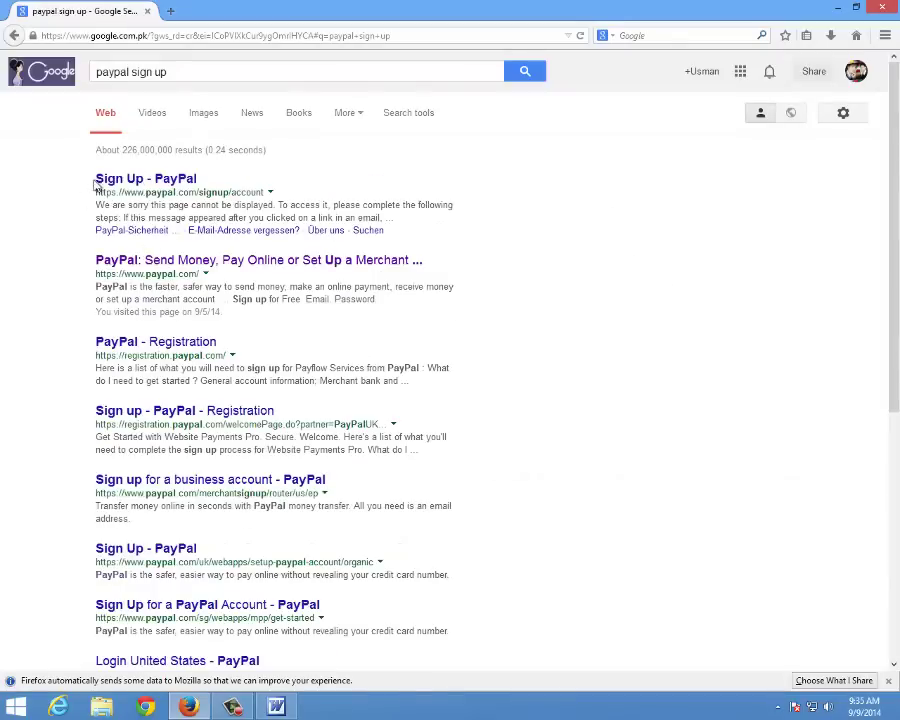
{"action": "left_click", "coordinate": [150, 185]}
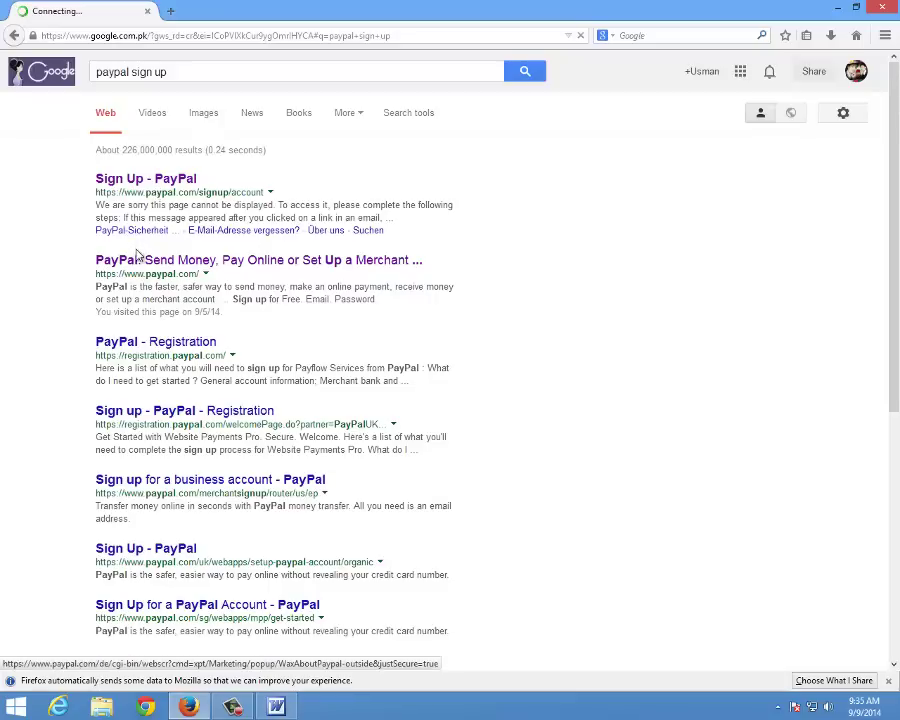
Load the PayPal home page in a new tab and start sign-up from it
{"action": "left_click", "coordinate": [171, 11]}
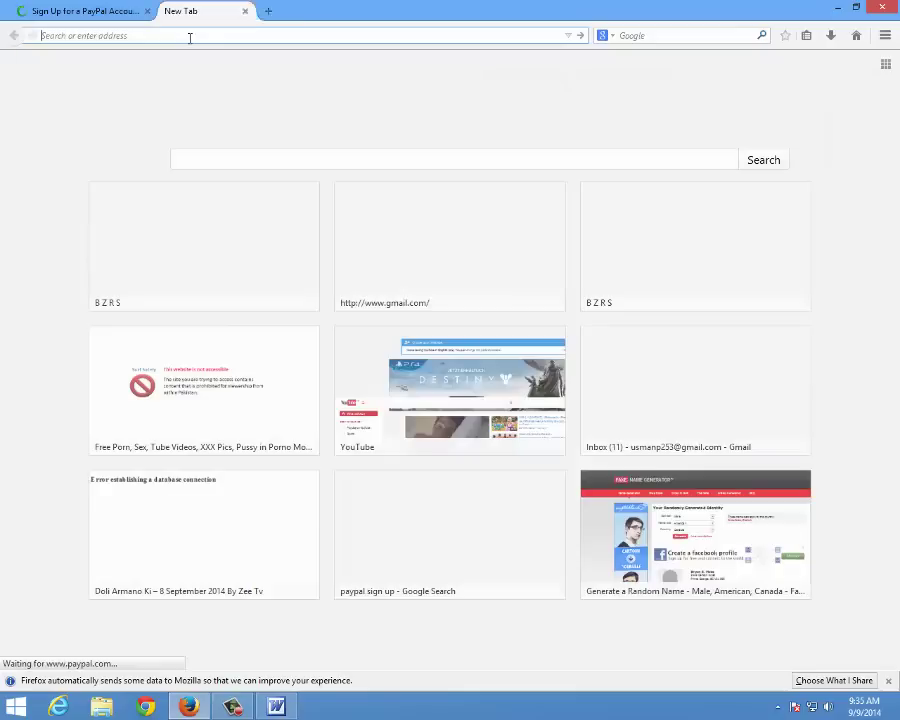
{"action": "type", "text": "paypal"}
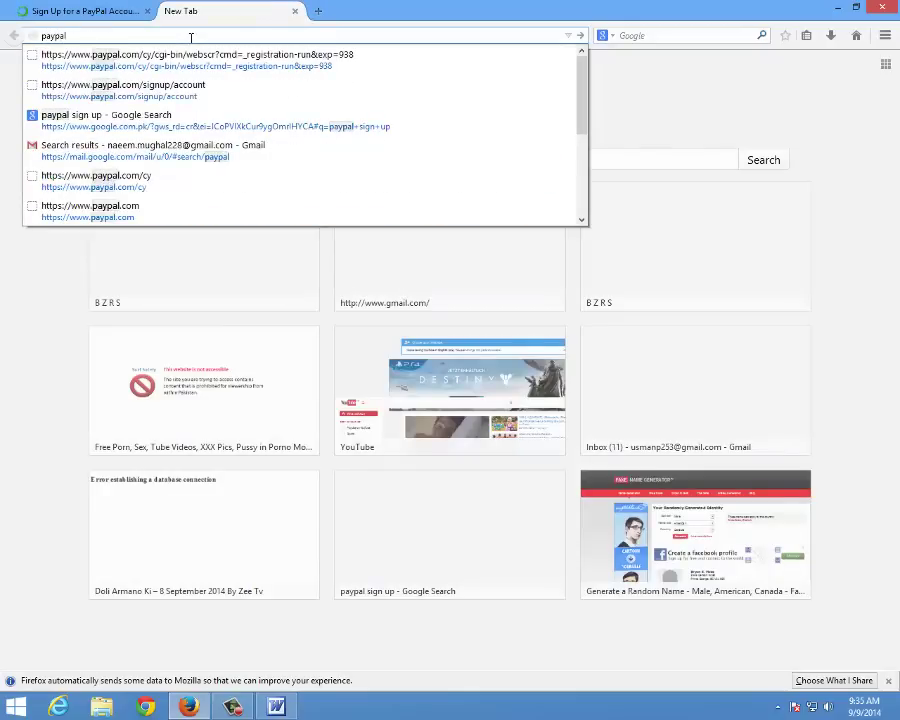
{"action": "key", "text": "Return"}
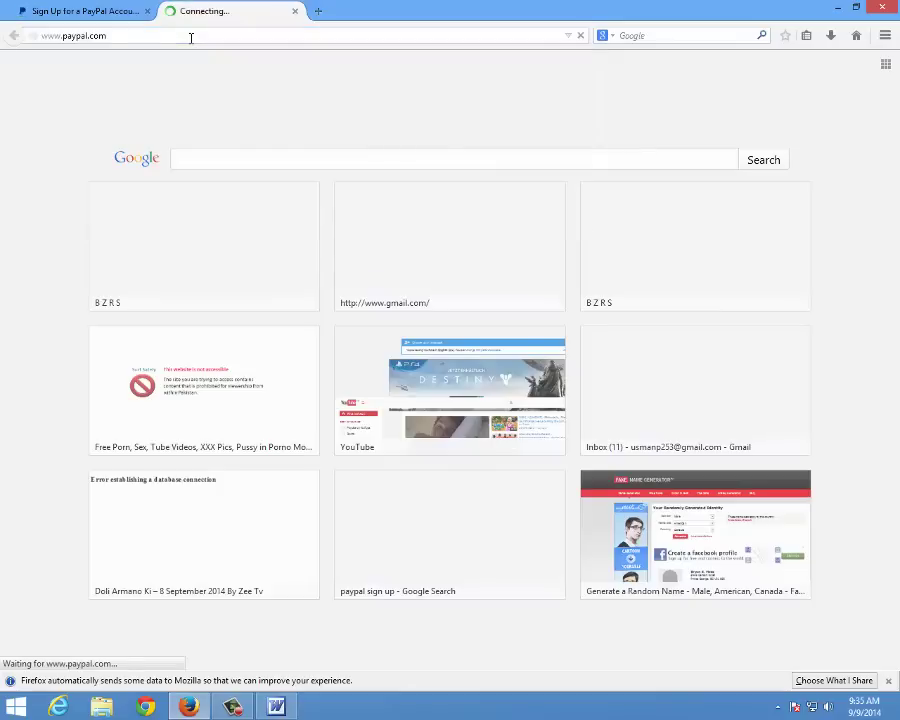
{"action": "left_click", "coordinate": [110, 11]}
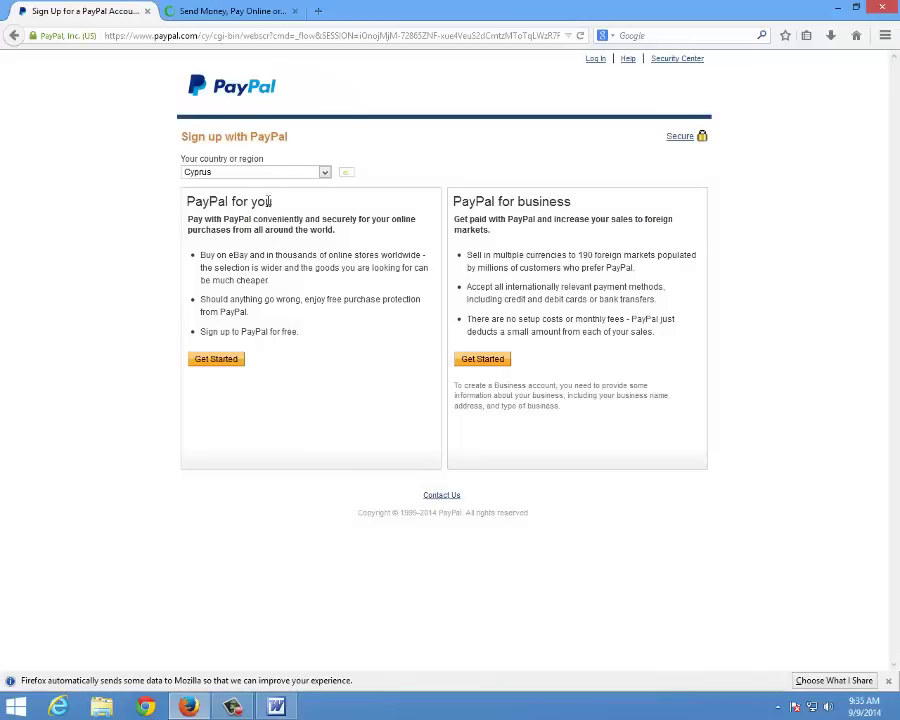
{"action": "left_click", "coordinate": [250, 11]}
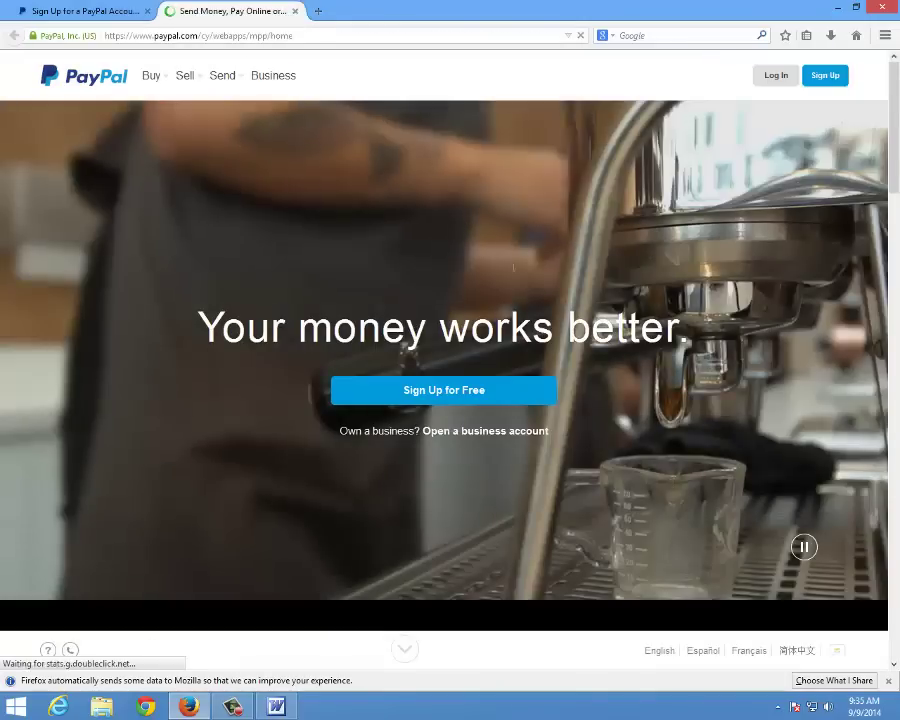
{"action": "left_click", "coordinate": [94, 11]}
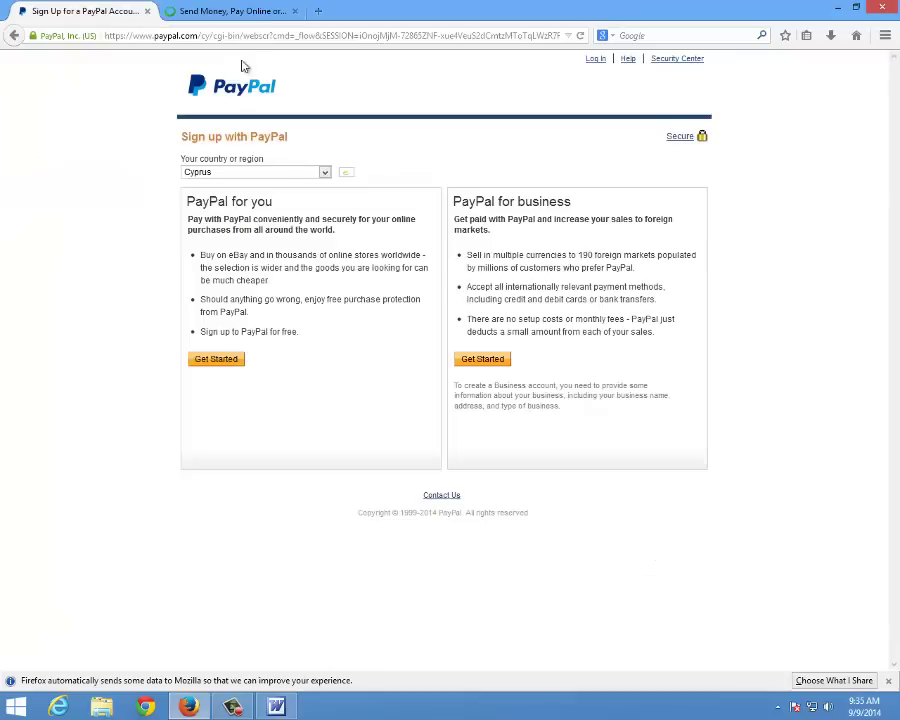
{"action": "left_click", "coordinate": [232, 13]}
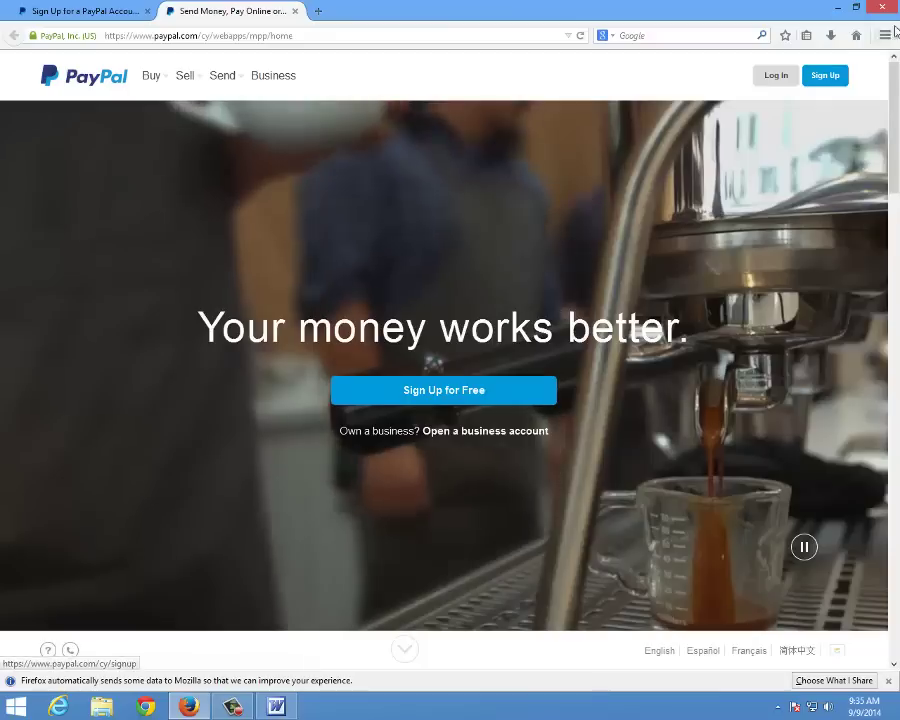
{"action": "left_click", "coordinate": [824, 77]}
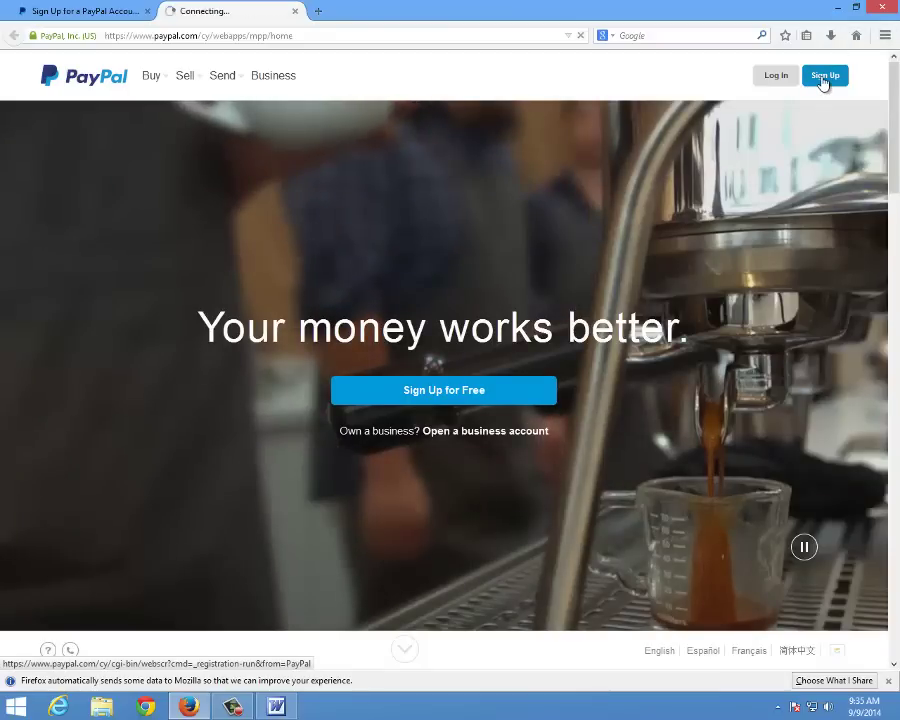
{"action": "left_click", "coordinate": [110, 10]}
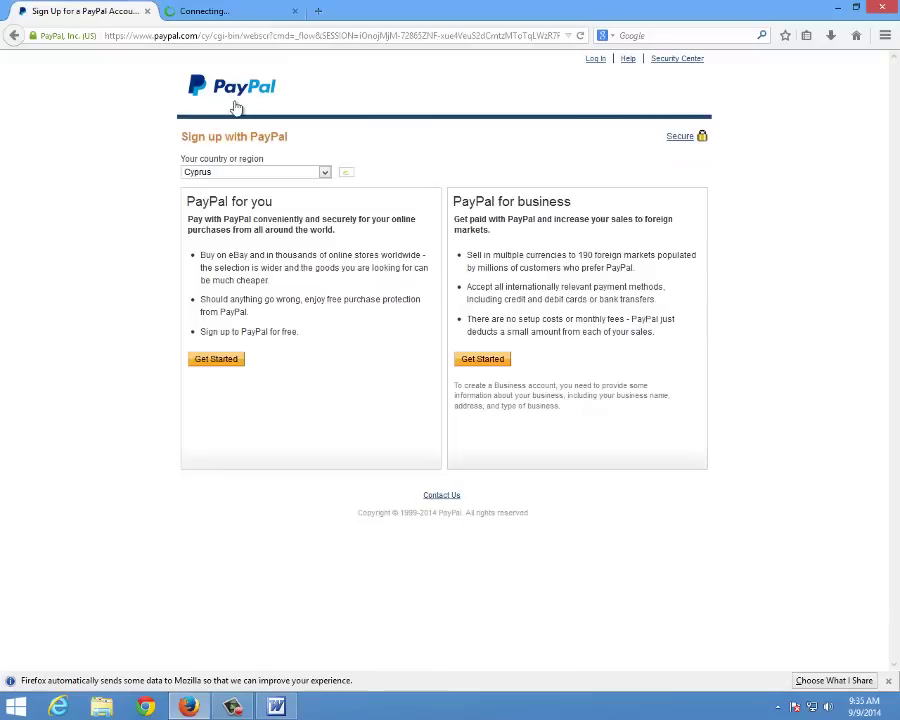
Let the second tab finish loading the Sign up with PayPal page with Cyprus as country
{"action": "left_click", "coordinate": [215, 12]}
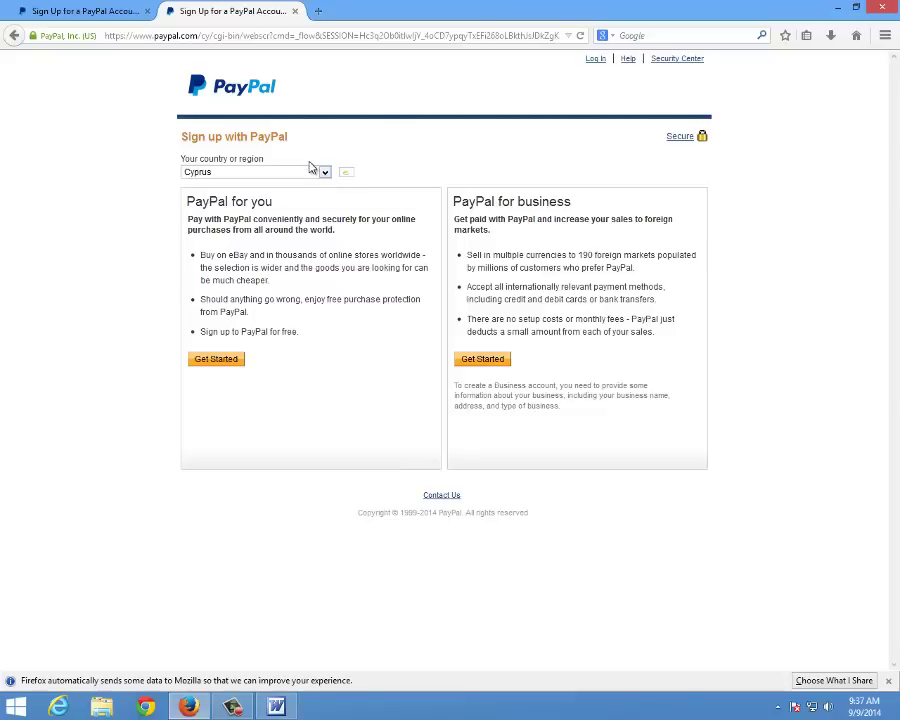
Change the country from Cyprus to Canada in the country dropdown
{"action": "left_click", "coordinate": [323, 174]}
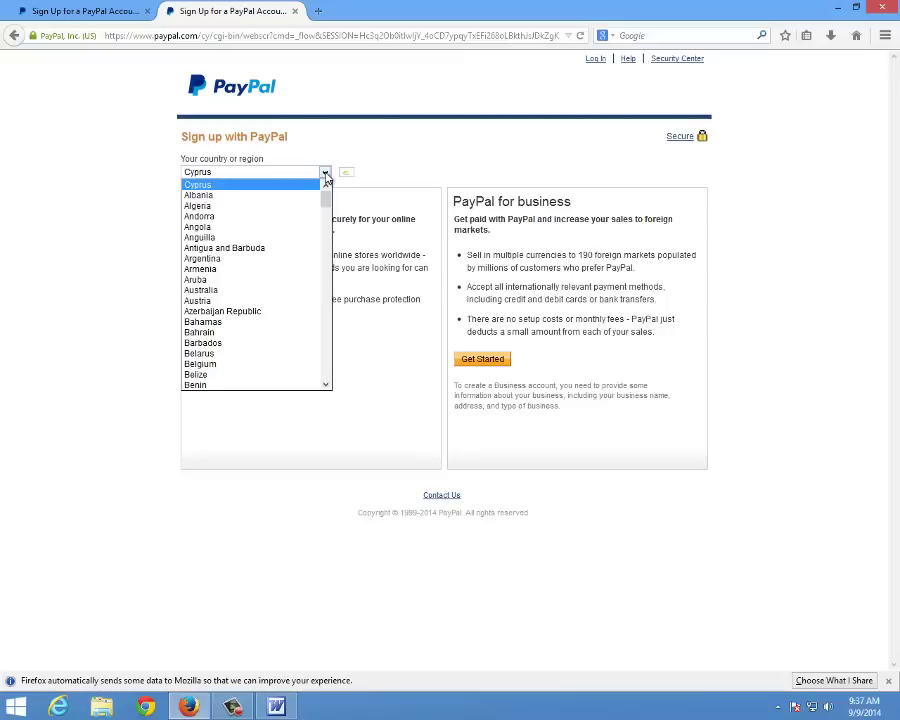
{"action": "left_click", "coordinate": [325, 176]}
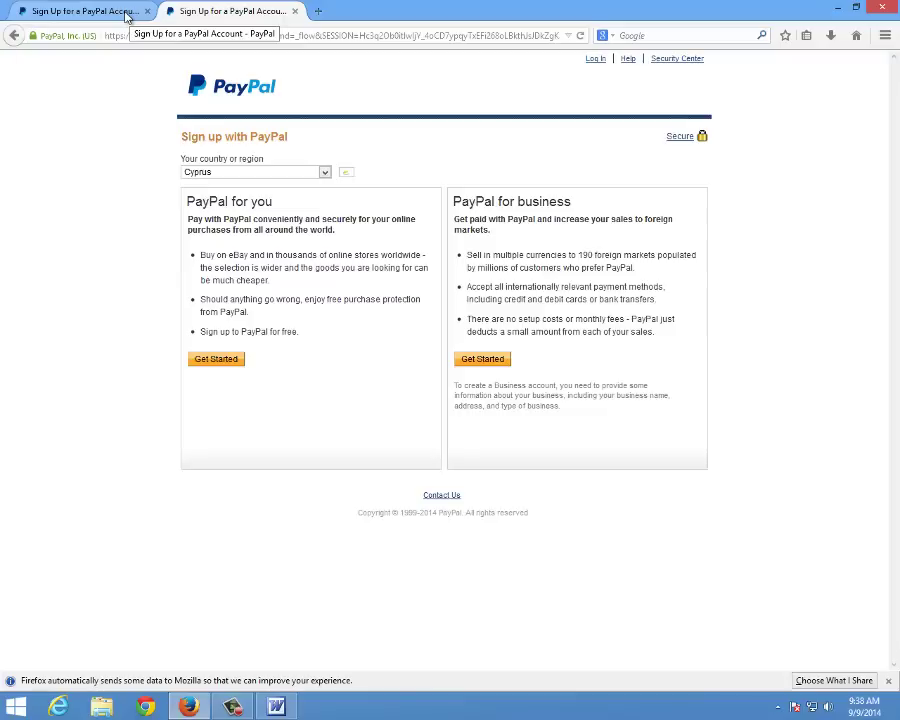
{"action": "left_click", "coordinate": [308, 173]}
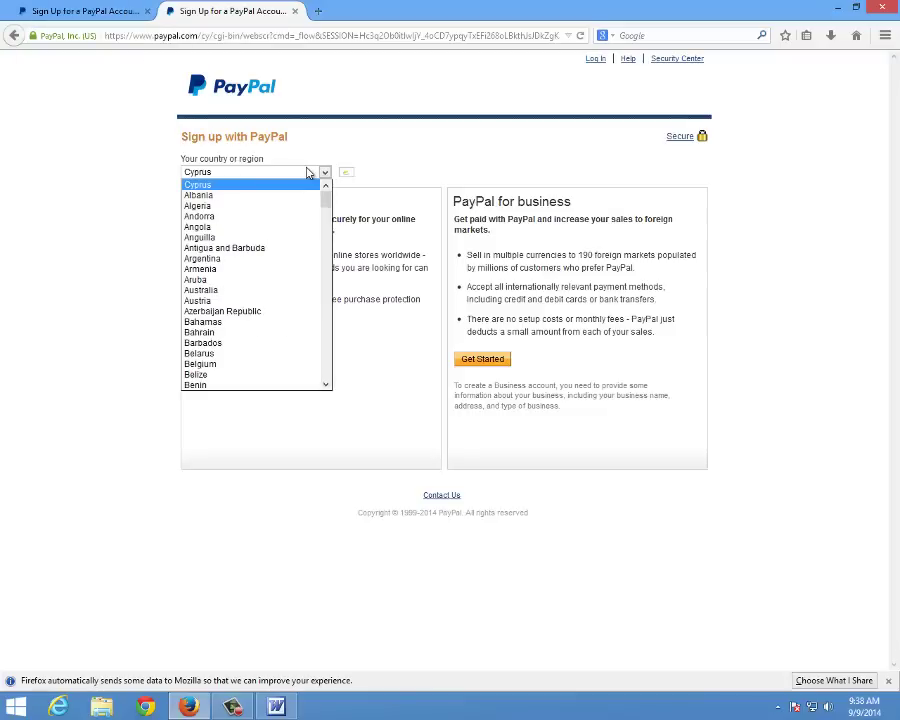
{"action": "key", "text": "c"}
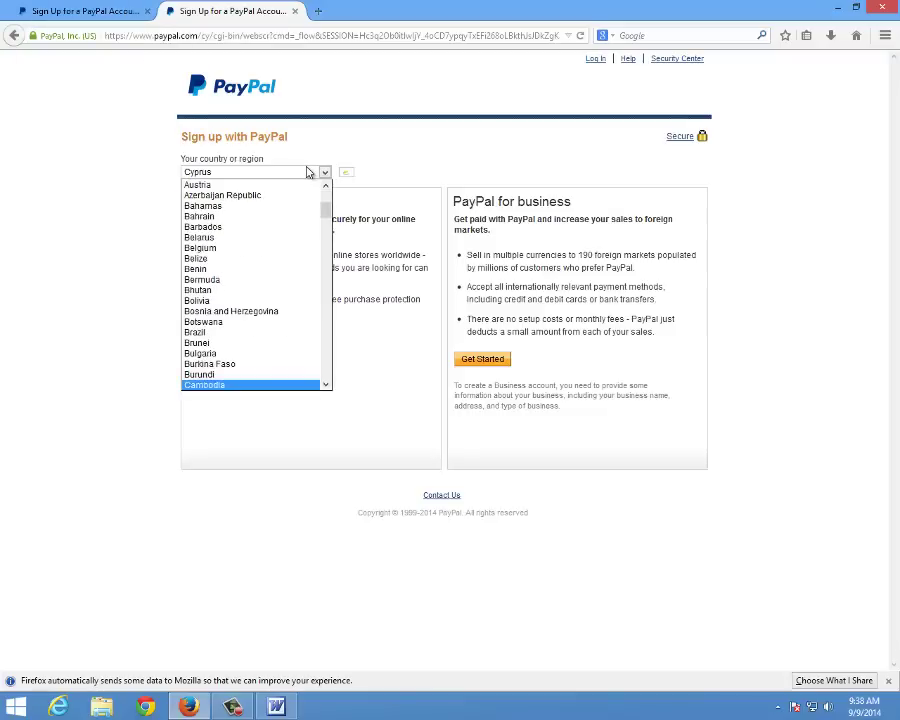
{"action": "key", "text": "c"}
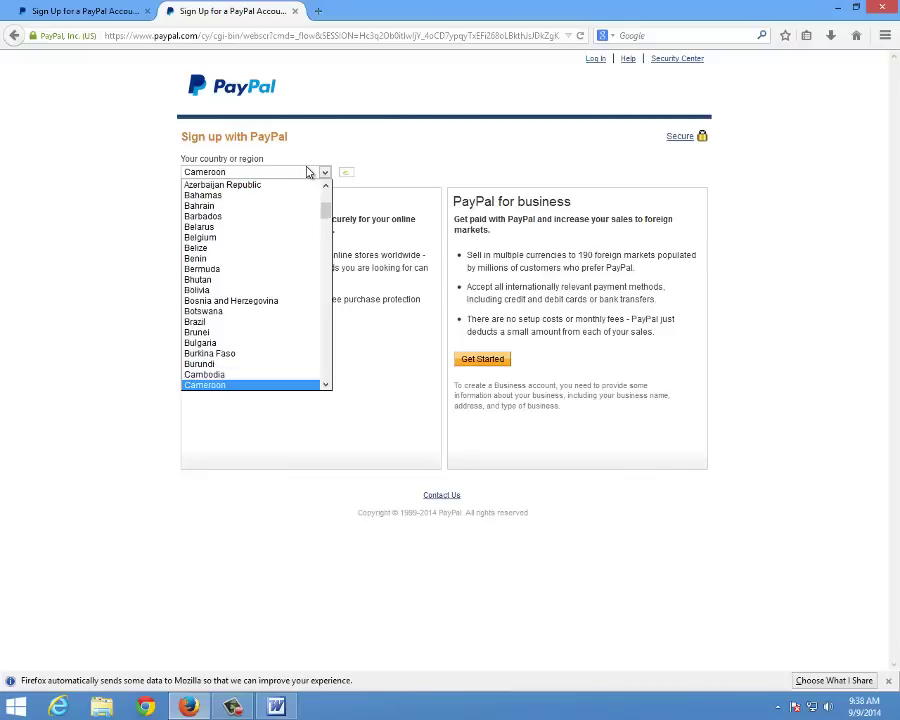
{"action": "scroll", "coordinate": [229, 291], "scroll_direction": "down", "scroll_amount": 2}
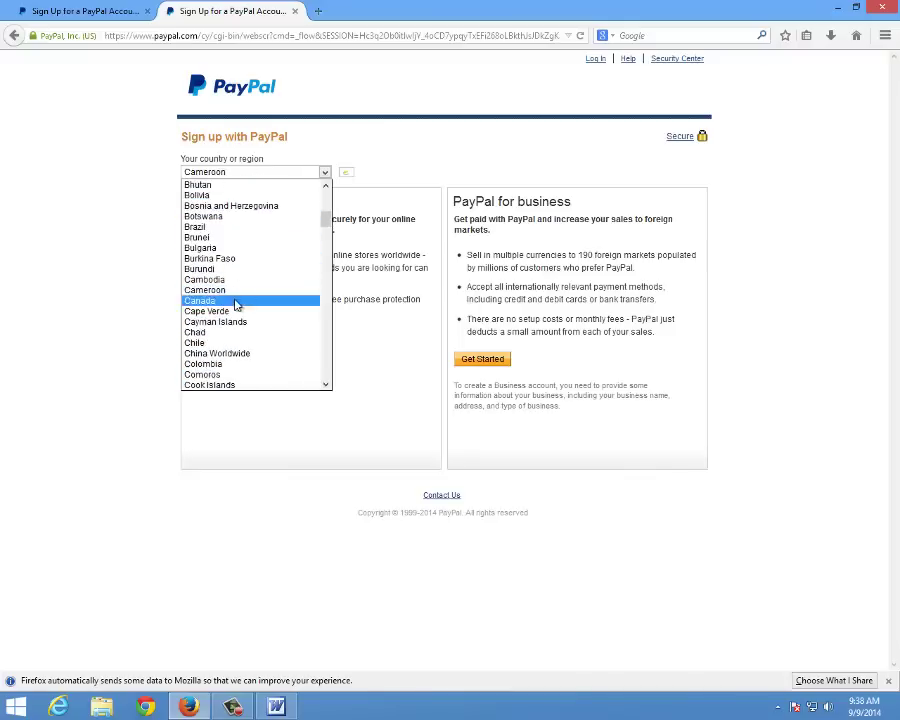
{"action": "left_click", "coordinate": [228, 302]}
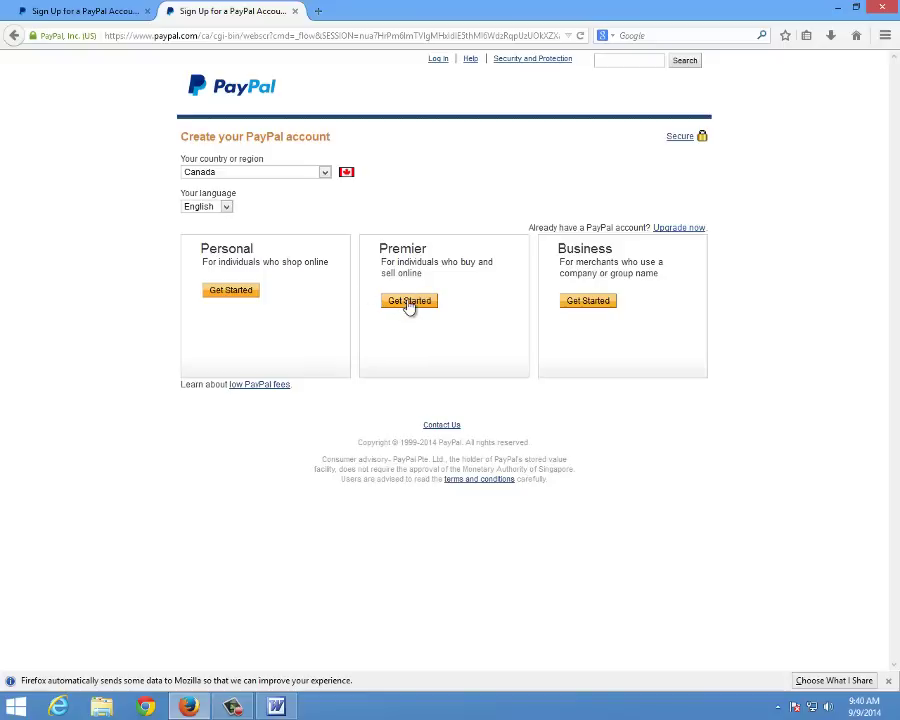
Start a Premier account sign-up and enter the Gmail email address
{"action": "left_click", "coordinate": [409, 302]}
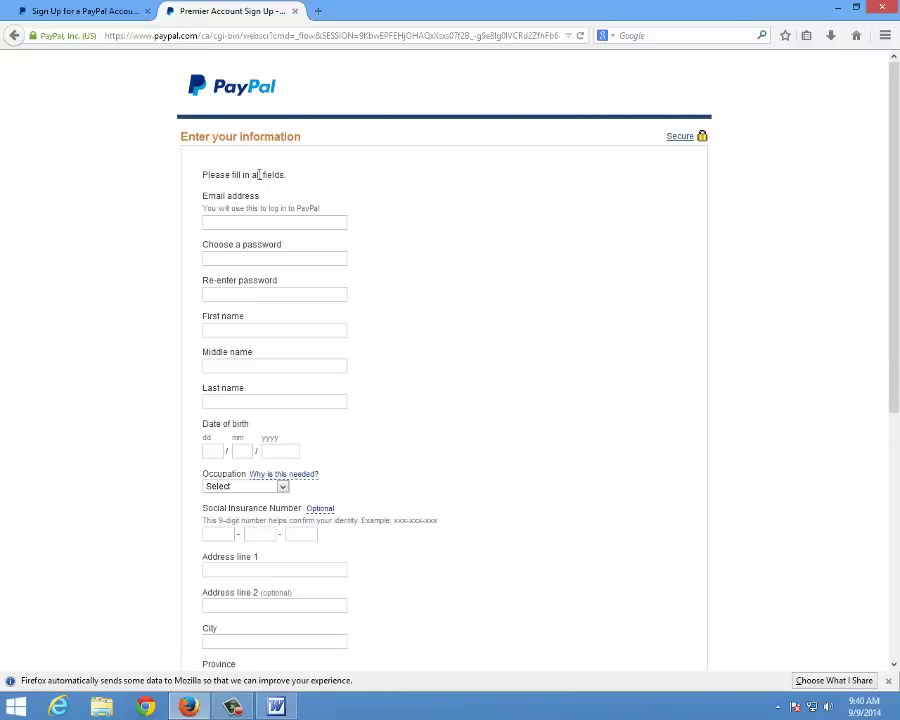
{"action": "left_click", "coordinate": [212, 222]}
{"action": "type", "text": "@gmail"}
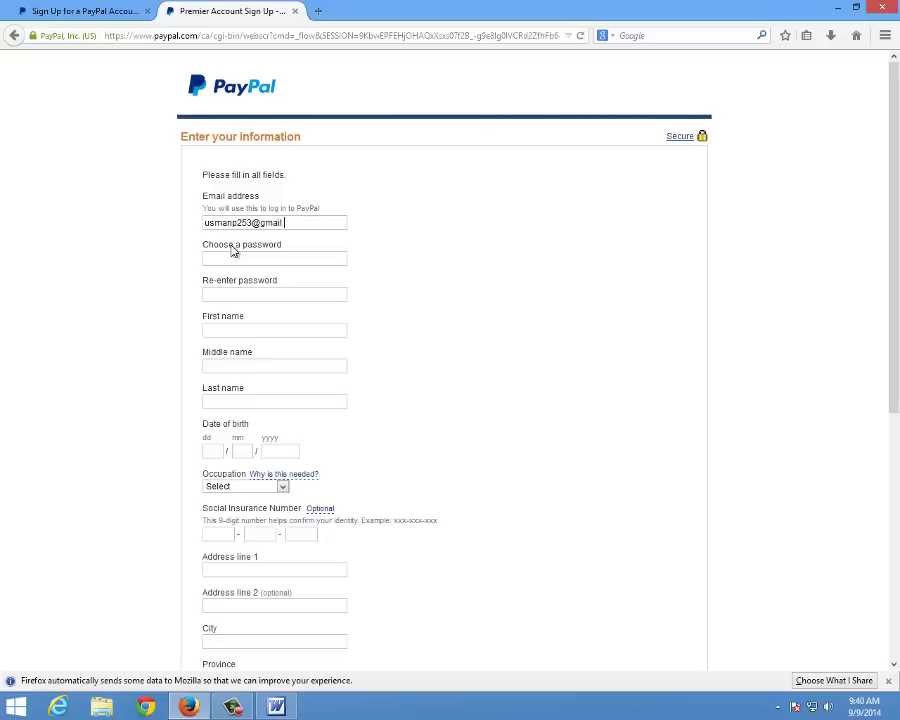
{"action": "type", "text": ".com"}
Type a password in Choose a password, then clear it to retype
{"action": "left_click", "coordinate": [233, 257]}
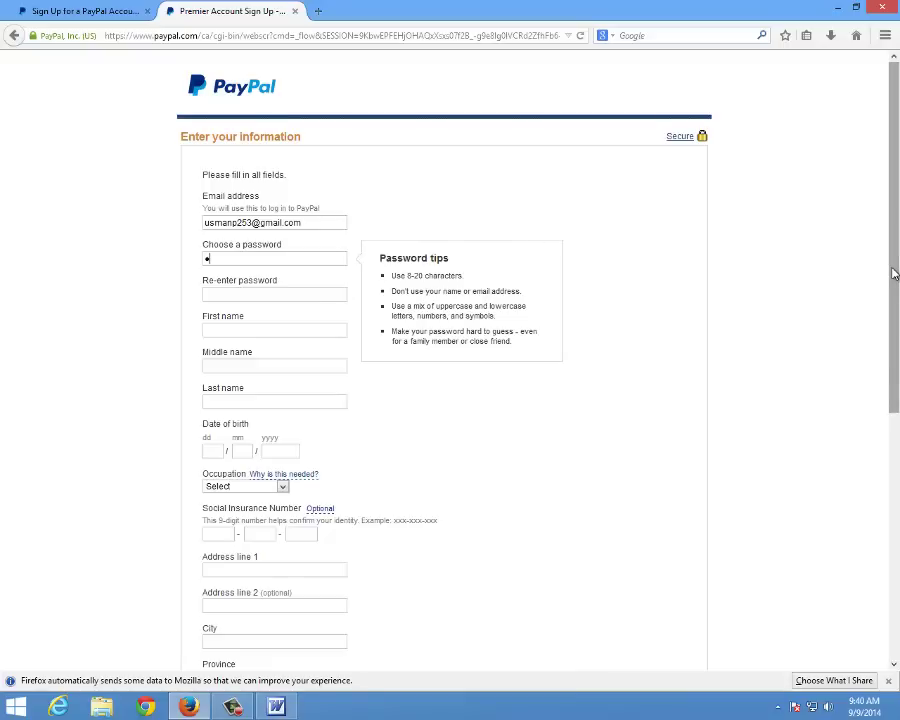
{"action": "type", "text": "•••••••"}
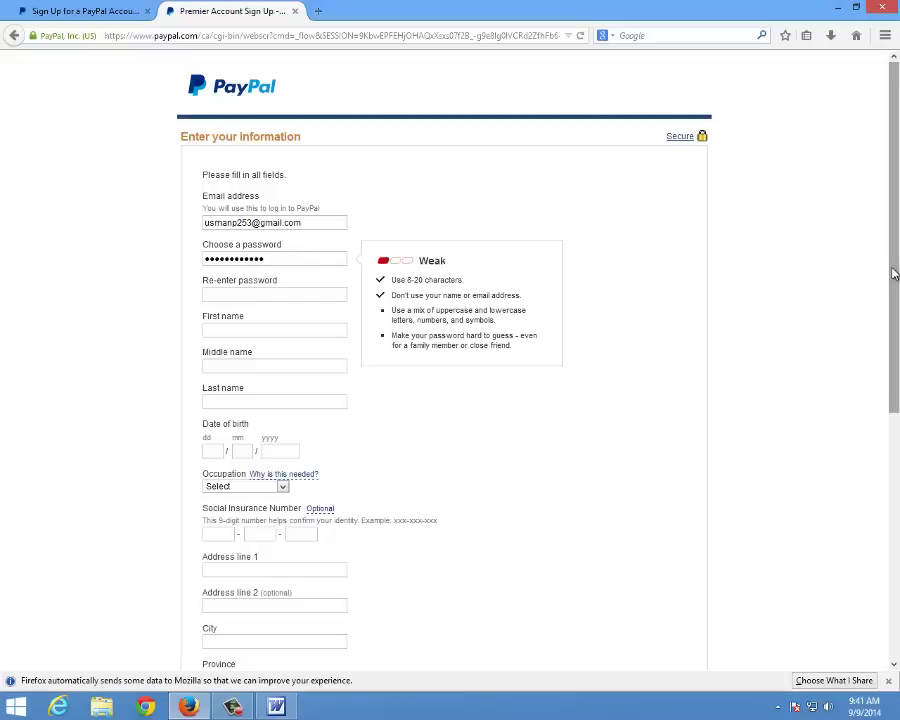
{"action": "key", "text": "ctrl+a"}
{"action": "key", "text": "BackSpace"}
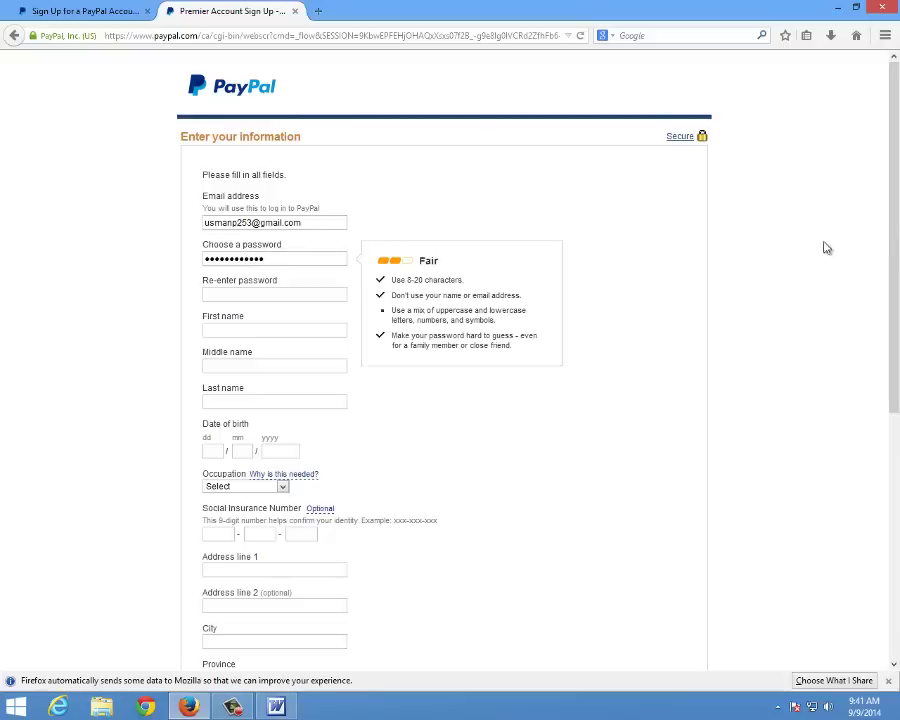
Re-enter the password and fill in the first and last names, capitalising the first name
{"action": "left_click", "coordinate": [269, 291]}
{"action": "type", "text": "**"}
{"action": "left_click", "coordinate": [287, 331]}
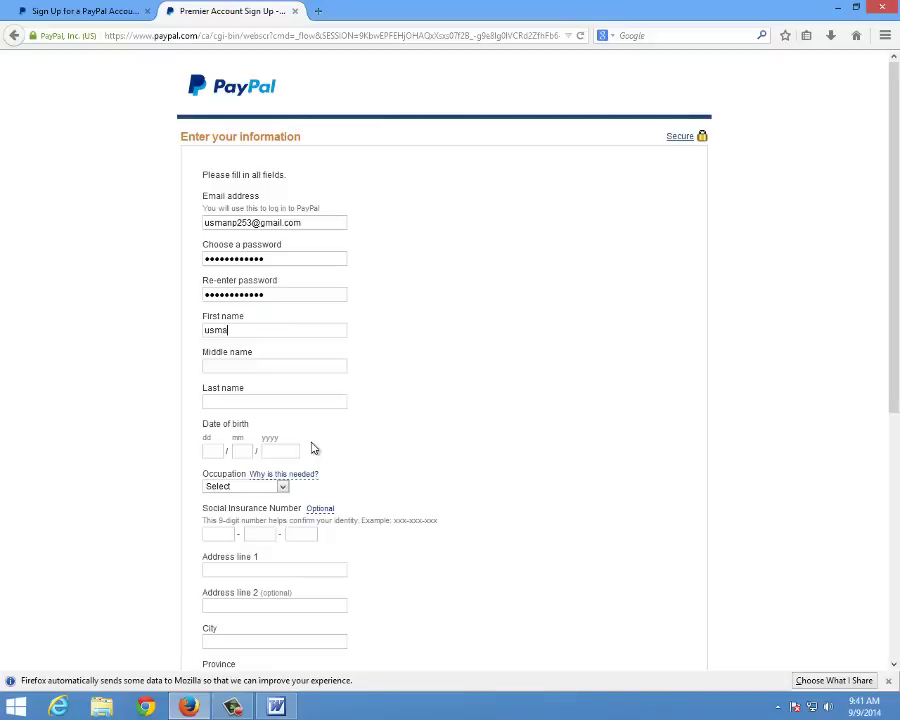
{"action": "key", "text": "Delete"}
{"action": "type", "text": "U"}
{"action": "left_click", "coordinate": [215, 450]}
{"action": "left_click", "coordinate": [276, 707]}
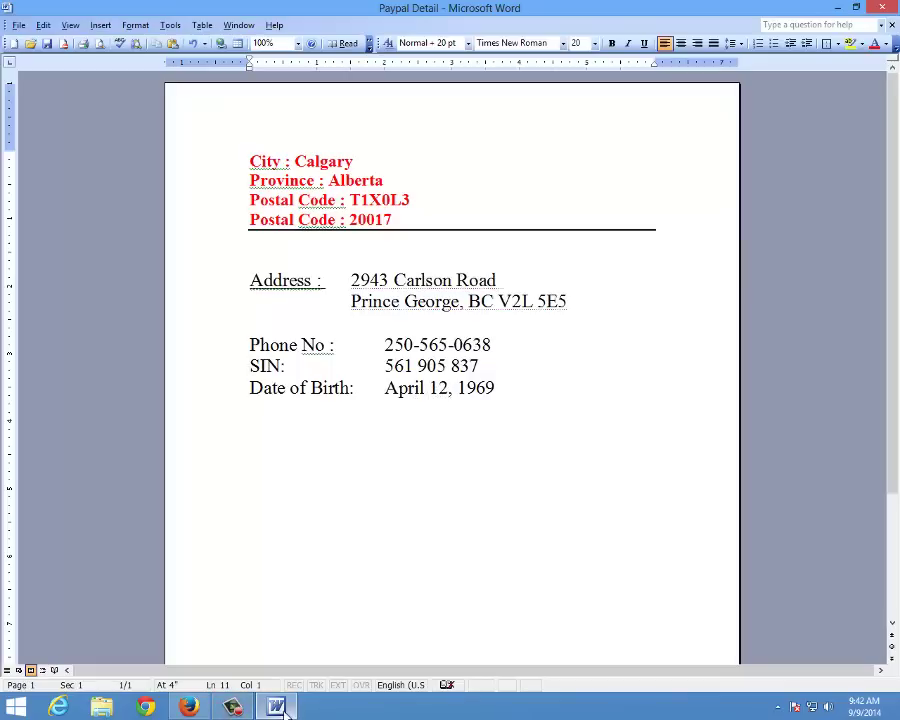
{"action": "left_click", "coordinate": [226, 646]}
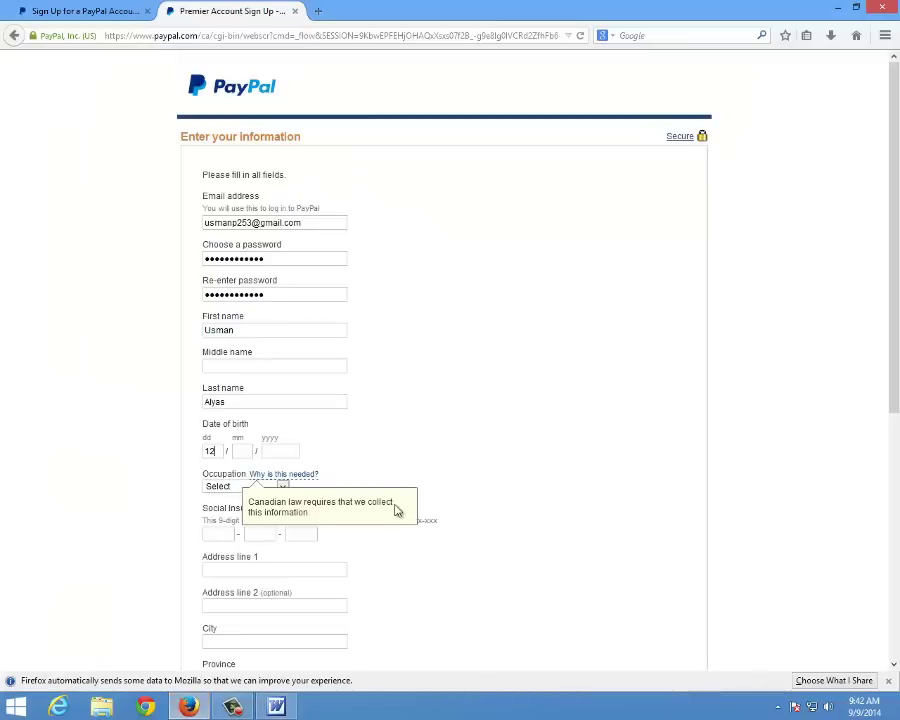
{"action": "key", "text": "Tab"}
{"action": "type", "text": "04"}
{"action": "left_click", "coordinate": [277, 706]}
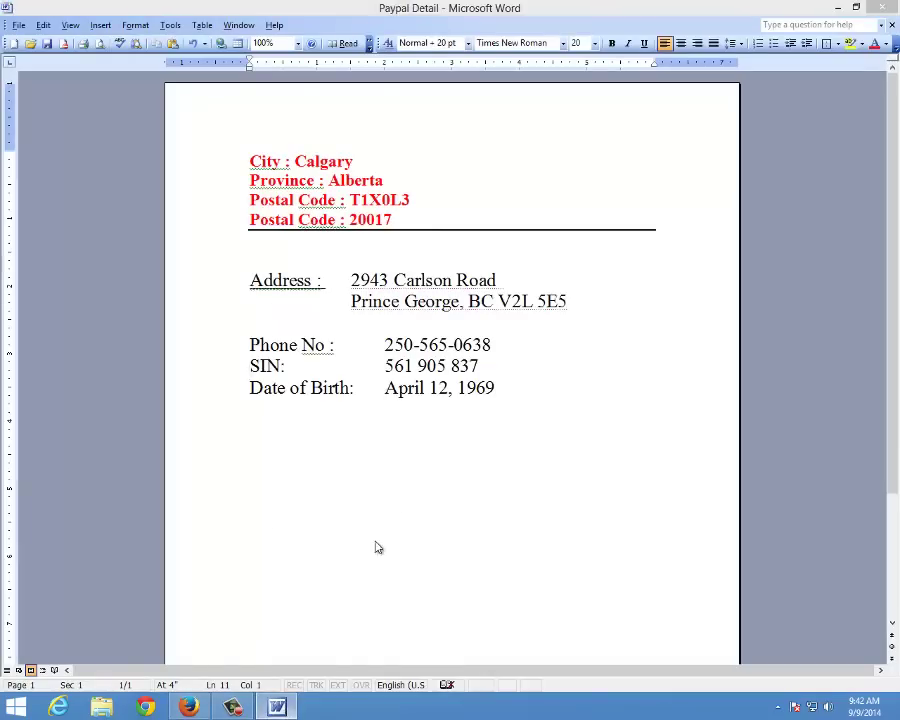
{"action": "key", "text": "alt+Tab"}
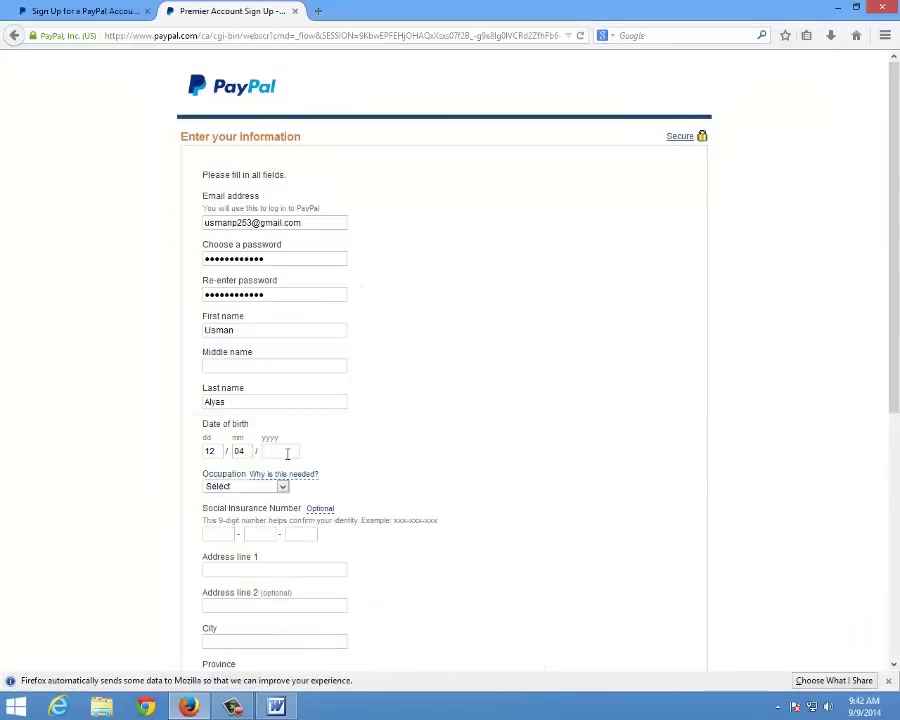
{"action": "left_click", "coordinate": [287, 453]}
{"action": "type", "text": "1969"}
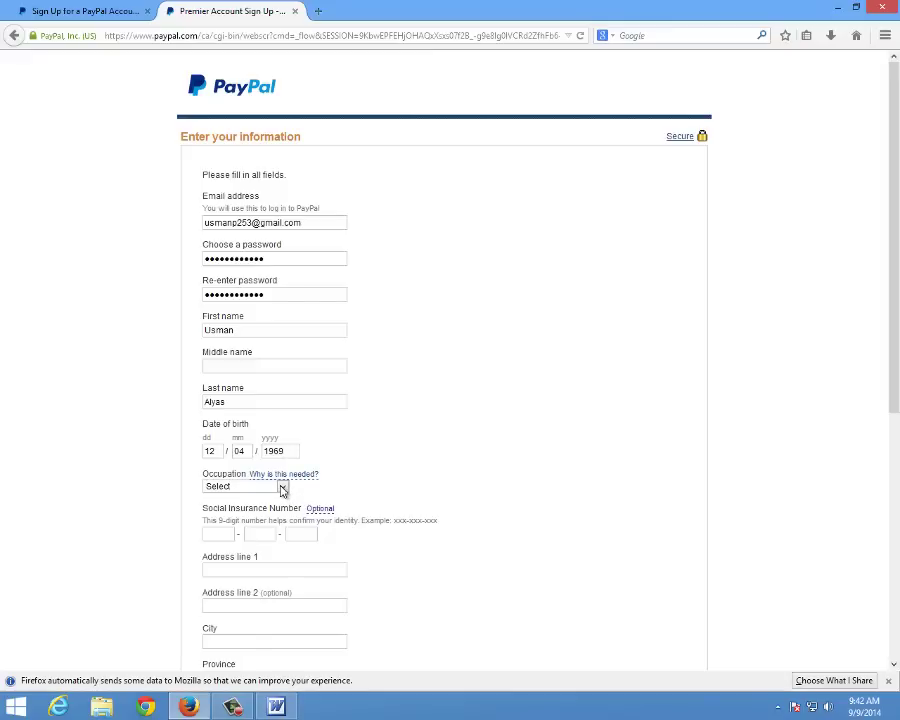
{"action": "left_click", "coordinate": [283, 489]}
{"action": "left_click", "coordinate": [283, 489]}
{"action": "left_click", "coordinate": [282, 711]}
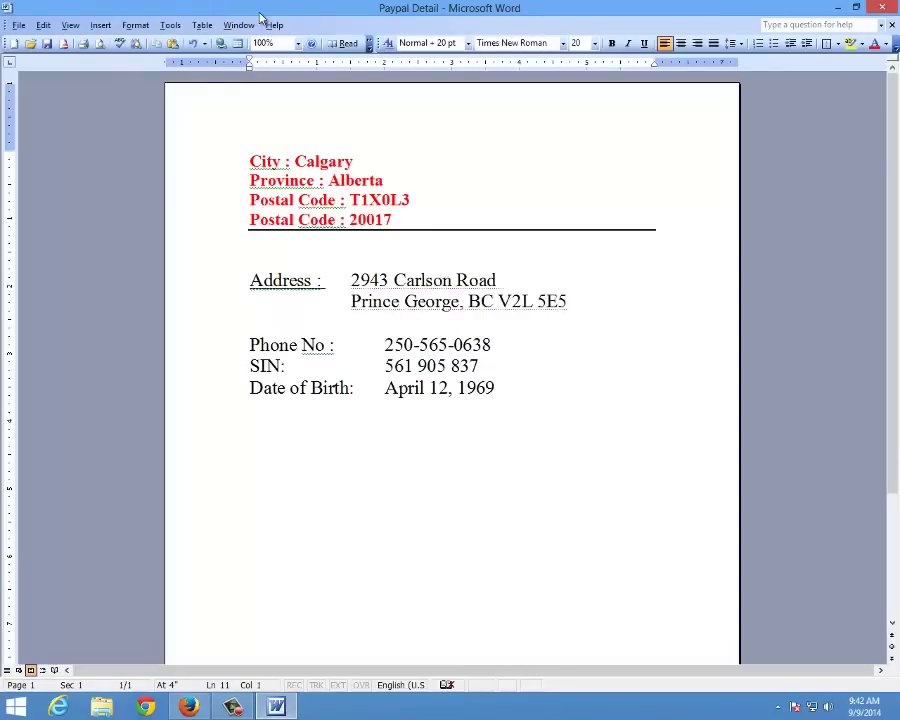
Shrink the Word window and move it aside to uncover the PayPal form in Firefox
{"action": "double_click", "coordinate": [261, 19]}
{"action": "left_click_drag", "start_coordinate": [231, 119], "coordinate": [563, 55]}
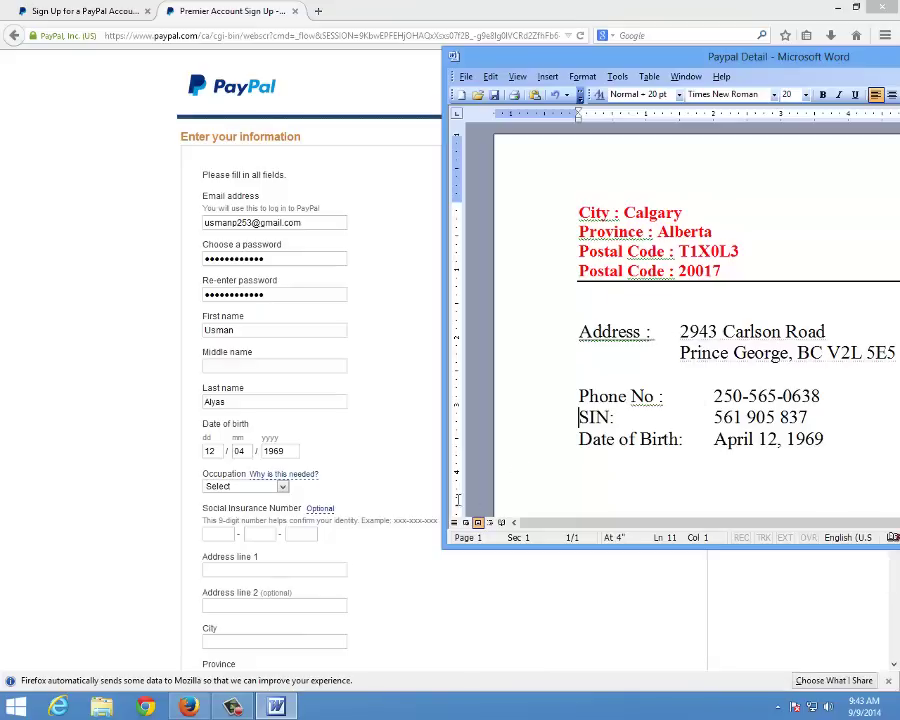
{"action": "left_click", "coordinate": [236, 706]}
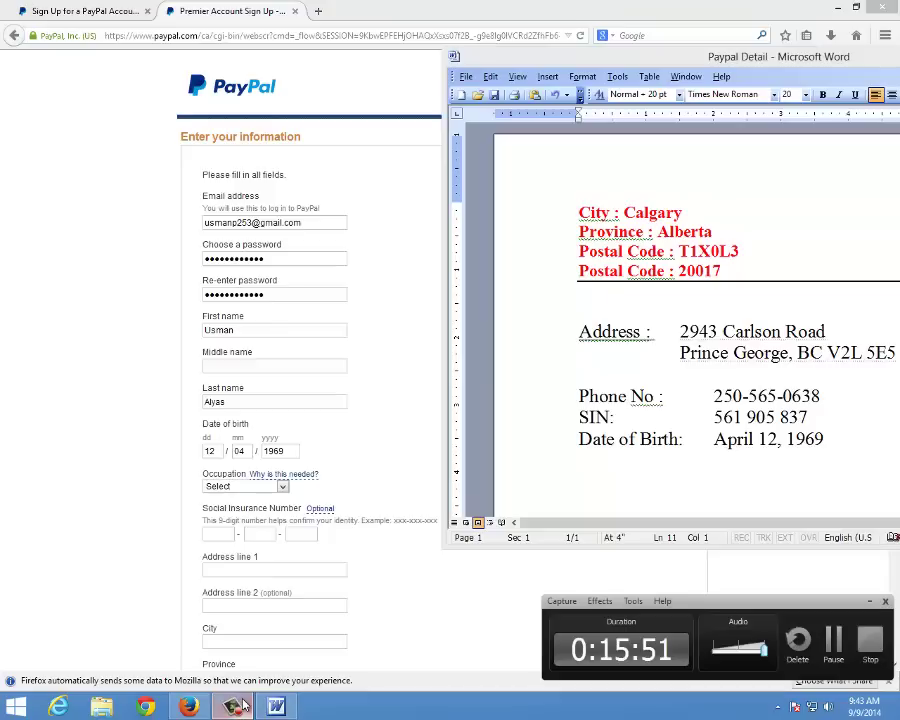
{"action": "left_click", "coordinate": [236, 706]}
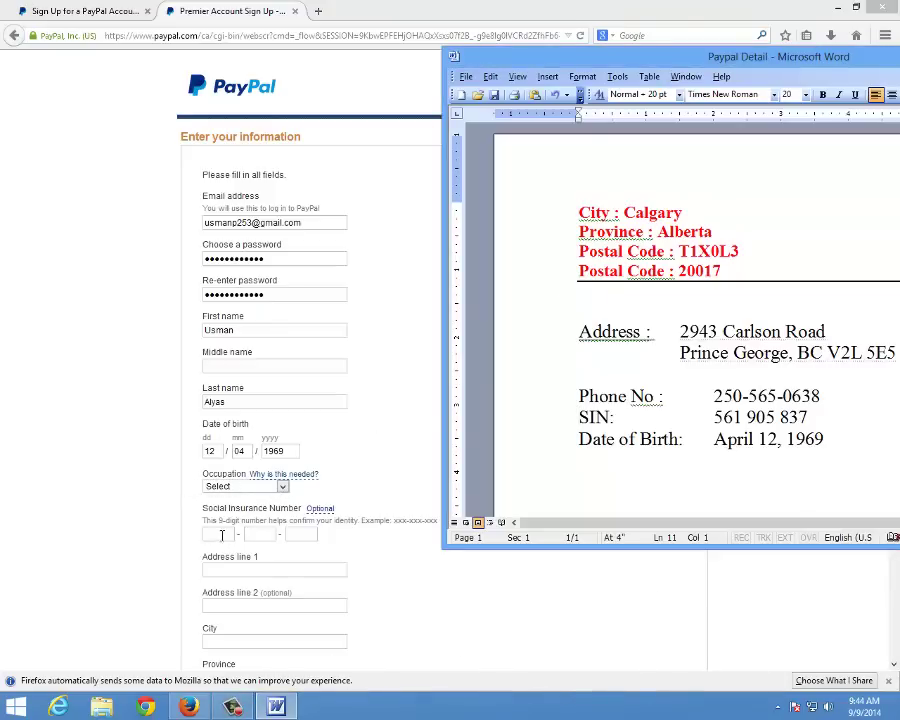
Choose Student from the Occupation dropdown list
{"action": "left_click", "coordinate": [281, 488]}
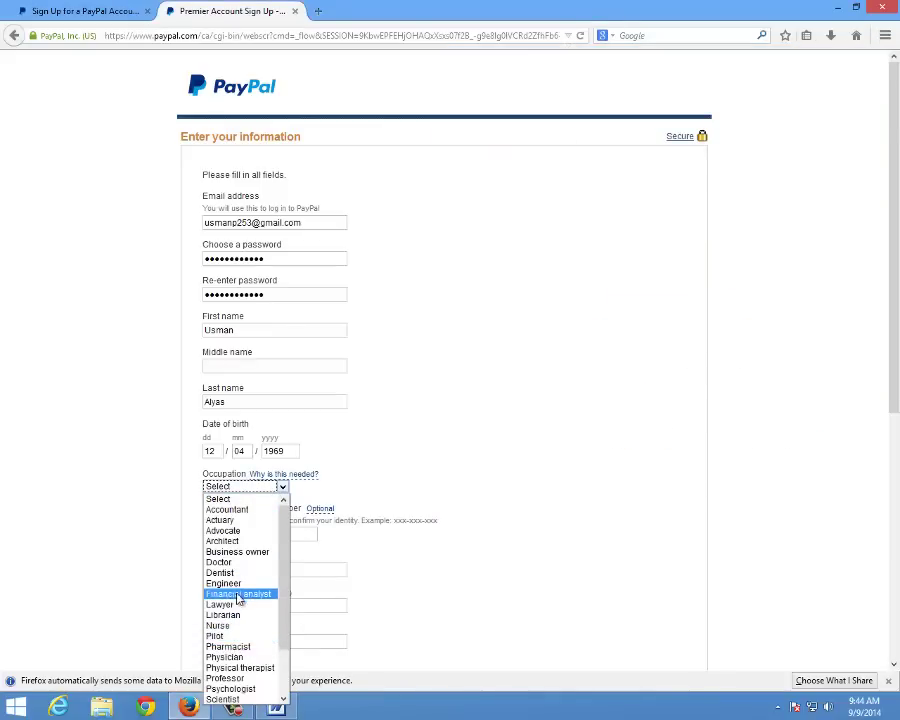
{"action": "scroll", "coordinate": [237, 640], "scroll_direction": "down", "scroll_amount": 1}
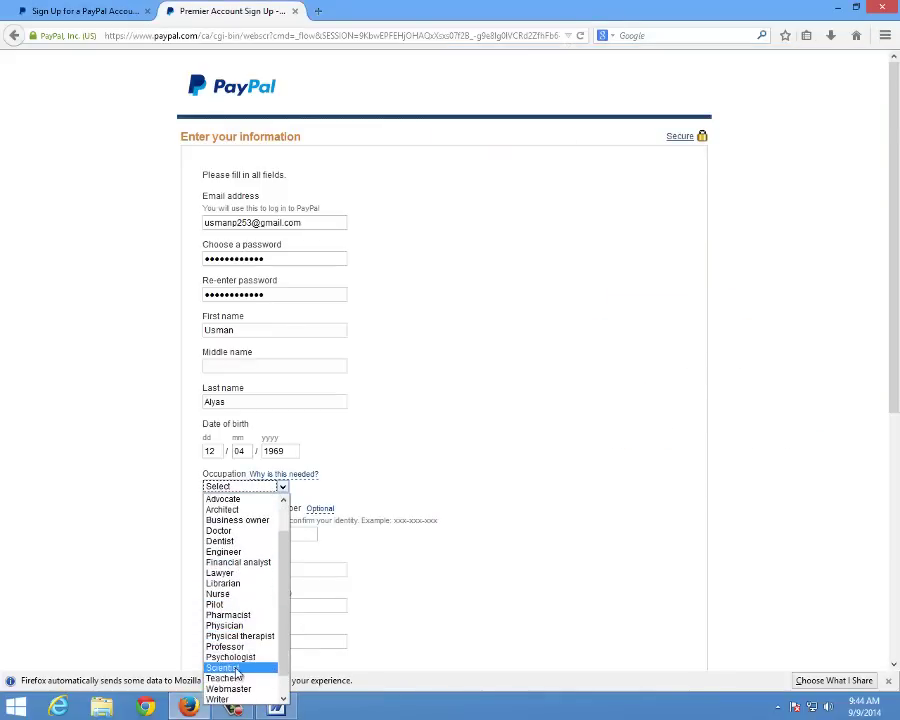
{"action": "scroll", "coordinate": [237, 675], "scroll_direction": "down", "scroll_amount": 2}
{"action": "left_click", "coordinate": [239, 687]}
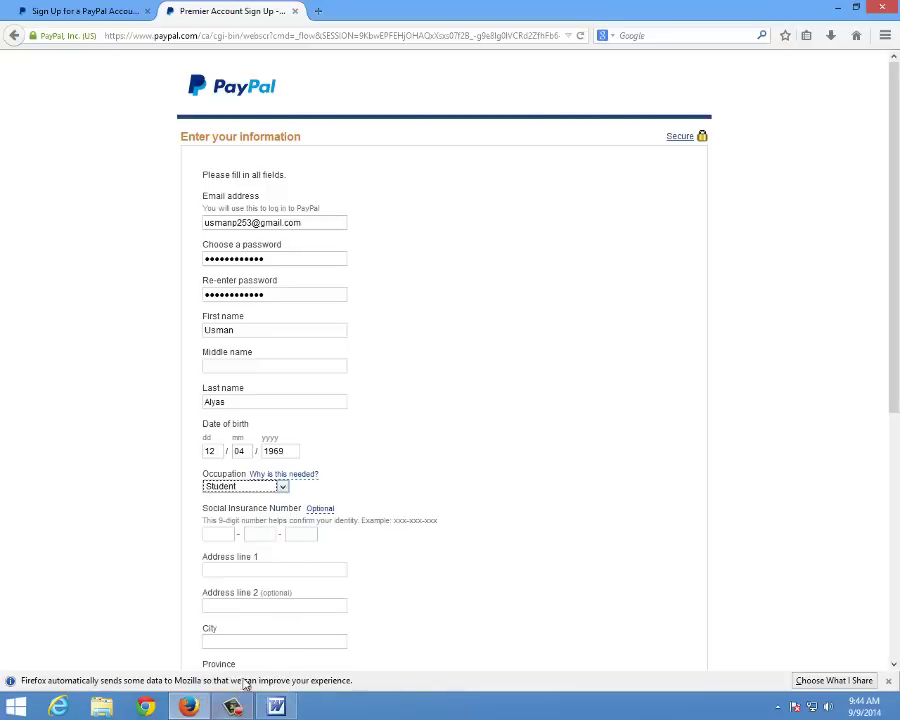
{"action": "left_click", "coordinate": [307, 508]}
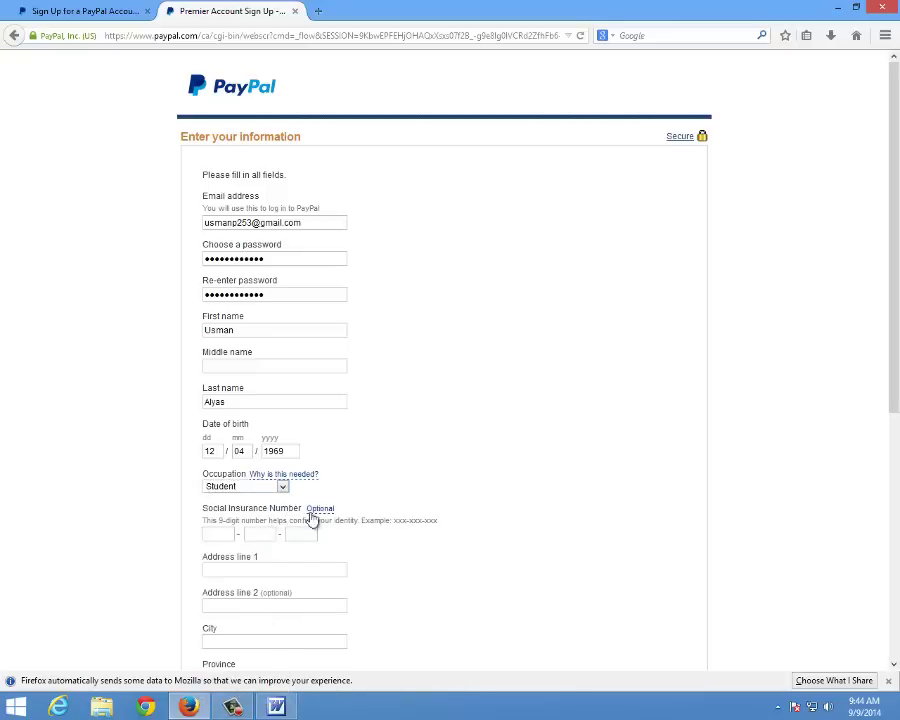
Copy the first SIN digit group from the Word notes into the first SIN box
{"action": "left_click", "coordinate": [276, 706]}
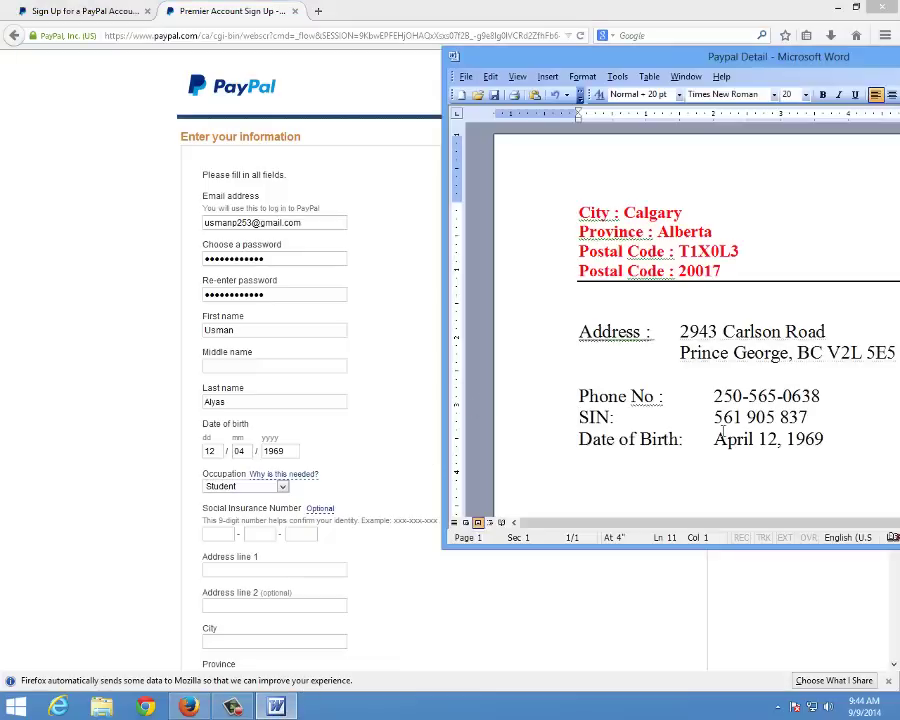
{"action": "left_click_drag", "start_coordinate": [715, 417], "coordinate": [742, 418]}
{"action": "right_click", "coordinate": [752, 443]}
{"action": "left_click", "coordinate": [760, 387]}
{"action": "left_click", "coordinate": [236, 547]}
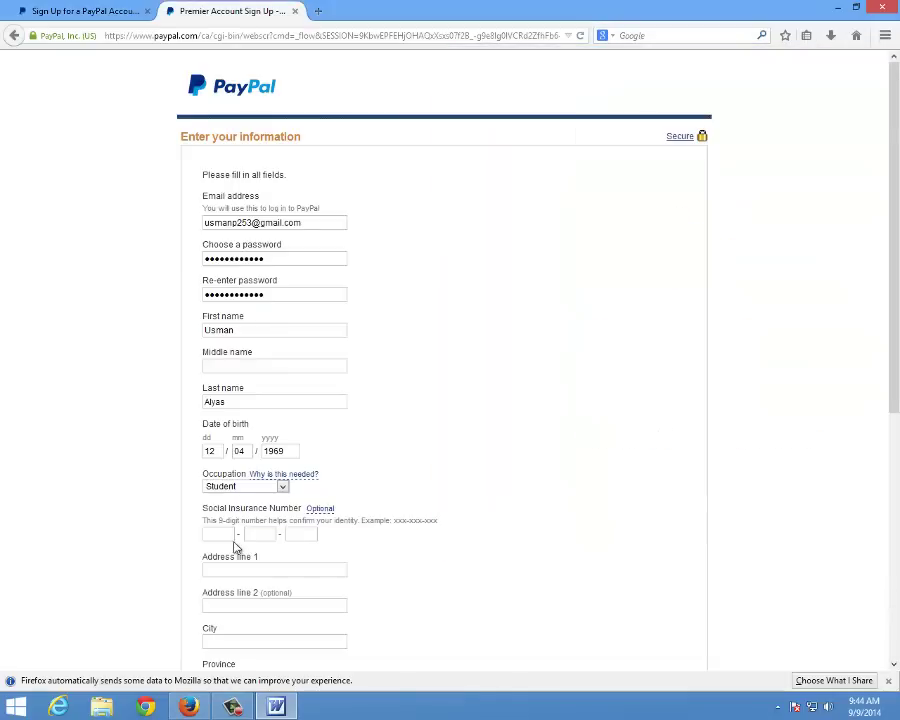
{"action": "right_click", "coordinate": [232, 538]}
{"action": "left_click", "coordinate": [250, 404]}
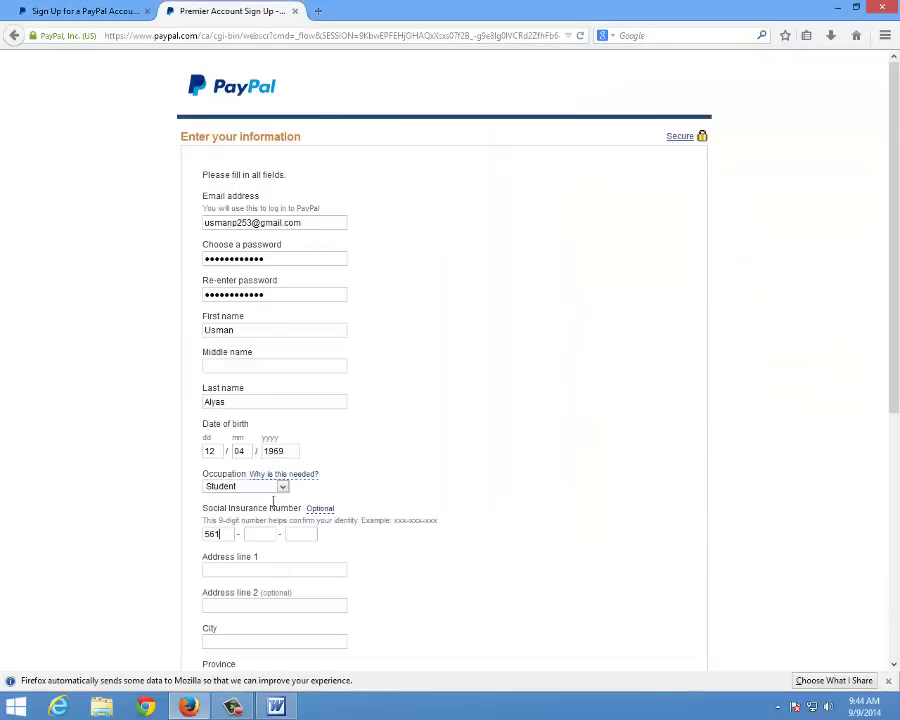
Copy the middle SIN digit group from the notes into the middle SIN box
{"action": "left_click", "coordinate": [277, 708]}
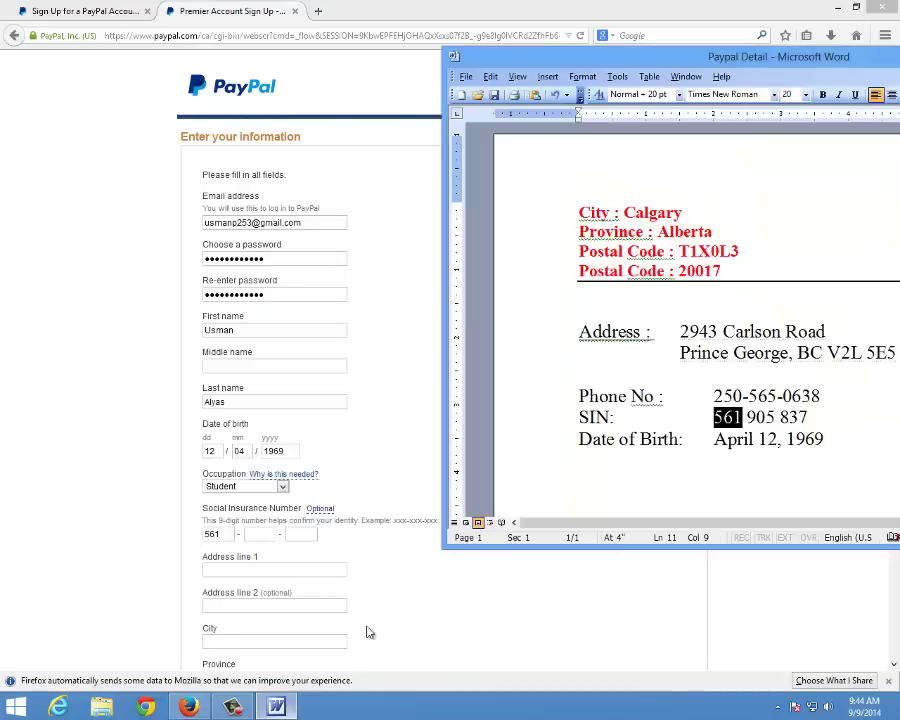
{"action": "left_click_drag", "start_coordinate": [748, 417], "coordinate": [774, 417]}
{"action": "left_click", "coordinate": [771, 417]}
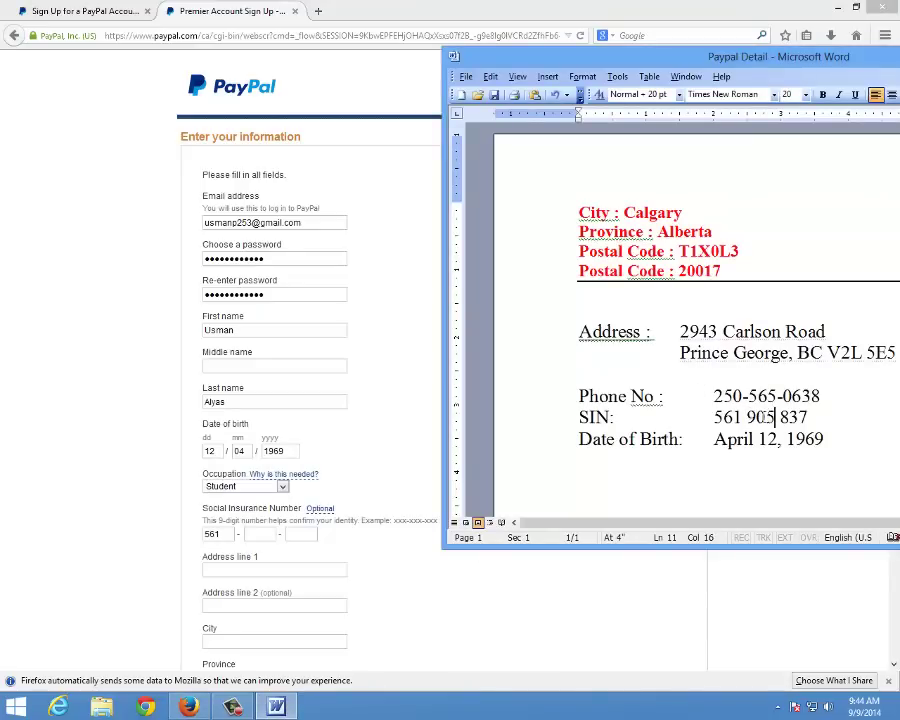
{"action": "double_click", "coordinate": [761, 417]}
{"action": "right_click", "coordinate": [733, 420]}
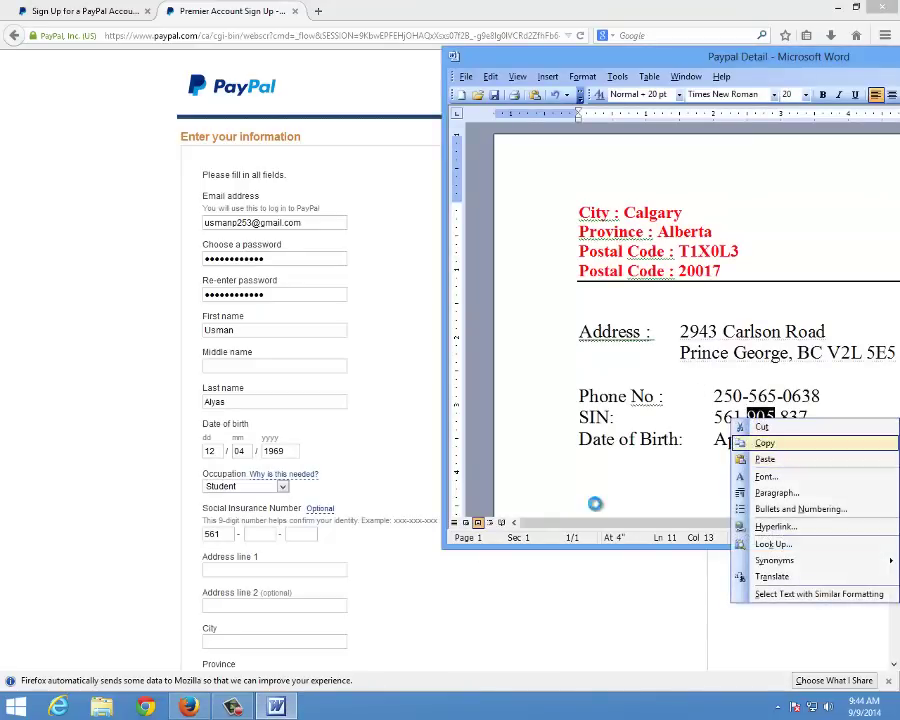
{"action": "left_click", "coordinate": [765, 443]}
{"action": "right_click", "coordinate": [266, 533]}
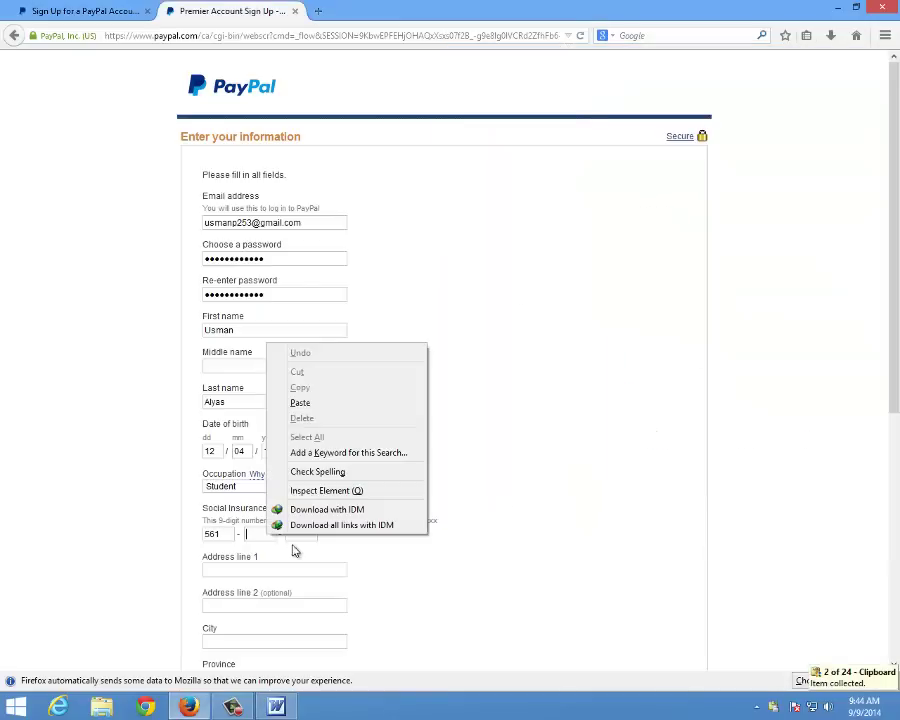
{"action": "left_click", "coordinate": [300, 403]}
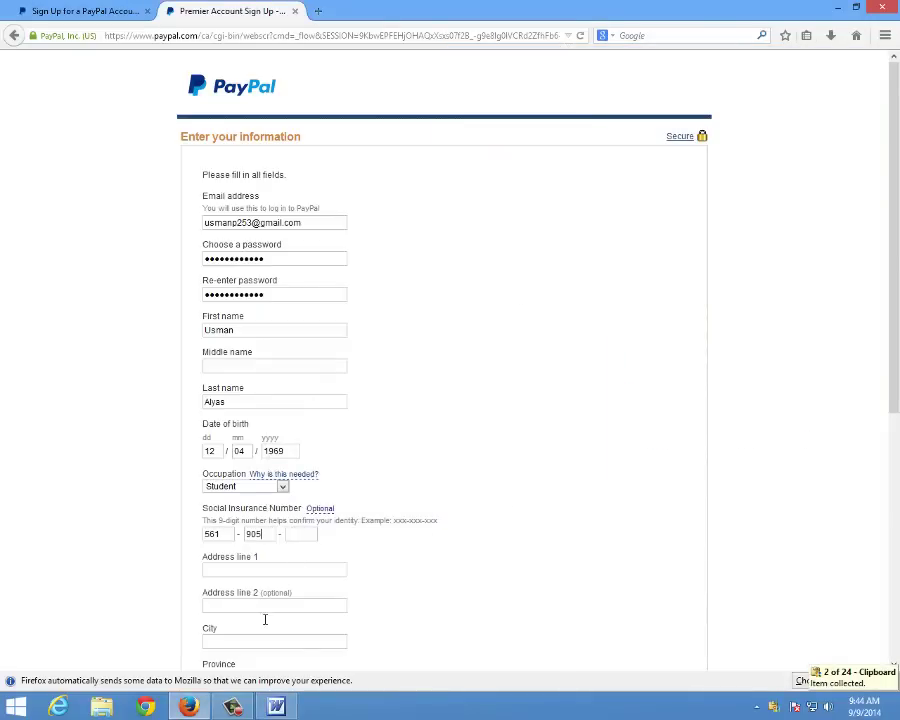
Copy the last SIN digit group from the notes into the last SIN box
{"action": "left_click", "coordinate": [279, 708]}
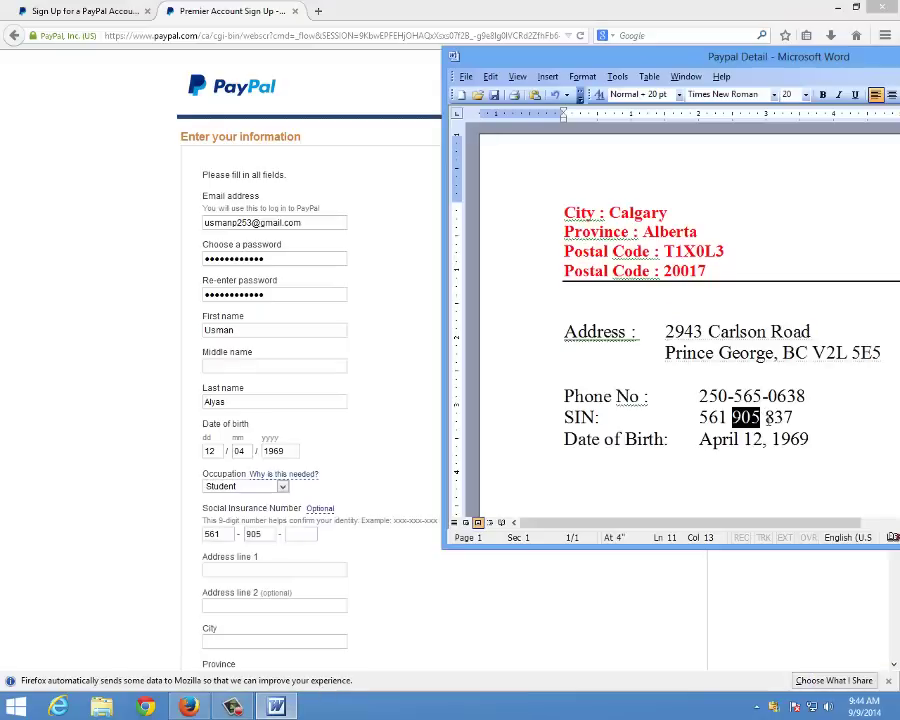
{"action": "left_click_drag", "start_coordinate": [766, 417], "coordinate": [793, 417]}
{"action": "right_click", "coordinate": [793, 418]}
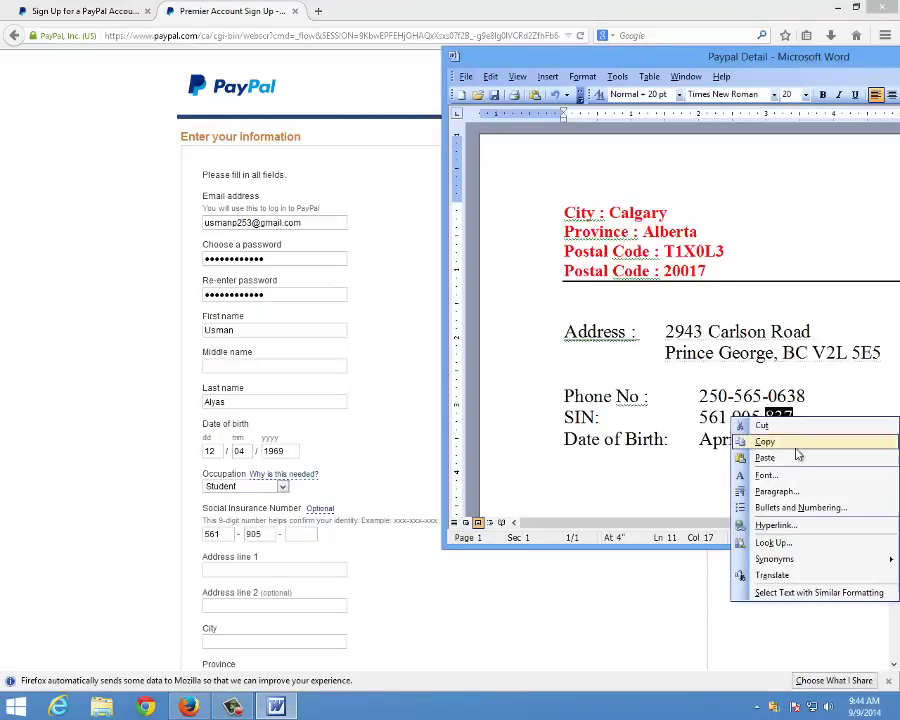
{"action": "left_click", "coordinate": [764, 441]}
{"action": "right_click", "coordinate": [305, 533]}
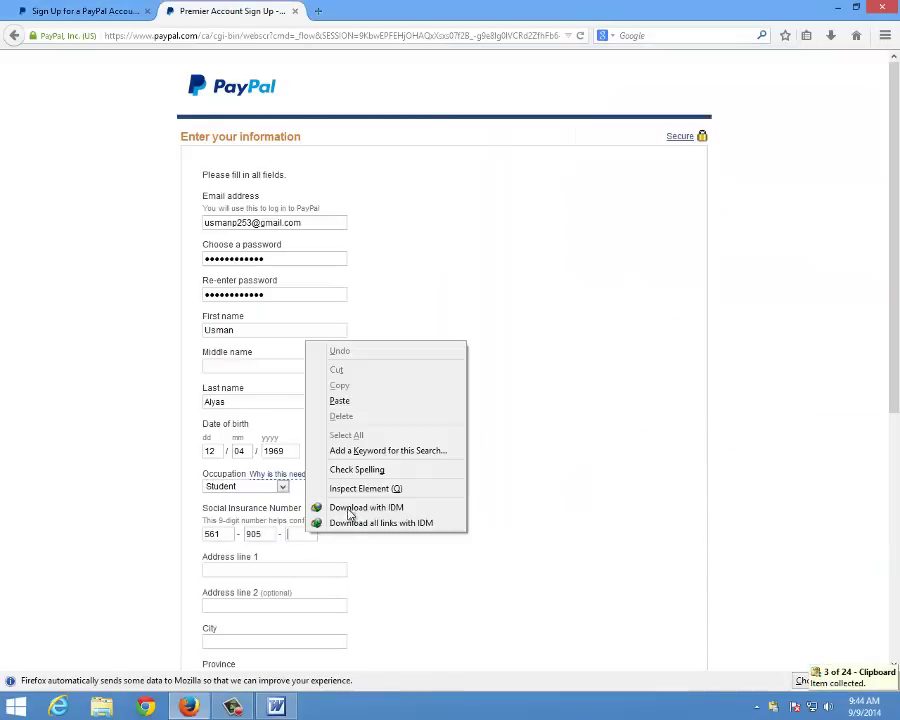
{"action": "left_click", "coordinate": [340, 401]}
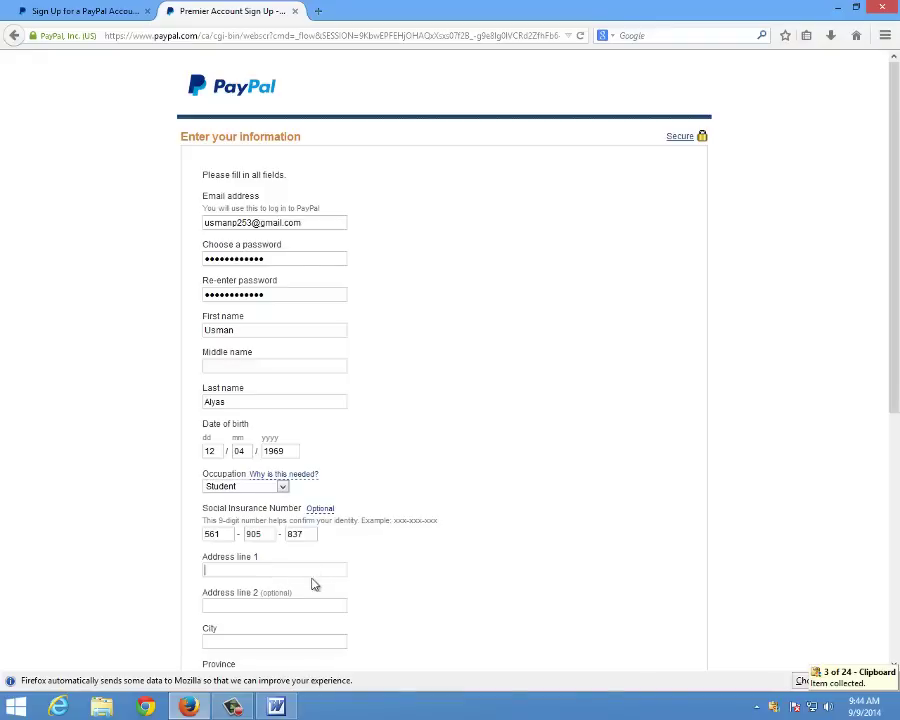
Copy the street address line from the Word notes for Address line 1
{"action": "left_click", "coordinate": [250, 567]}
{"action": "left_click", "coordinate": [276, 707]}
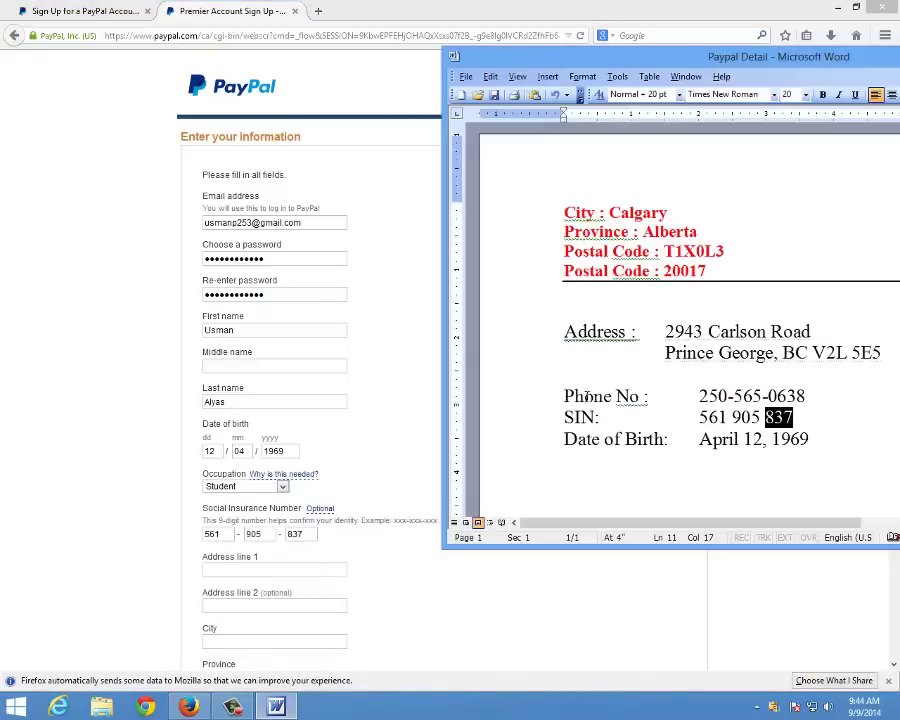
{"action": "left_click_drag", "start_coordinate": [665, 331], "coordinate": [803, 333]}
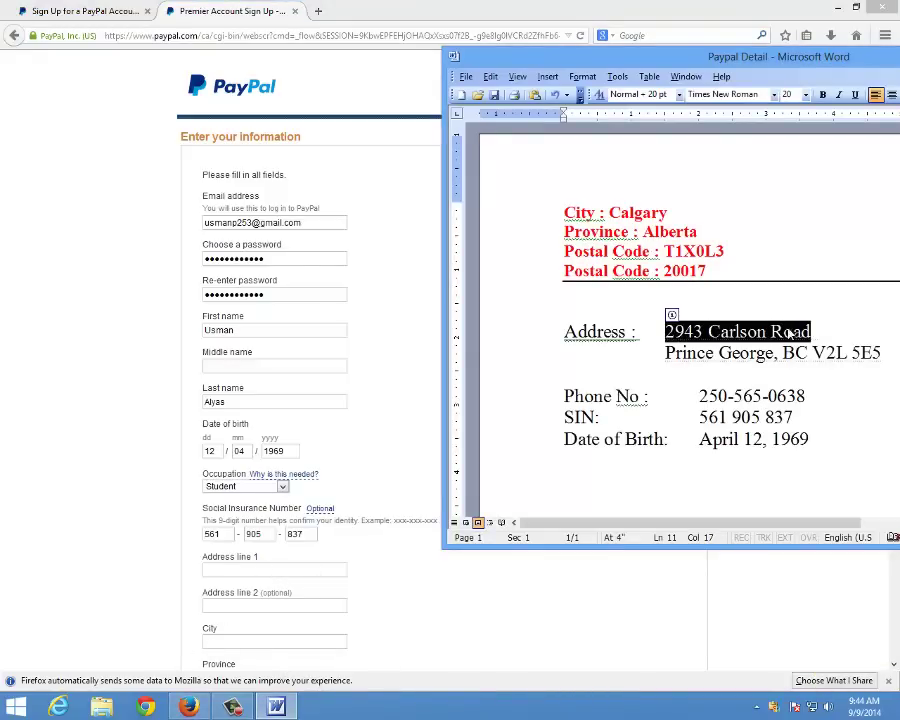
{"action": "right_click", "coordinate": [797, 340]}
{"action": "left_click", "coordinate": [738, 355]}
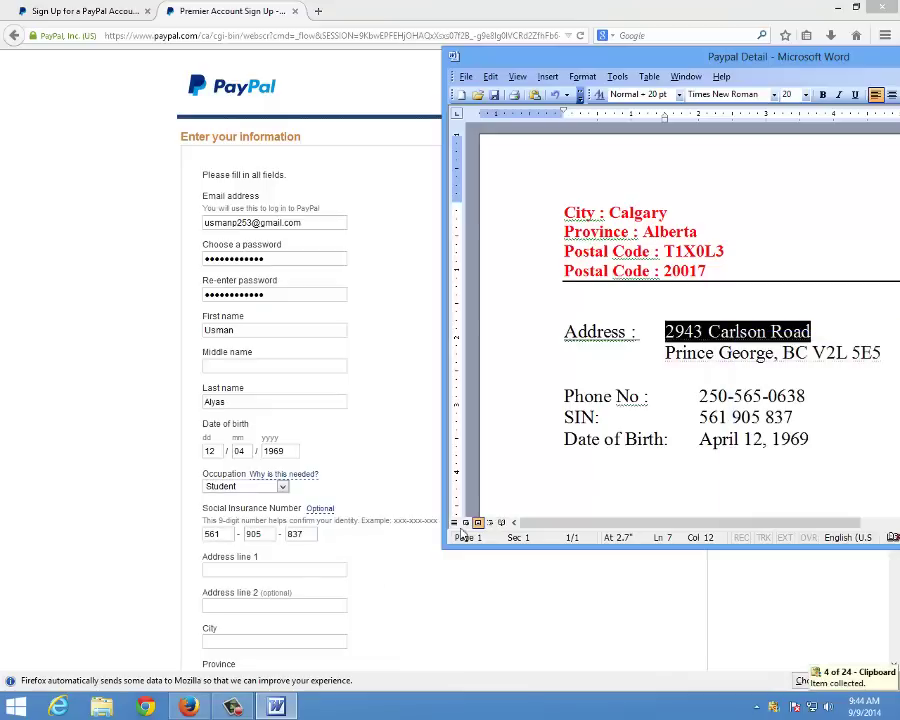
Paste the street address into Address line 1 and the copied second notes line into Address line 2
{"action": "left_click", "coordinate": [272, 571]}
{"action": "right_click", "coordinate": [273, 570]}
{"action": "left_click", "coordinate": [306, 436]}
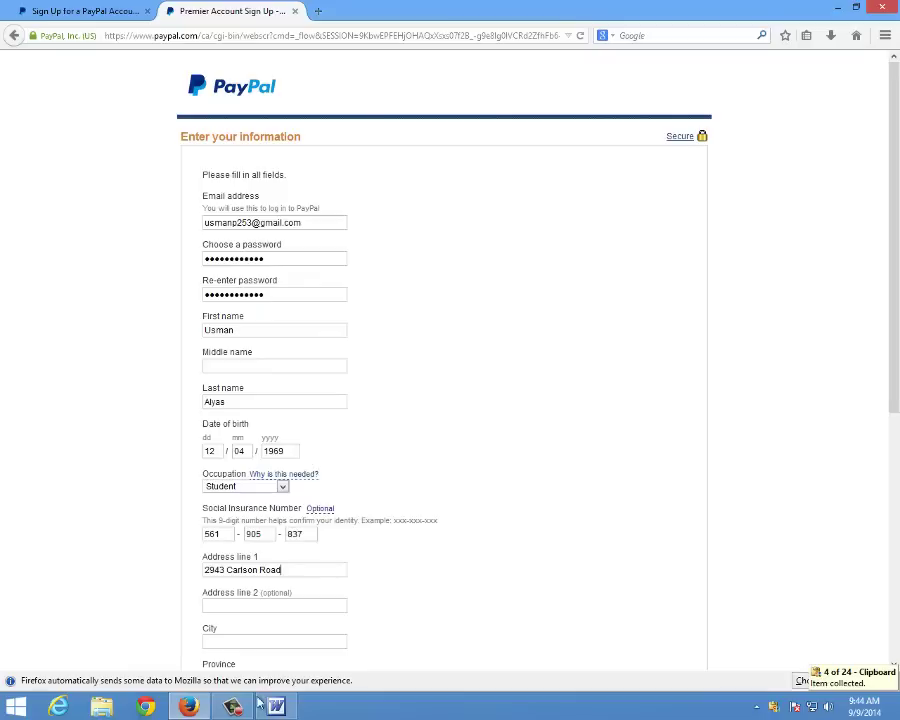
{"action": "left_click", "coordinate": [281, 707]}
{"action": "left_click_drag", "start_coordinate": [666, 353], "coordinate": [882, 354]}
{"action": "right_click", "coordinate": [843, 357]}
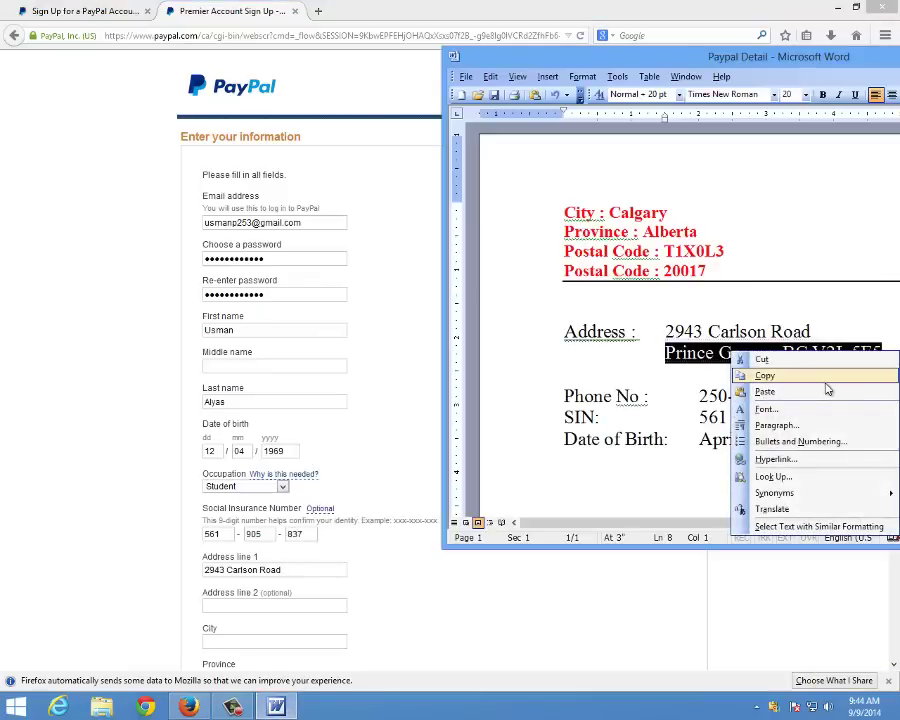
{"action": "left_click", "coordinate": [765, 374]}
{"action": "left_click", "coordinate": [272, 603]}
{"action": "right_click", "coordinate": [272, 603]}
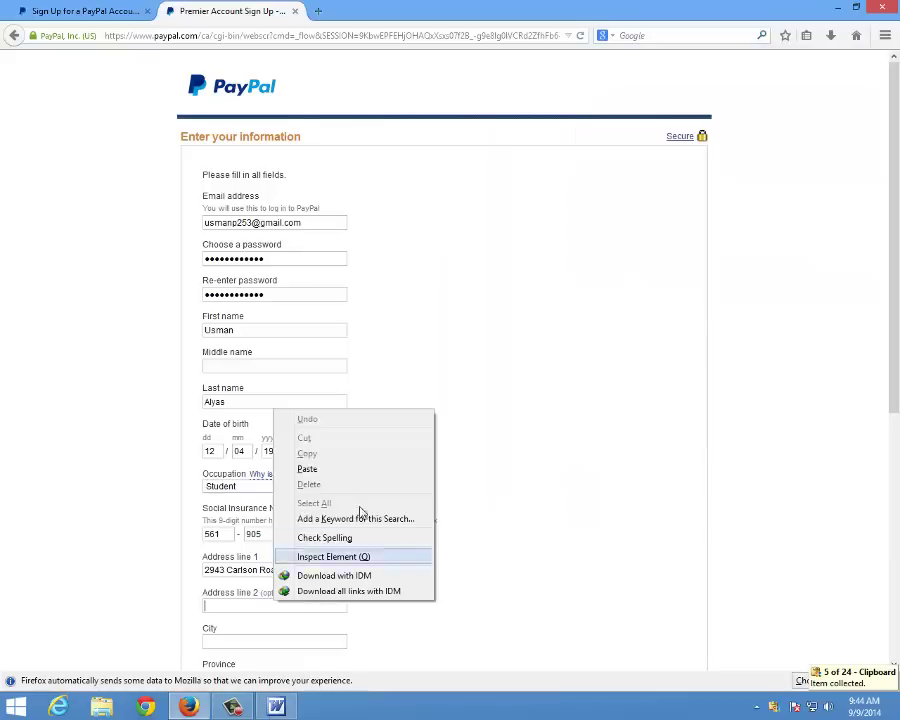
{"action": "left_click", "coordinate": [317, 467]}
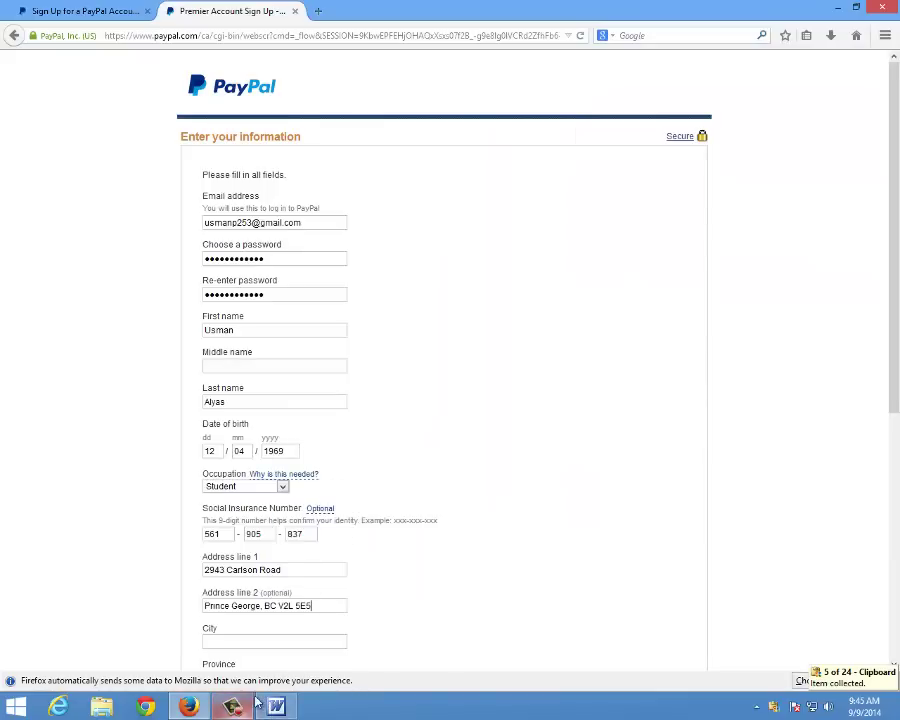
Fill the City field with the city from the notes and choose Alberta as province
{"action": "scroll", "coordinate": [256, 530], "scroll_direction": "down", "scroll_amount": 3}
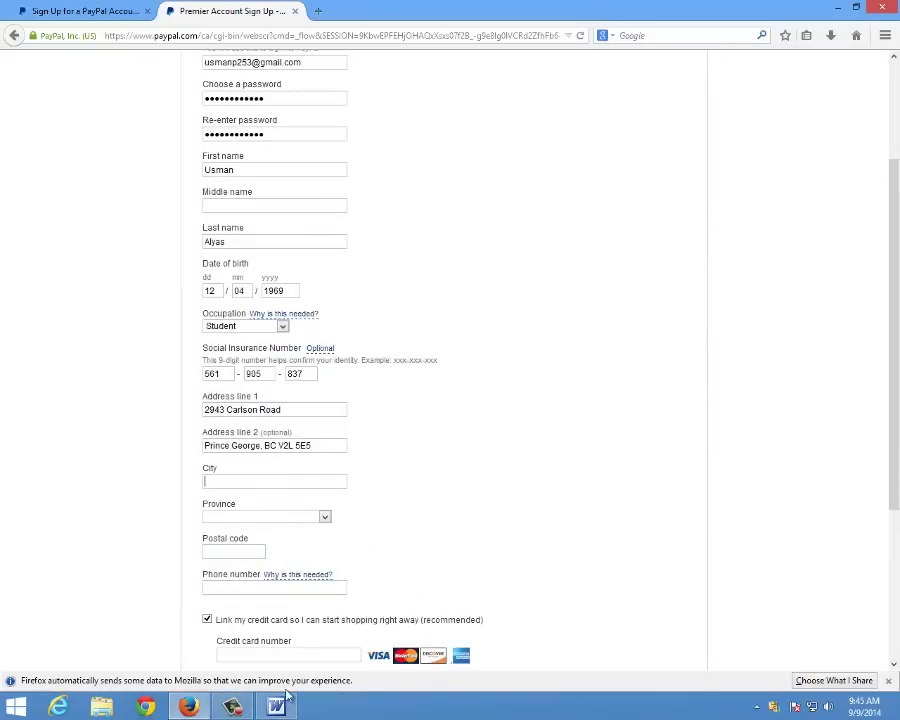
{"action": "left_click", "coordinate": [276, 707]}
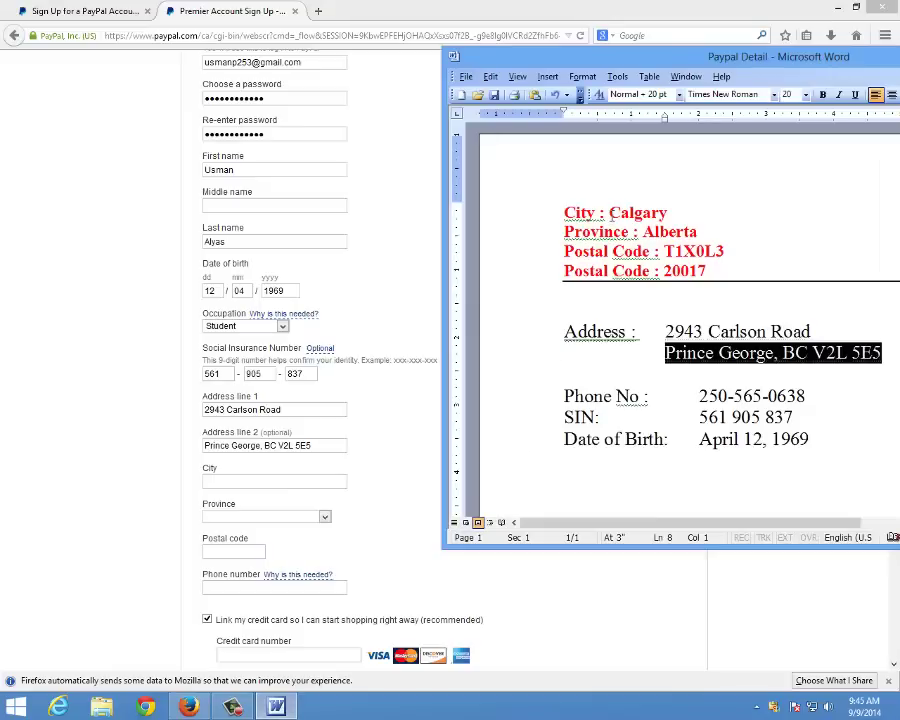
{"action": "left_click_drag", "start_coordinate": [609, 212], "coordinate": [666, 213]}
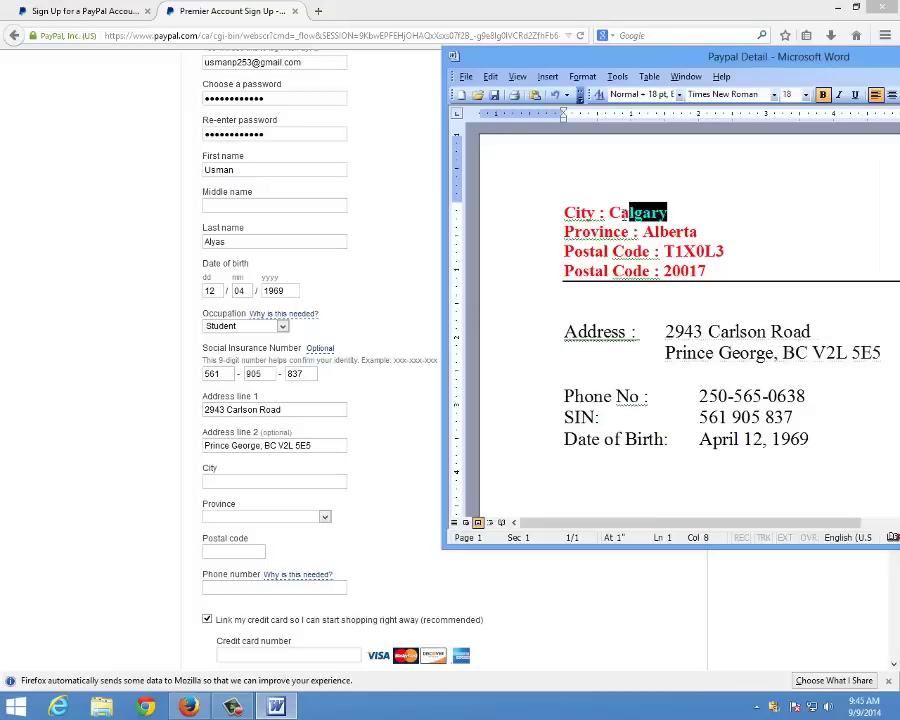
{"action": "right_click", "coordinate": [638, 213]}
{"action": "left_click", "coordinate": [665, 239]}
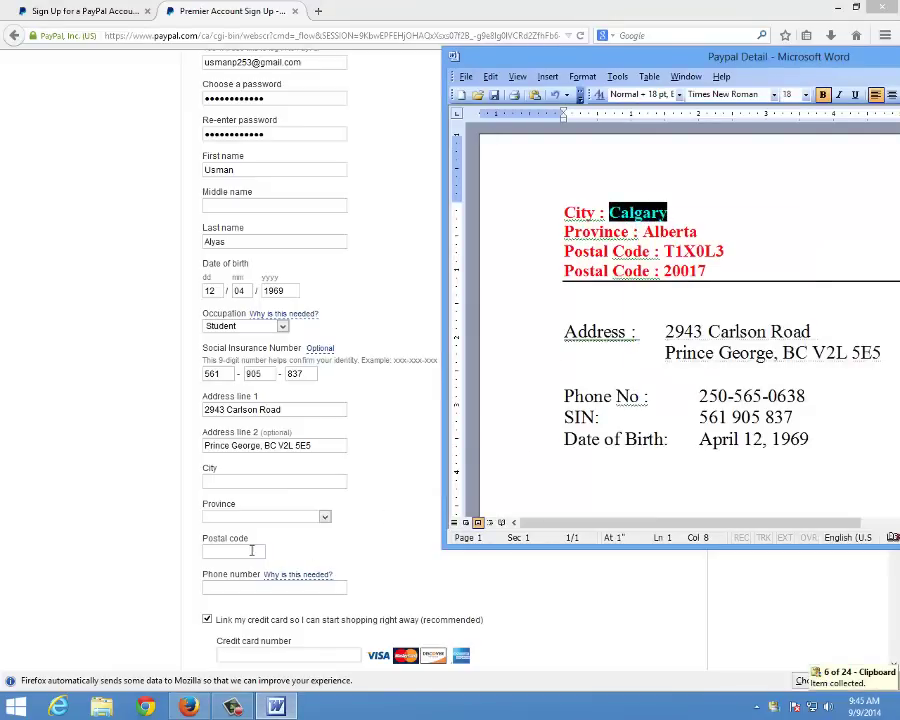
{"action": "right_click", "coordinate": [256, 481]}
{"action": "left_click", "coordinate": [287, 538]}
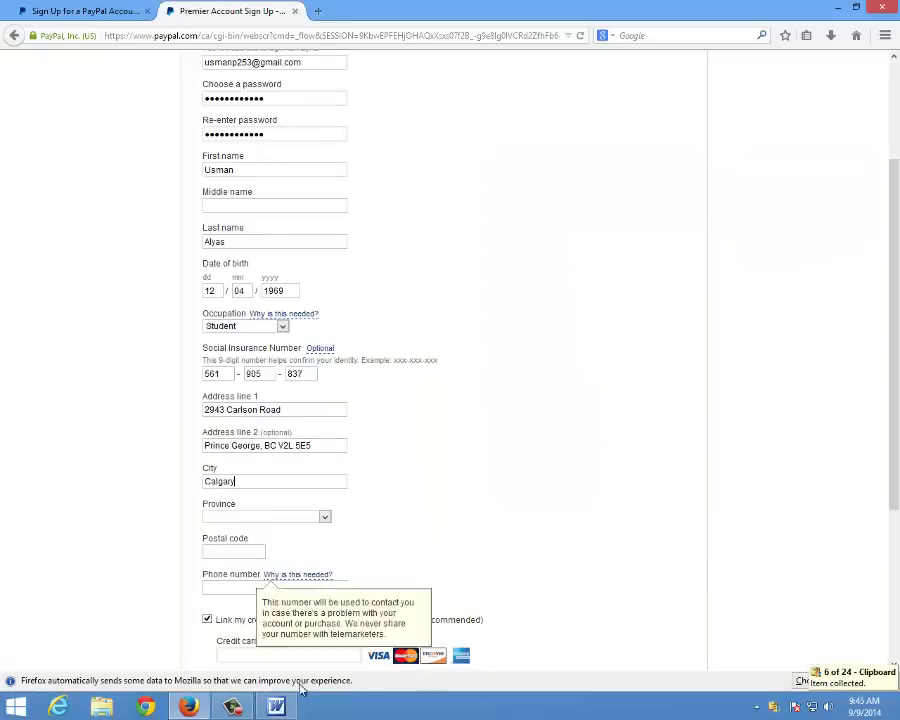
{"action": "left_click", "coordinate": [325, 517]}
{"action": "left_click", "coordinate": [287, 540]}
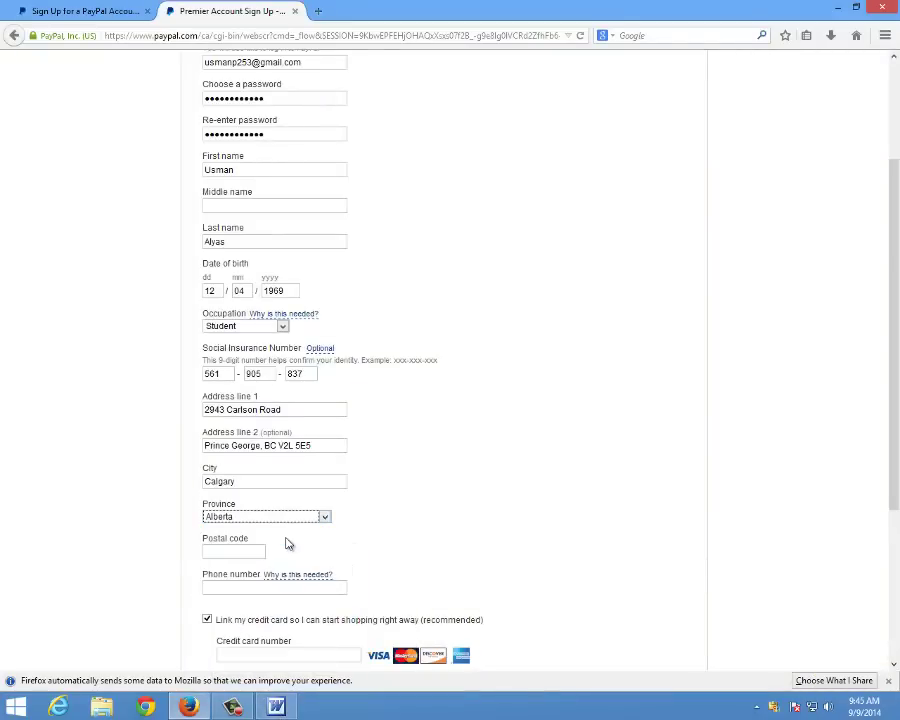
Copy the postal code from the Word notes into the postal code field
{"action": "left_click", "coordinate": [276, 707]}
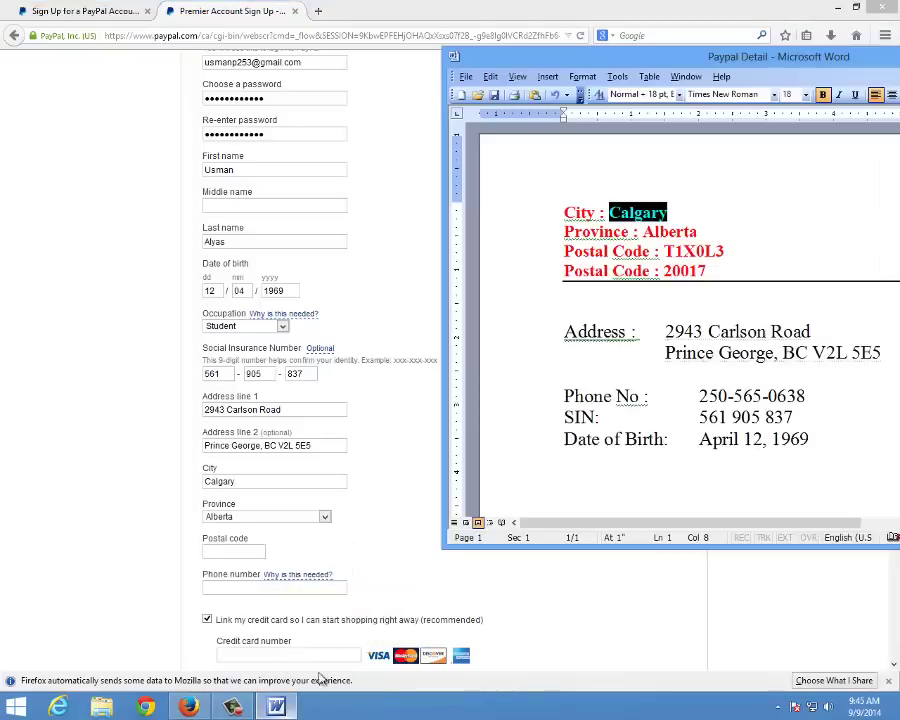
{"action": "left_click_drag", "start_coordinate": [665, 251], "coordinate": [722, 251]}
{"action": "right_click", "coordinate": [706, 252]}
{"action": "left_click", "coordinate": [737, 277]}
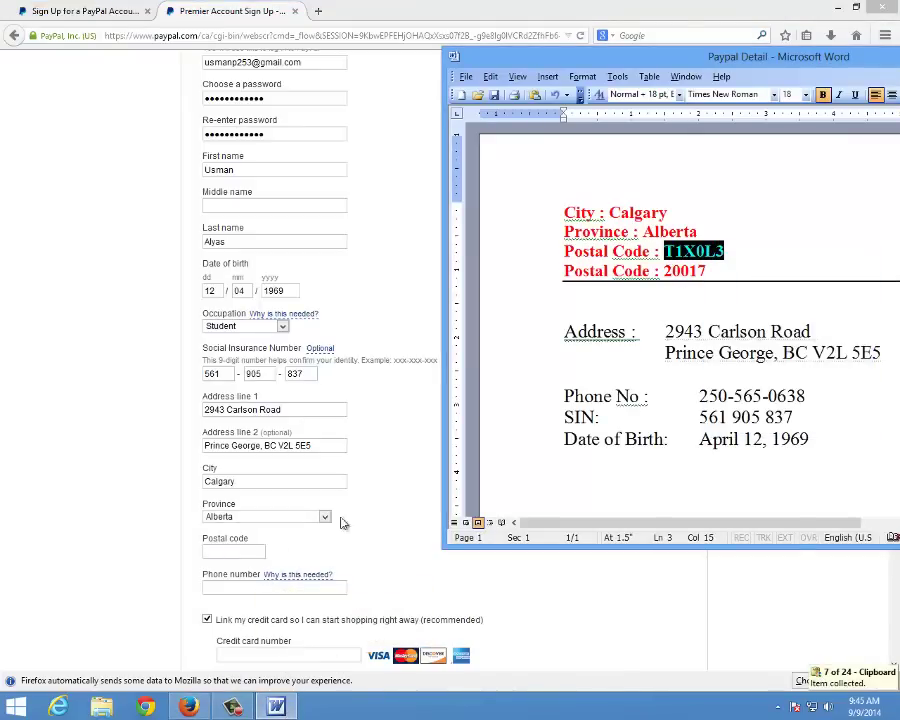
{"action": "left_click", "coordinate": [234, 549]}
{"action": "right_click", "coordinate": [236, 550]}
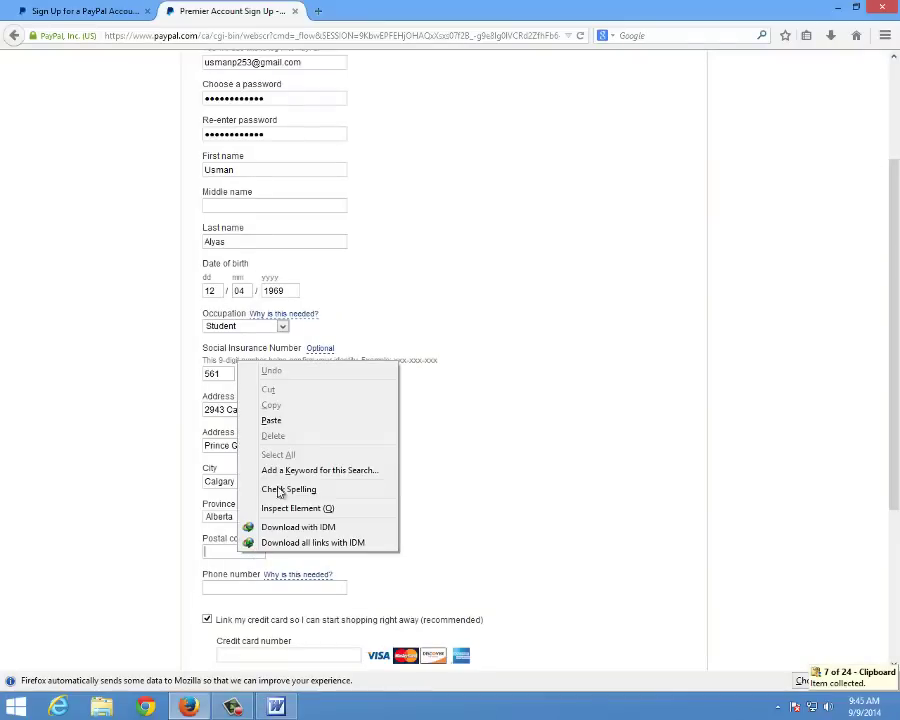
{"action": "left_click", "coordinate": [271, 420]}
{"action": "mouse_move", "coordinate": [267, 594]}
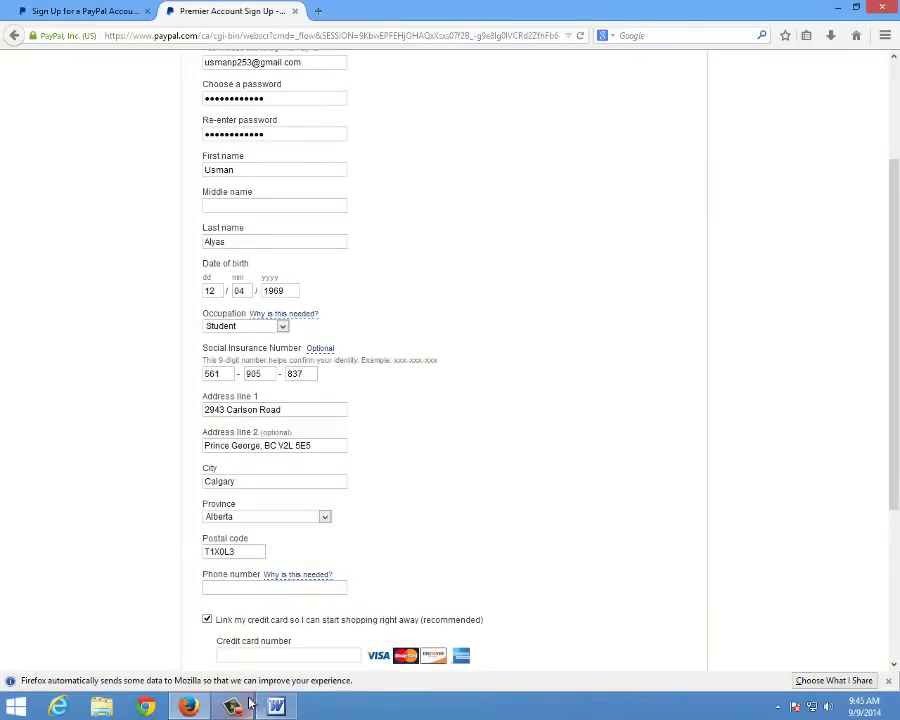
Copy the phone number from the Word notes into the phone number field
{"action": "left_click", "coordinate": [277, 707]}
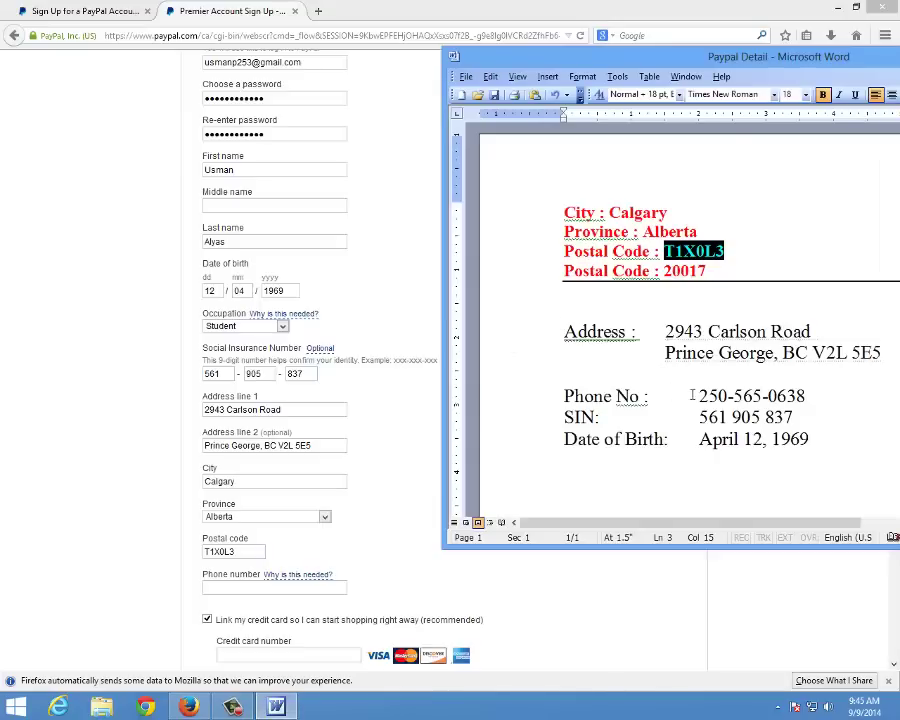
{"action": "left_click_drag", "start_coordinate": [700, 397], "coordinate": [805, 398]}
{"action": "right_click", "coordinate": [733, 398]}
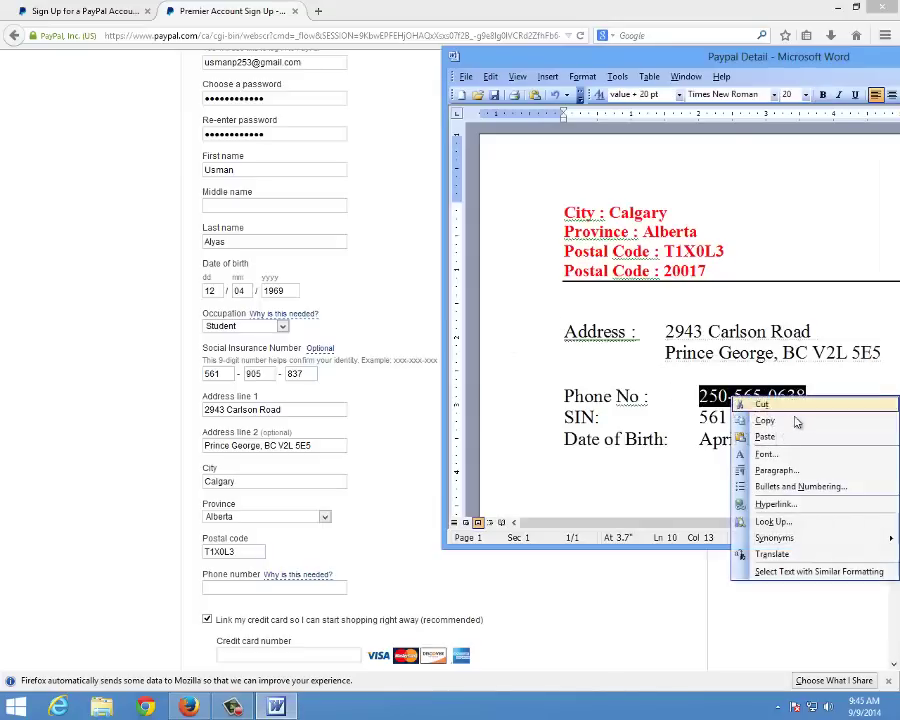
{"action": "left_click", "coordinate": [785, 421]}
{"action": "right_click", "coordinate": [257, 589]}
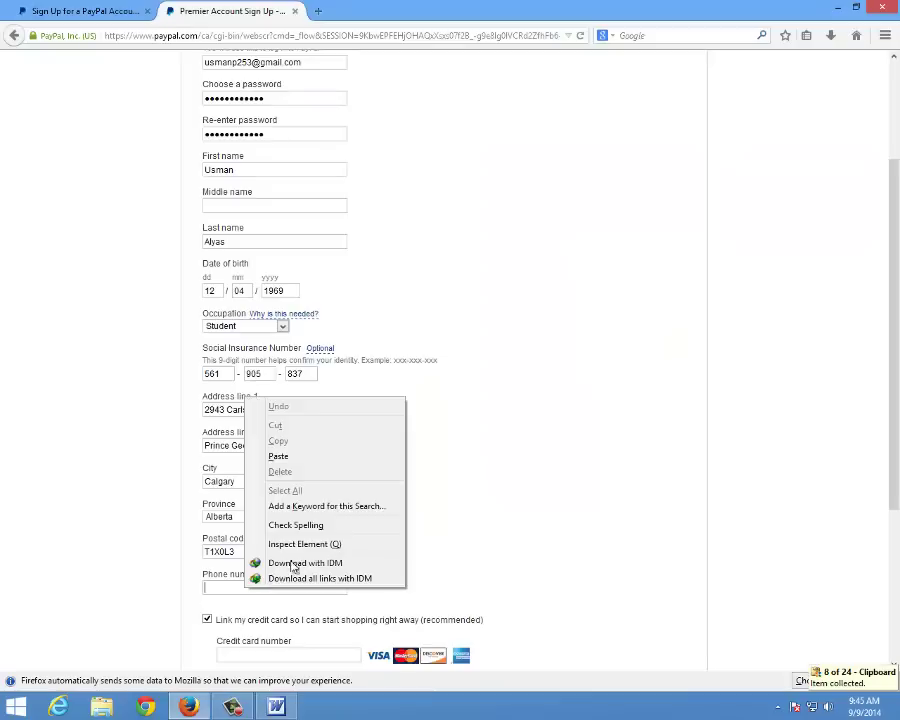
{"action": "left_click", "coordinate": [346, 456]}
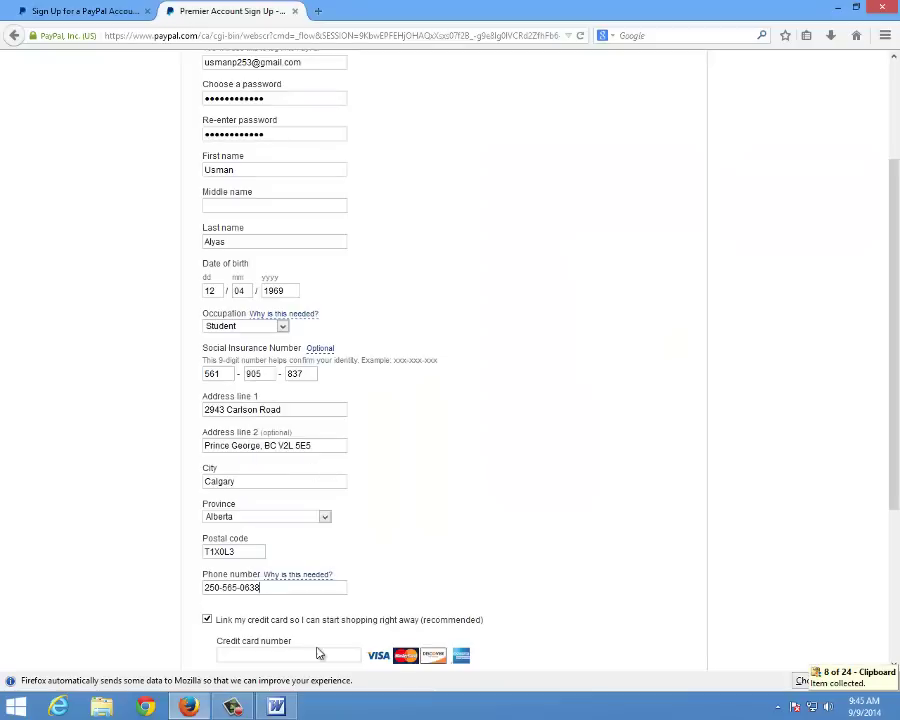
Uncheck 'Link my credit card' and submit the form with Agree and Create Account
{"action": "scroll", "coordinate": [216, 652], "scroll_direction": "down", "scroll_amount": 2}
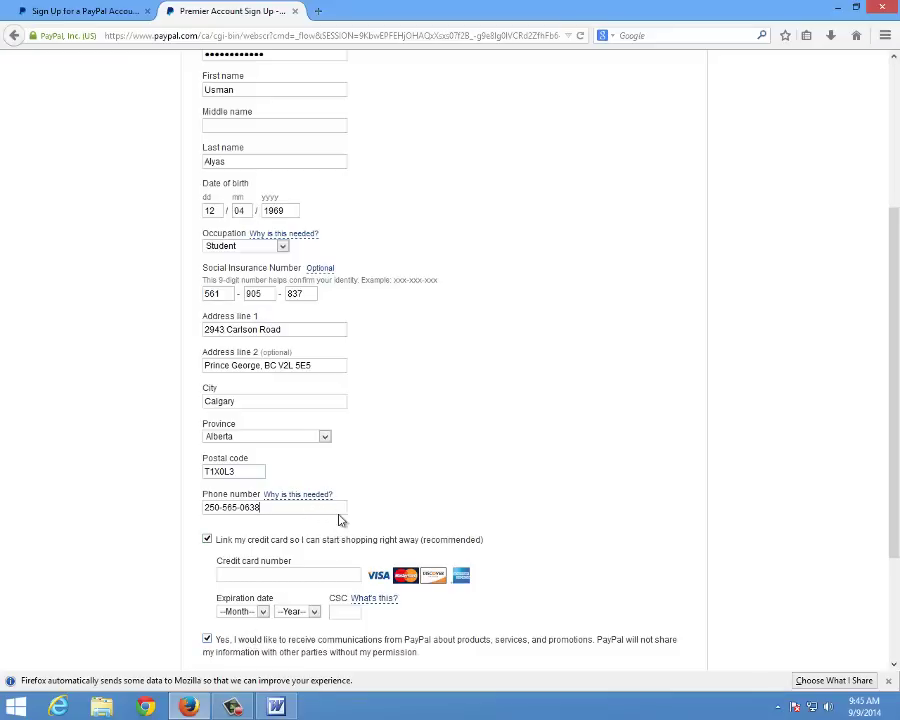
{"action": "scroll", "coordinate": [472, 519], "scroll_direction": "down", "scroll_amount": 4}
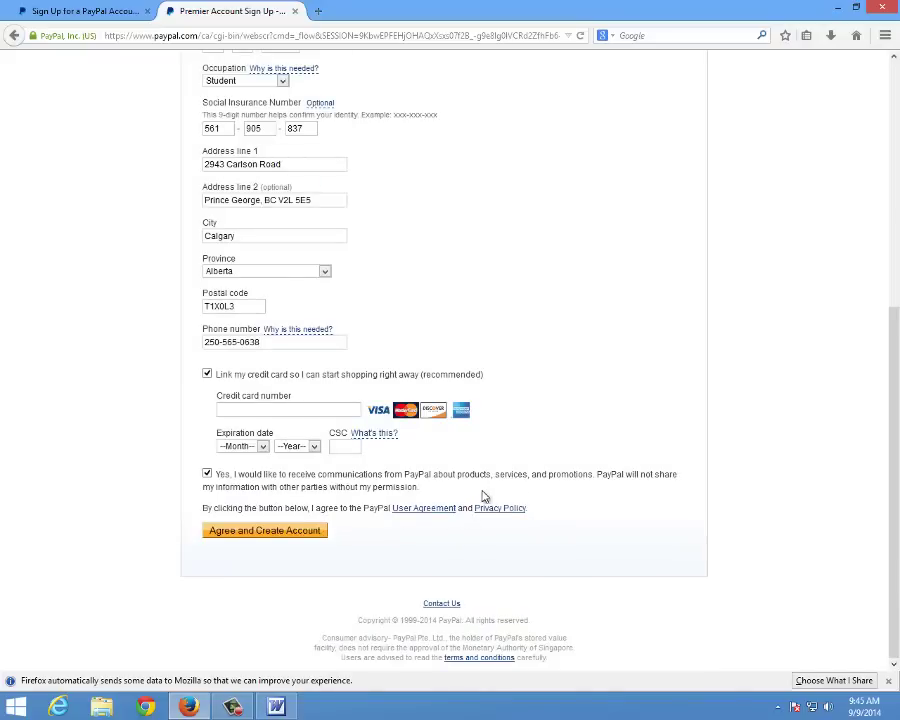
{"action": "left_click", "coordinate": [207, 375]}
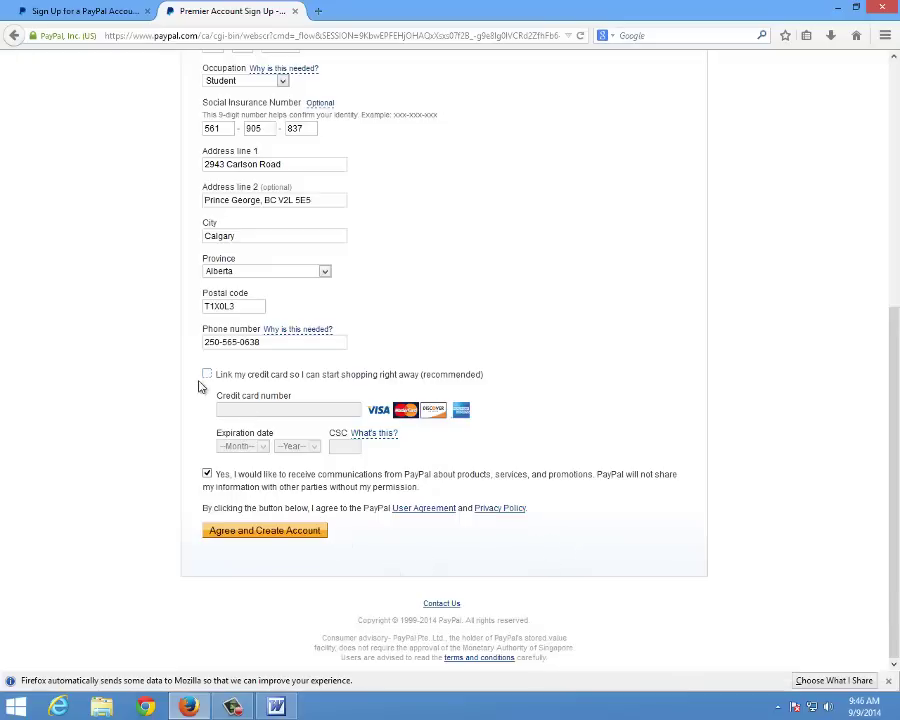
{"action": "left_click", "coordinate": [252, 537]}
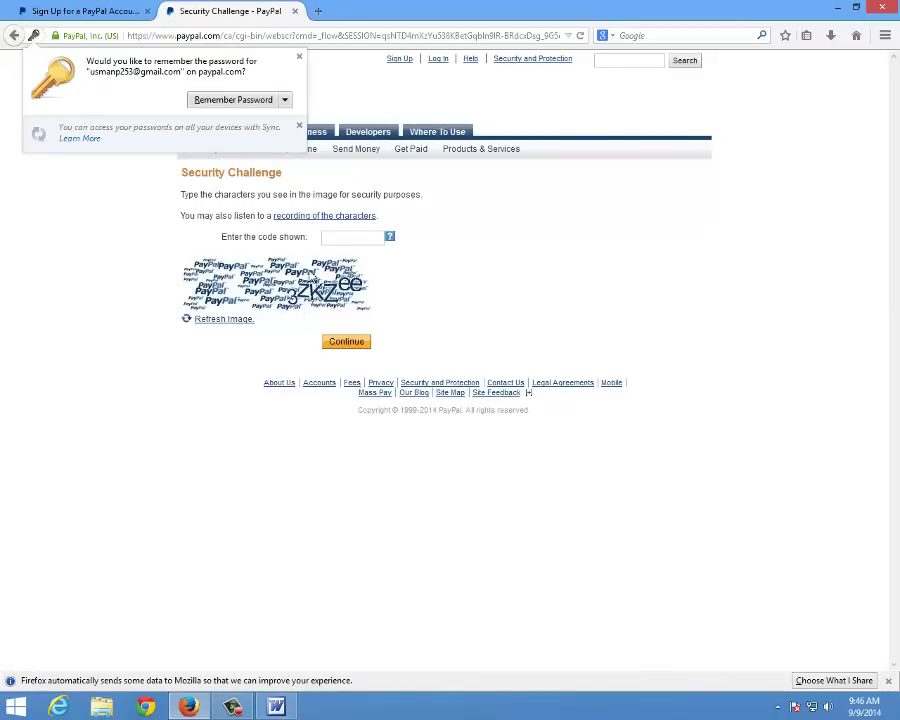
Type the captcha code into 'Enter the code shown' and submit it with Continue
{"action": "left_click", "coordinate": [340, 238]}
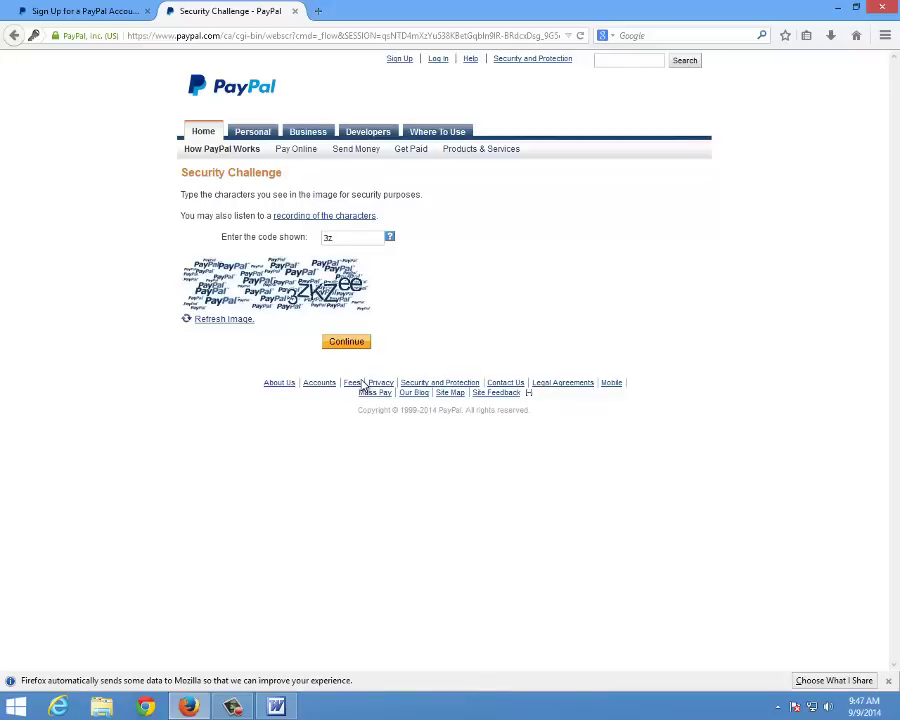
{"action": "type", "text": "KZee"}
{"action": "left_click", "coordinate": [345, 343]}
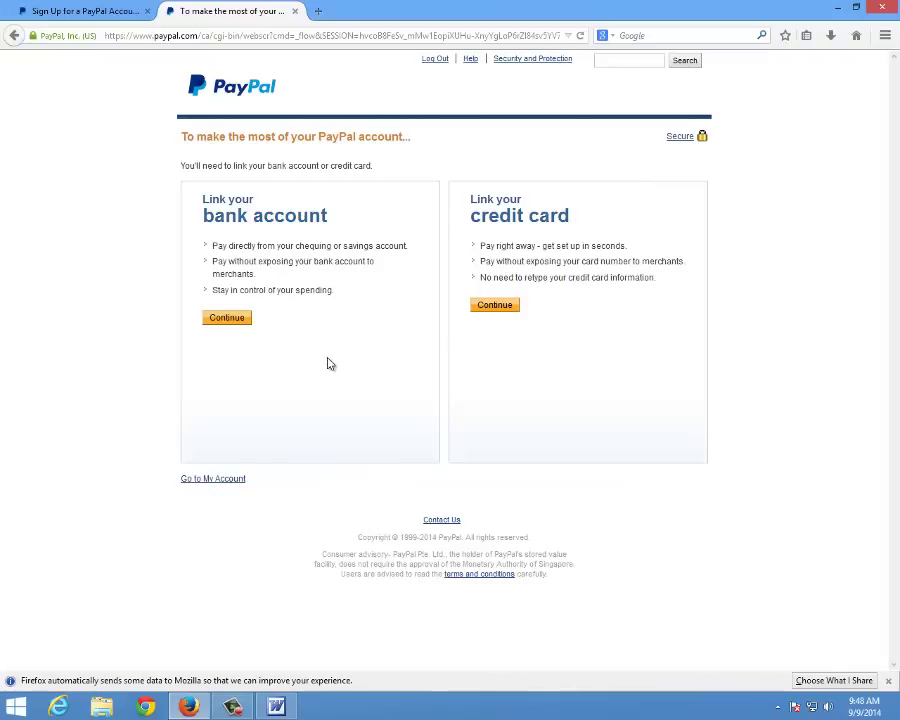
Open My Account, hide the currency list, view transaction History, then return to Overview
{"action": "left_click", "coordinate": [214, 480]}
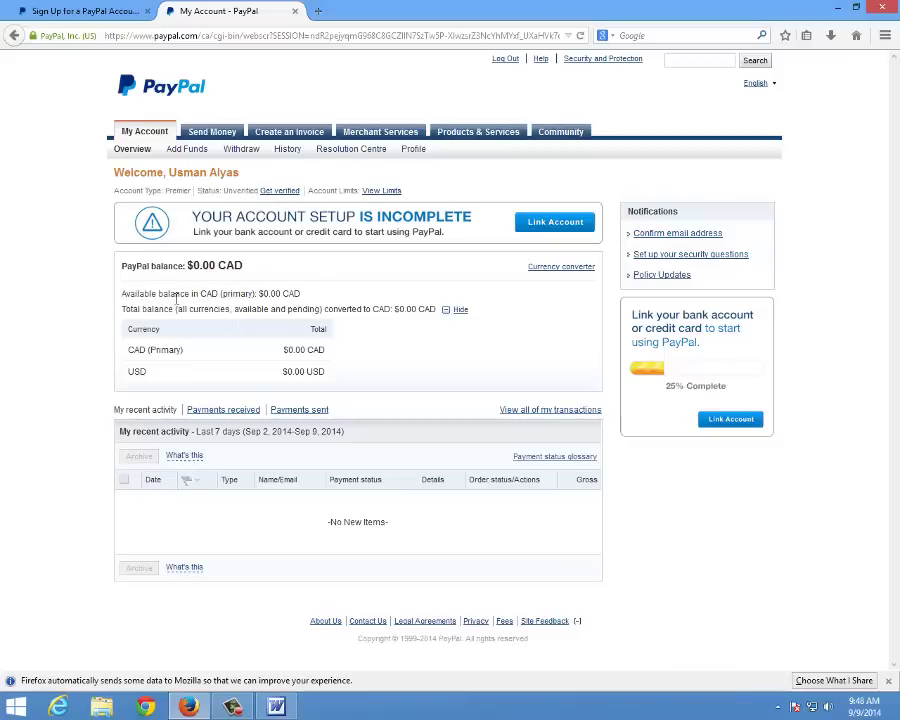
{"action": "left_click", "coordinate": [457, 311]}
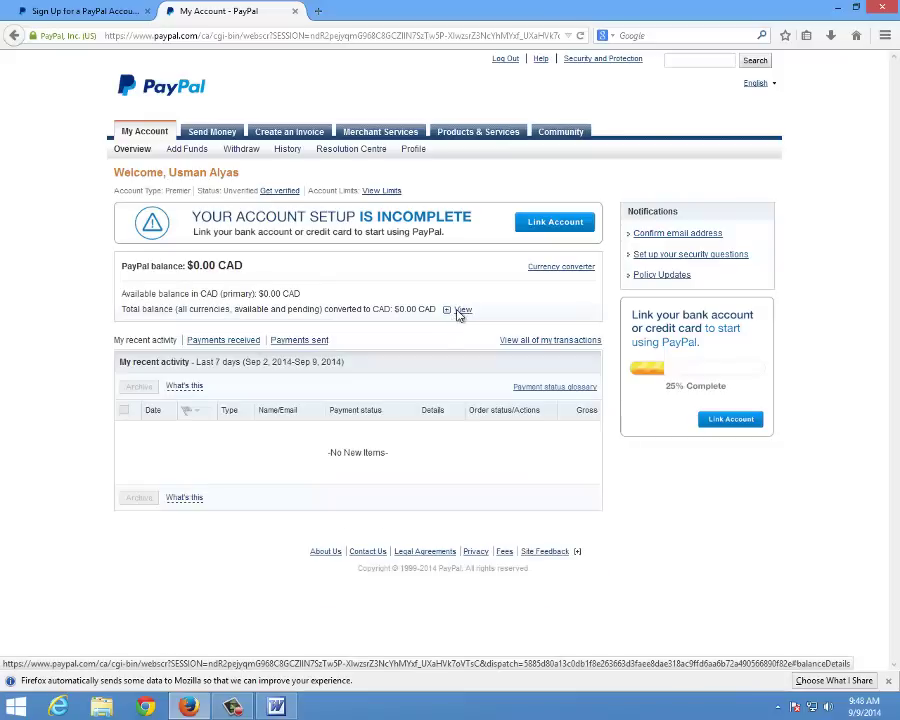
{"action": "left_click", "coordinate": [535, 344]}
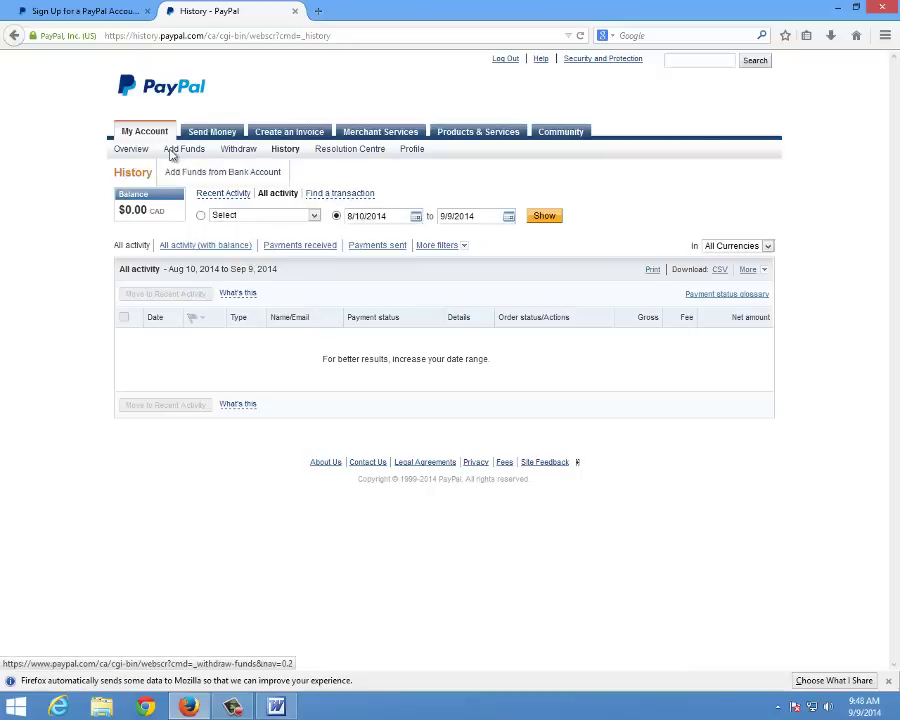
{"action": "left_click", "coordinate": [142, 155]}
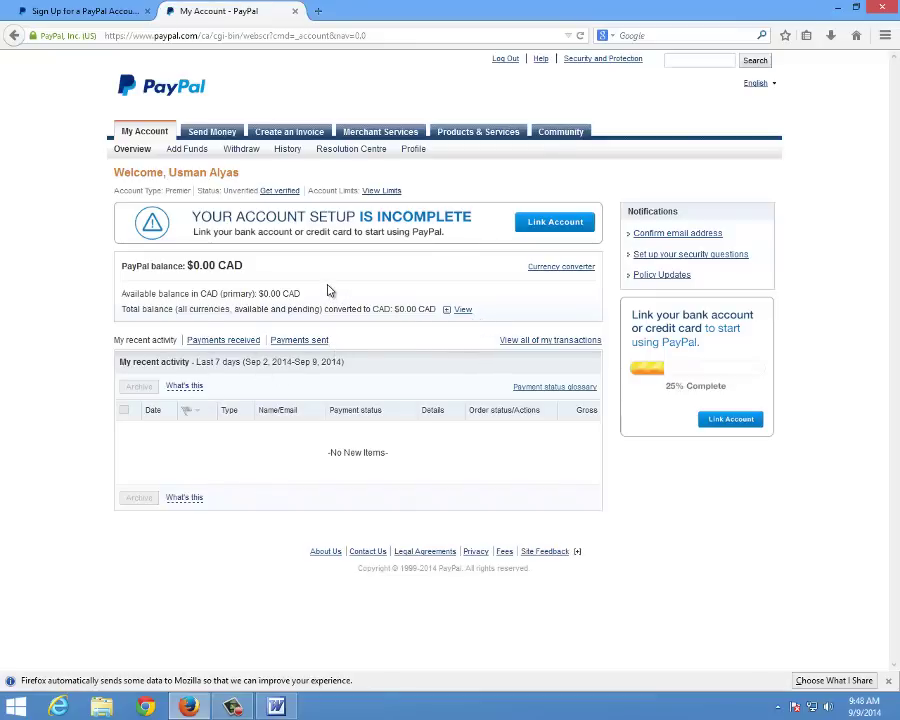
{"action": "left_click", "coordinate": [205, 697]}
{"action": "left_click", "coordinate": [190, 704]}
Make U.S. Dollar the primary currency in the currency manager, then return to Overview
{"action": "left_click", "coordinate": [549, 270]}
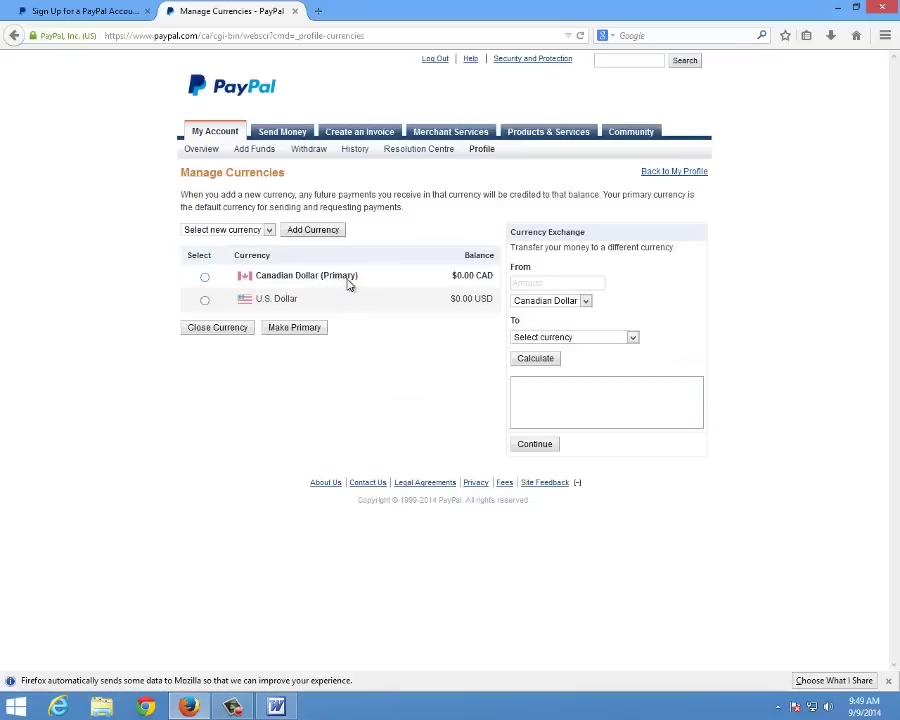
{"action": "left_click", "coordinate": [205, 302]}
{"action": "left_click", "coordinate": [296, 328]}
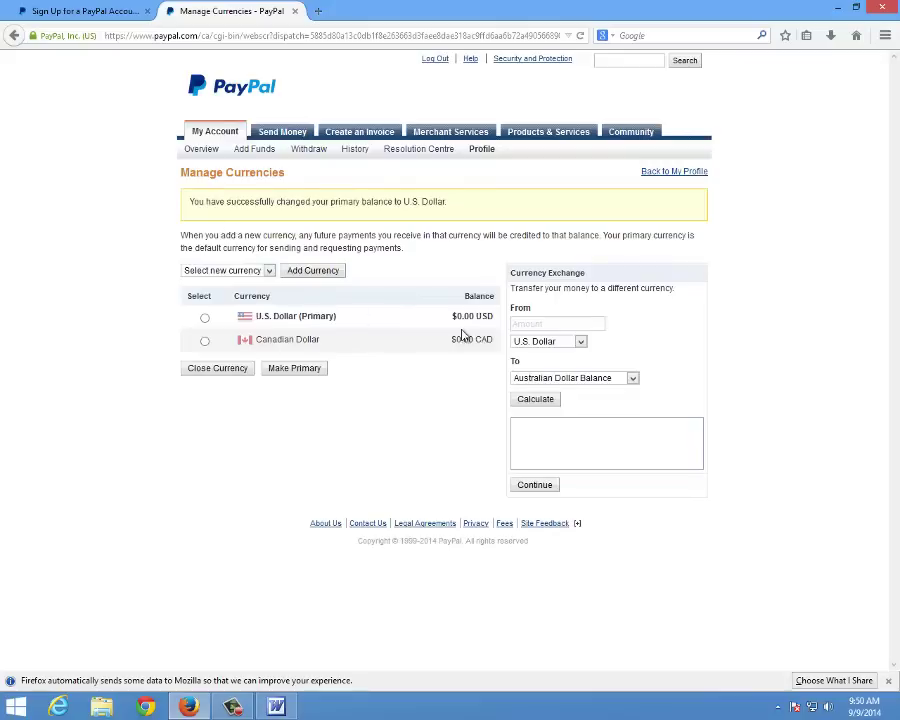
{"action": "left_click", "coordinate": [204, 341]}
{"action": "left_click", "coordinate": [201, 149]}
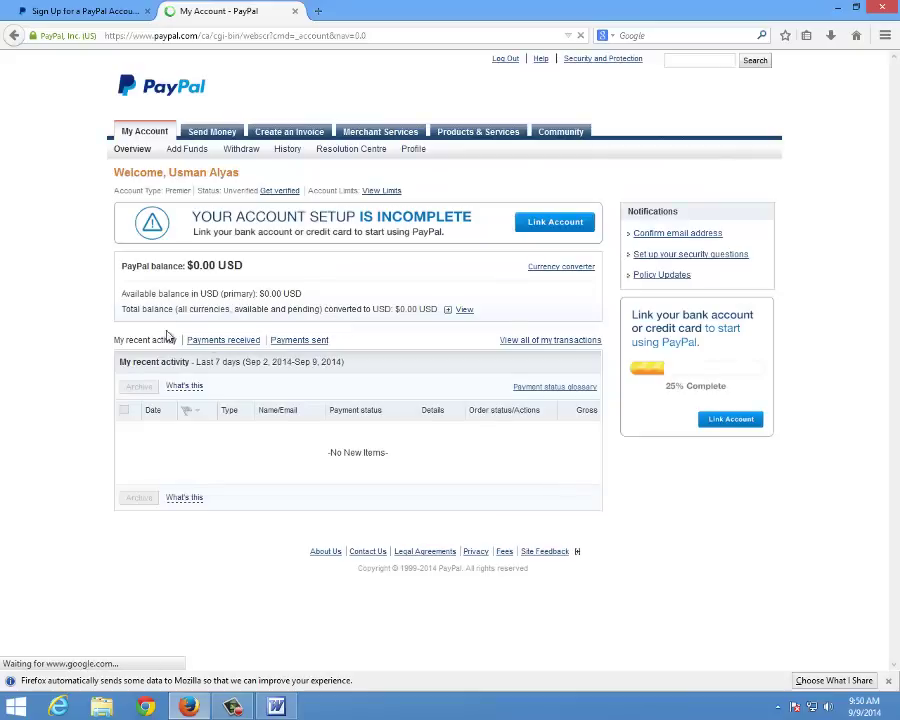
Close the Canadian Dollar balance in the currency manager and return to Overview
{"action": "left_click", "coordinate": [570, 268]}
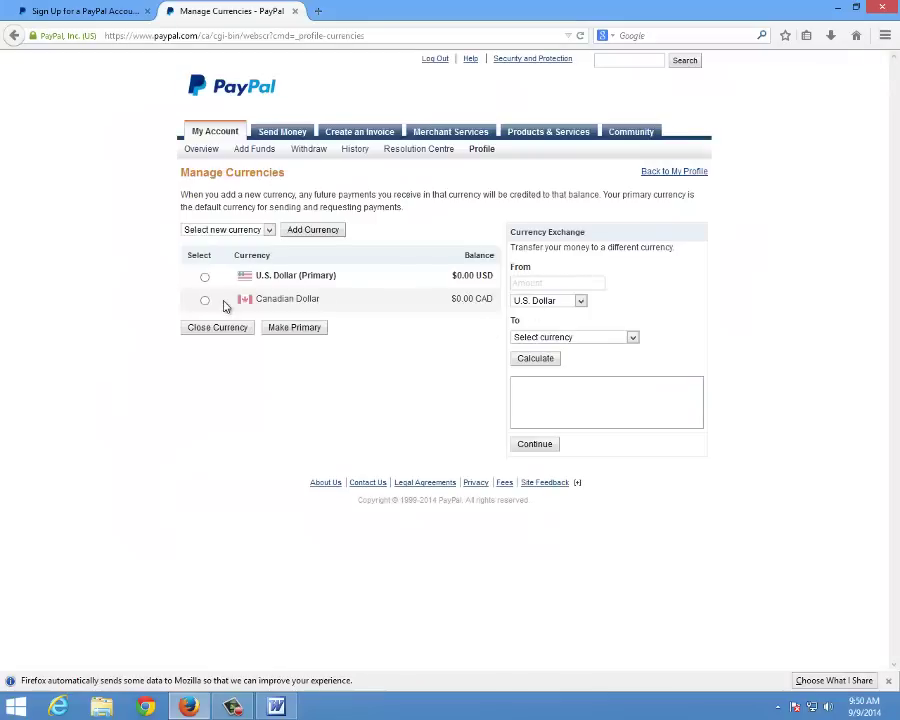
{"action": "left_click", "coordinate": [205, 302]}
{"action": "left_click", "coordinate": [226, 336]}
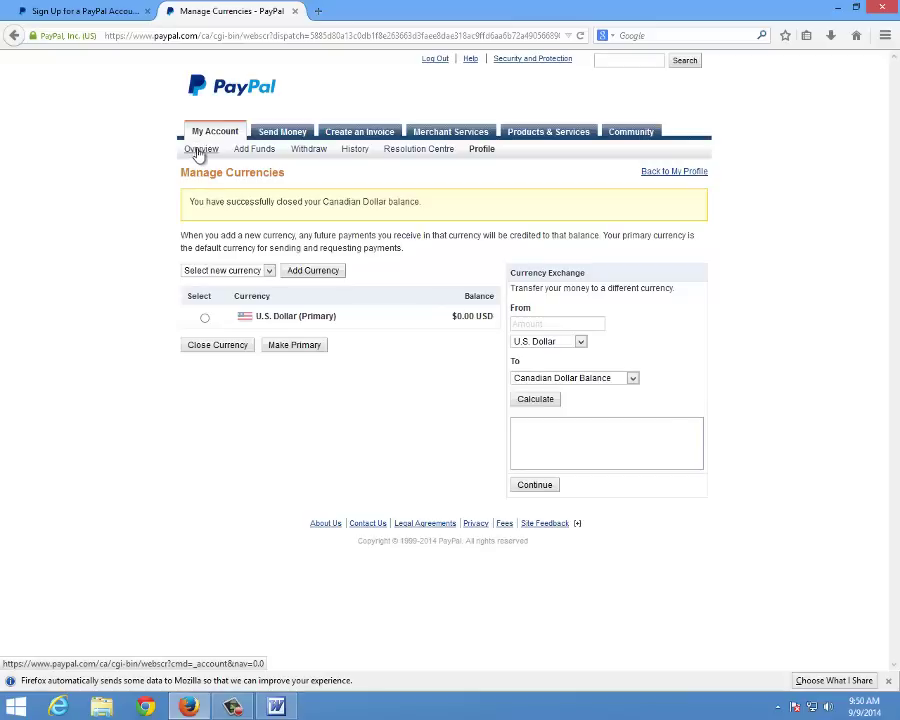
{"action": "left_click", "coordinate": [199, 152]}
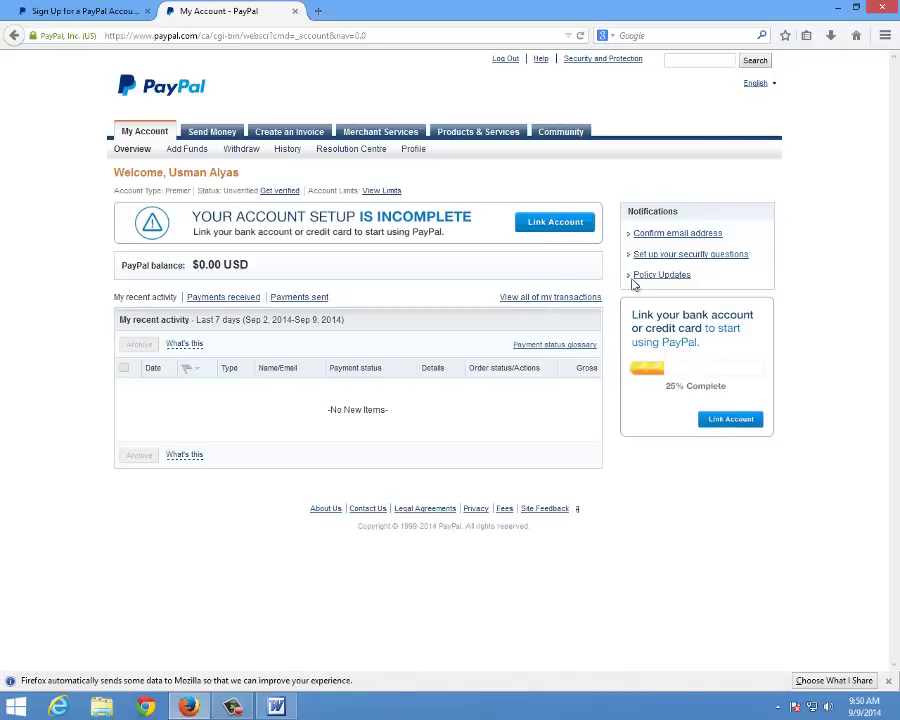
Load gmail.com in a new Firefox tab
{"action": "left_click", "coordinate": [118, 15]}
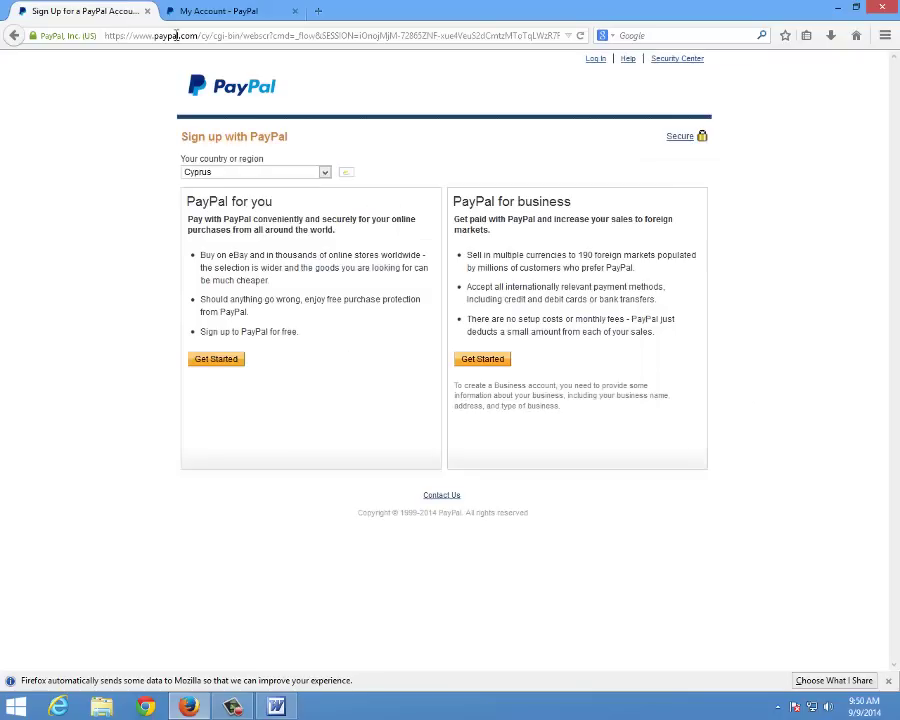
{"action": "left_click", "coordinate": [130, 35]}
{"action": "left_click", "coordinate": [318, 11]}
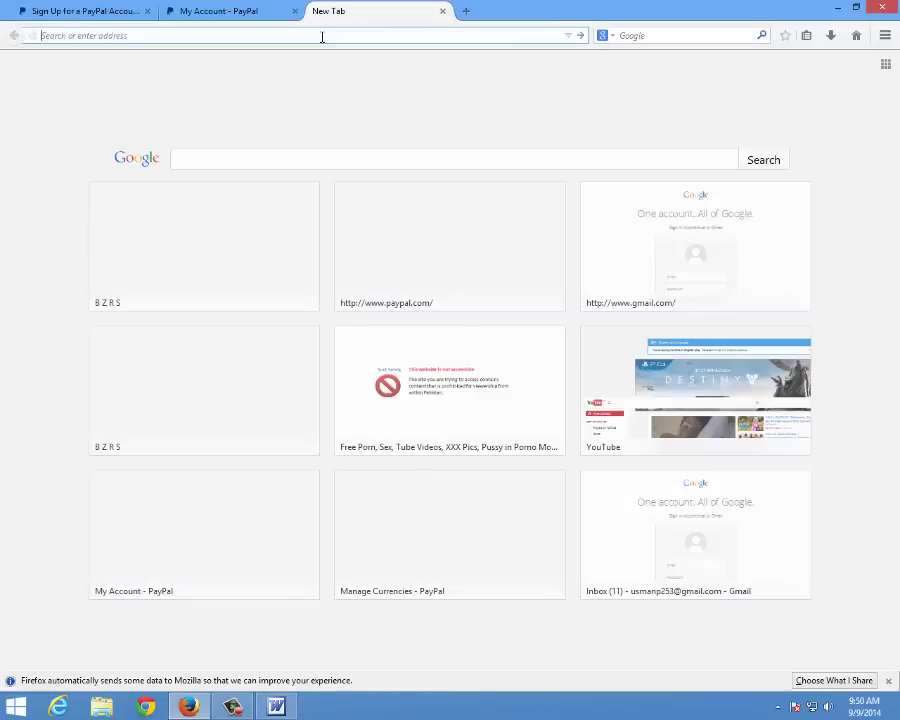
{"action": "type", "text": "gmail"}
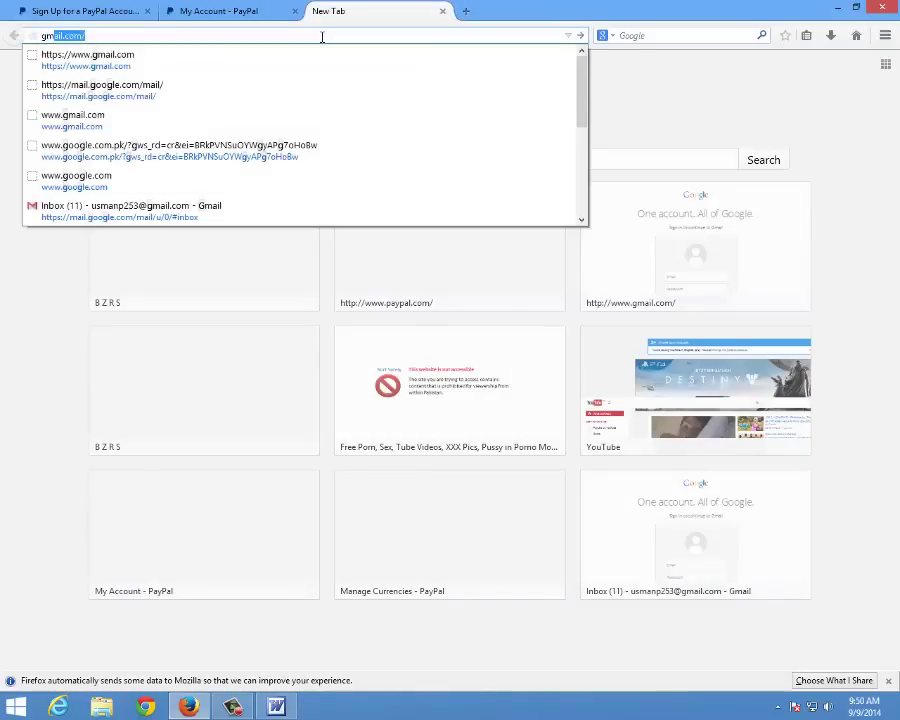
{"action": "key", "text": "Escape"}
{"action": "key", "text": "Return"}
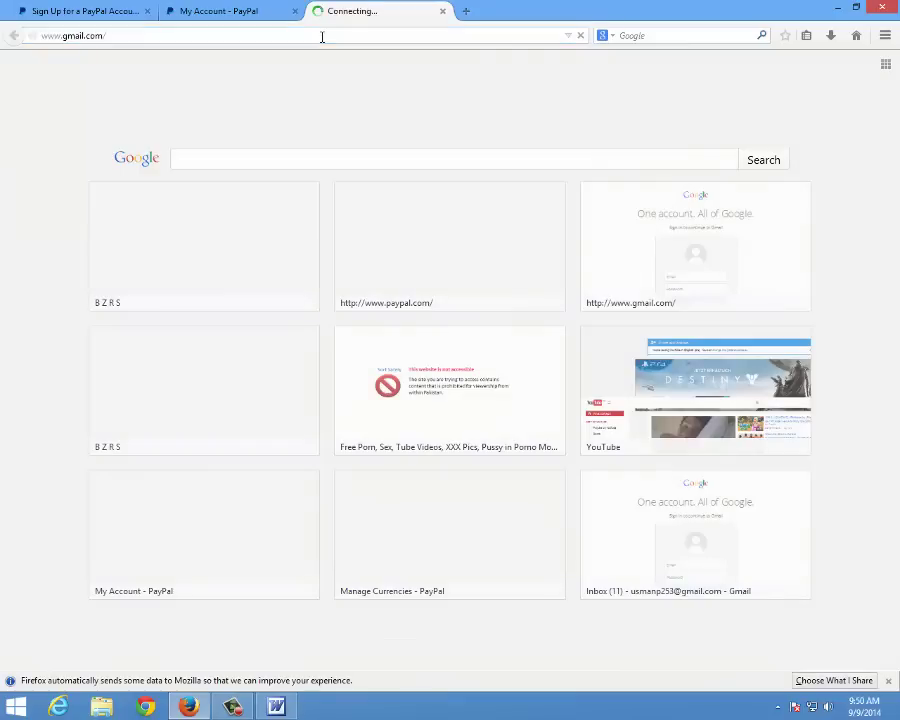
Close the old PayPal tab, open the 'Welcome to PayPal' email and follow its Link Now button
{"action": "left_click", "coordinate": [148, 12]}
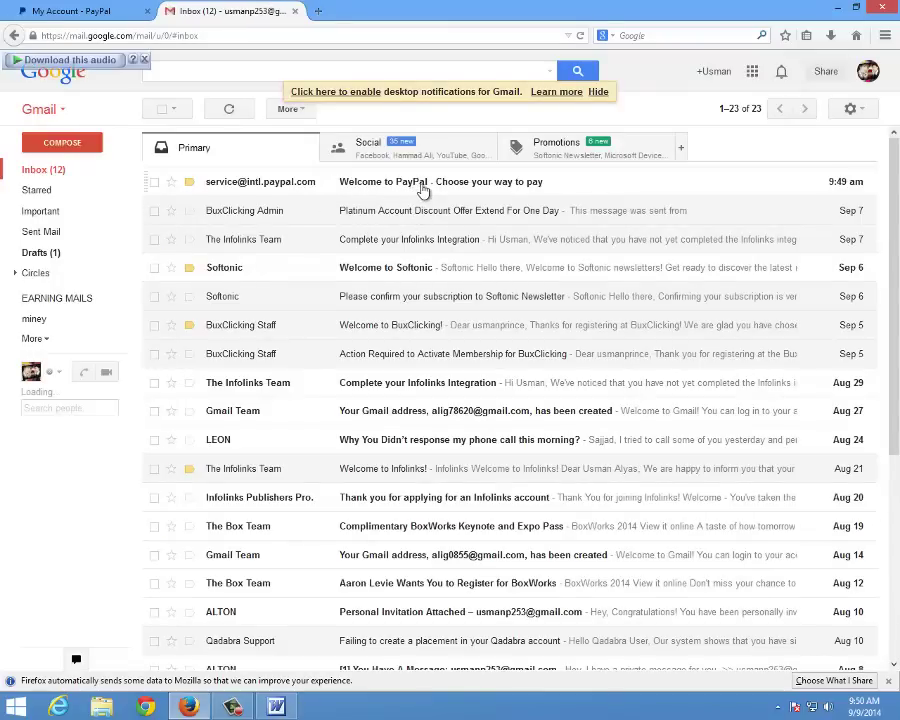
{"action": "left_click", "coordinate": [438, 184]}
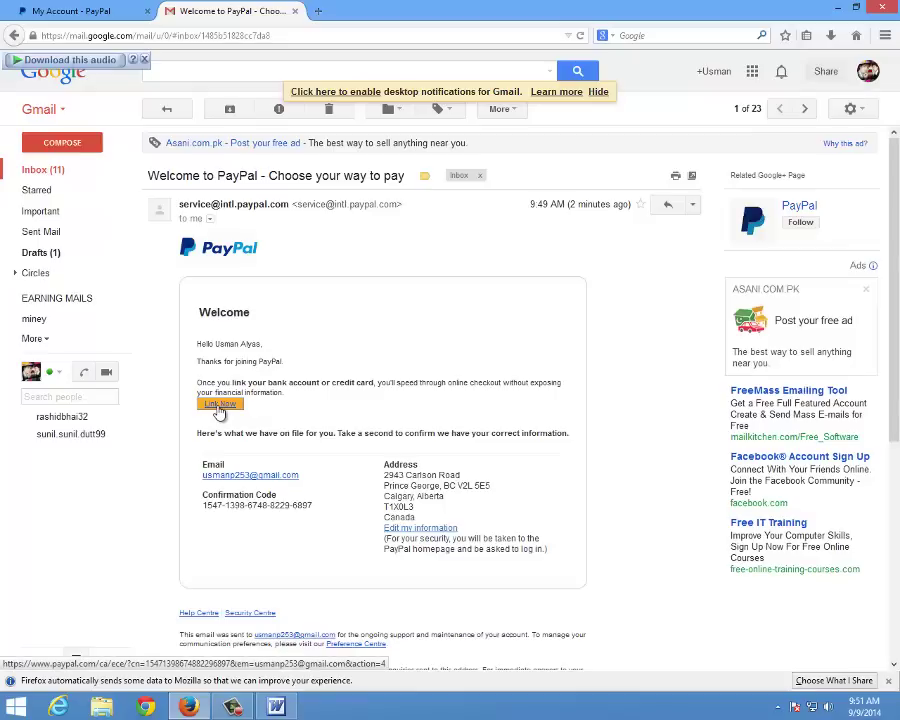
{"action": "left_click", "coordinate": [222, 405]}
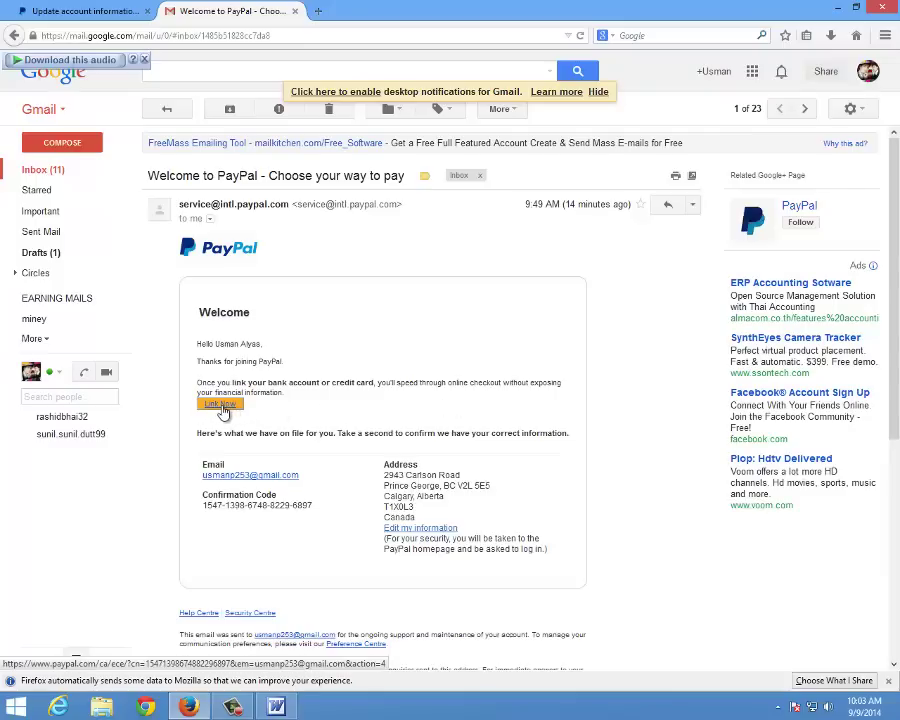
Follow the email's PayPal link, log in to confirm the email address, and close the older tab
{"action": "left_click", "coordinate": [222, 405]}
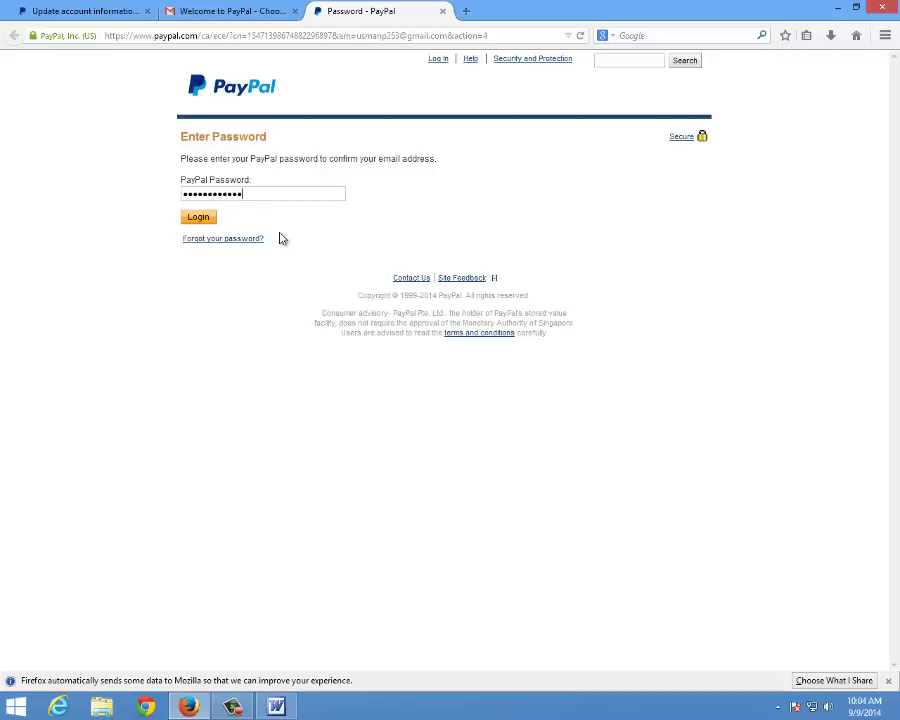
{"action": "left_click", "coordinate": [208, 220]}
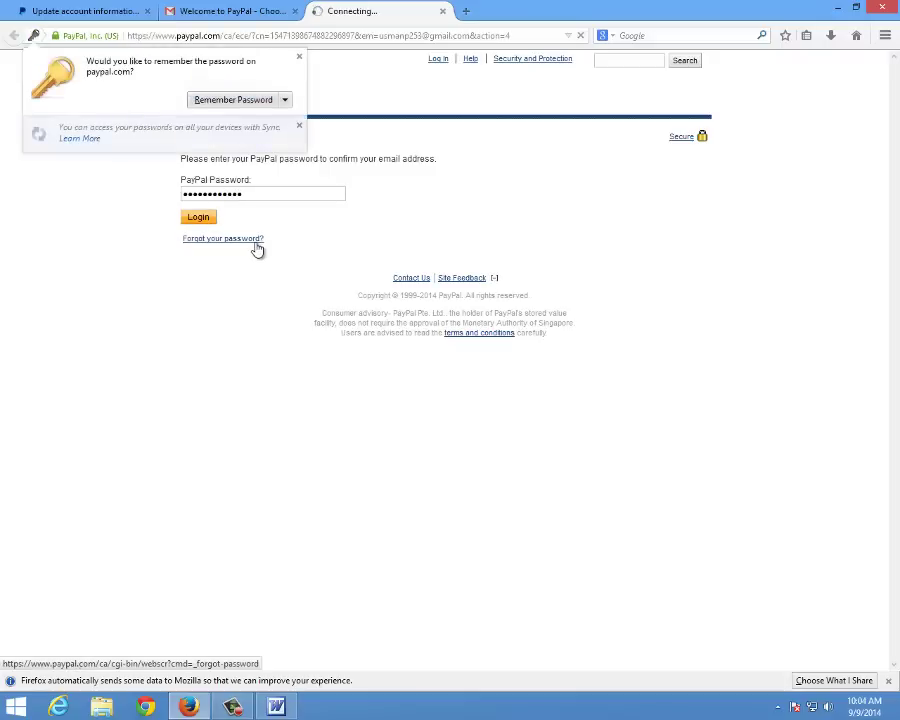
{"action": "left_click", "coordinate": [147, 11]}
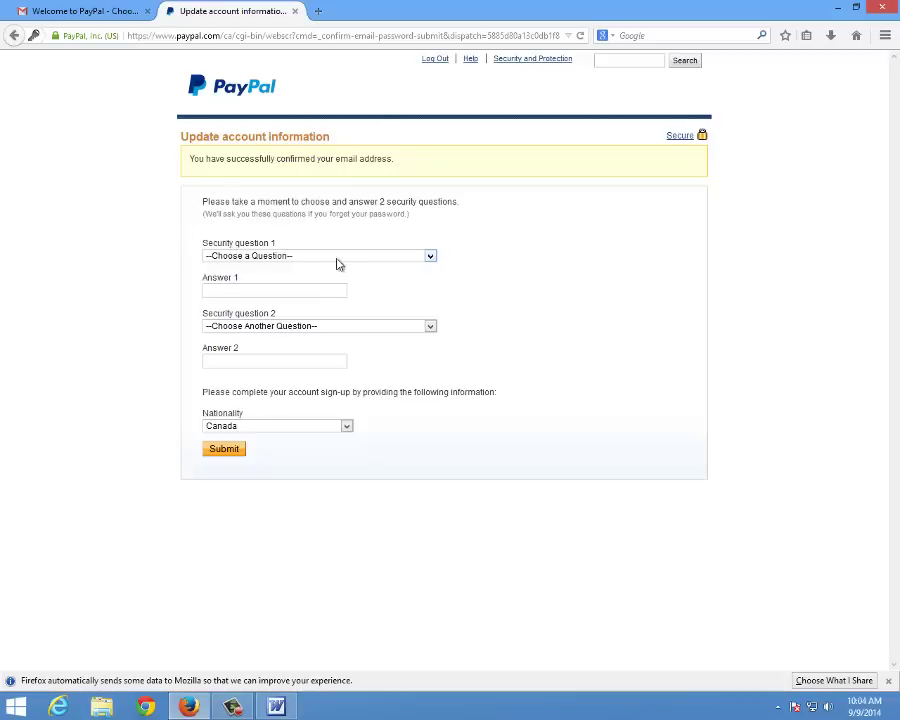
Set security question 1 to the father's middle name with its answer, and question 2 to first school
{"action": "left_click", "coordinate": [295, 256]}
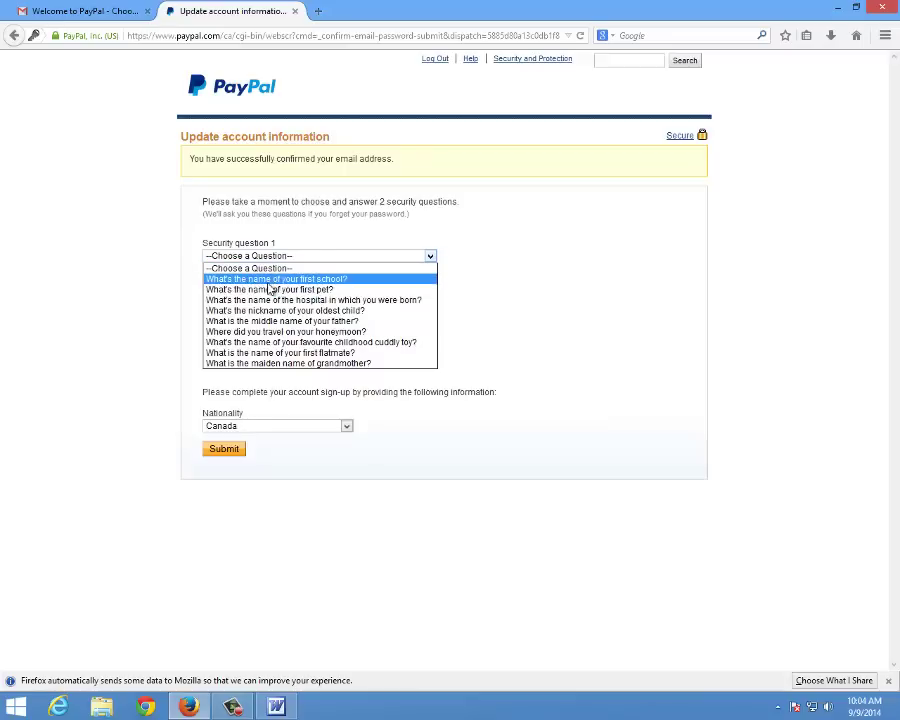
{"action": "left_click", "coordinate": [348, 282]}
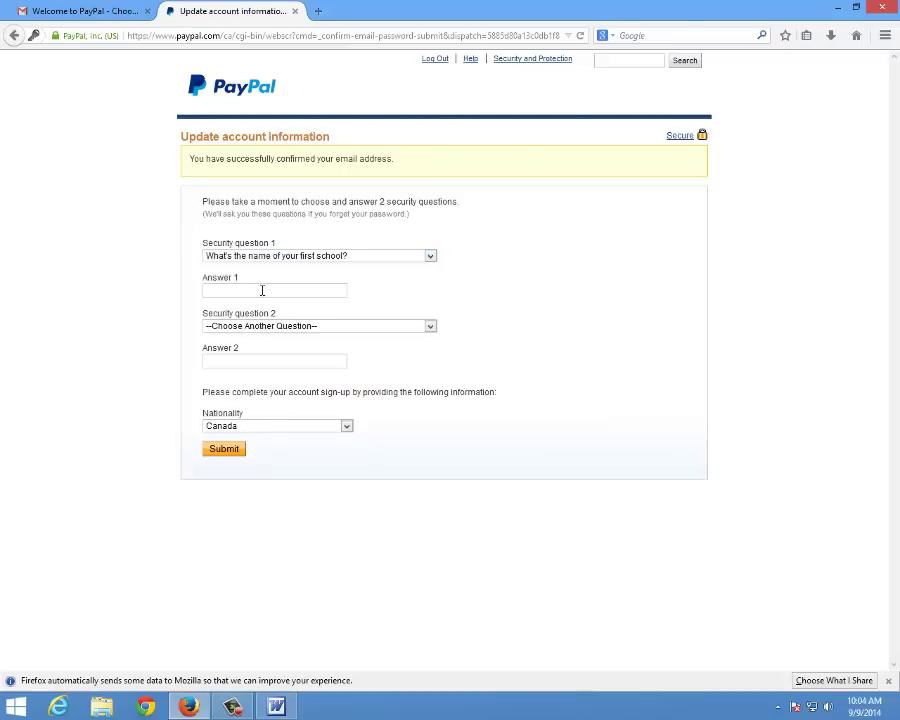
{"action": "left_click", "coordinate": [368, 257]}
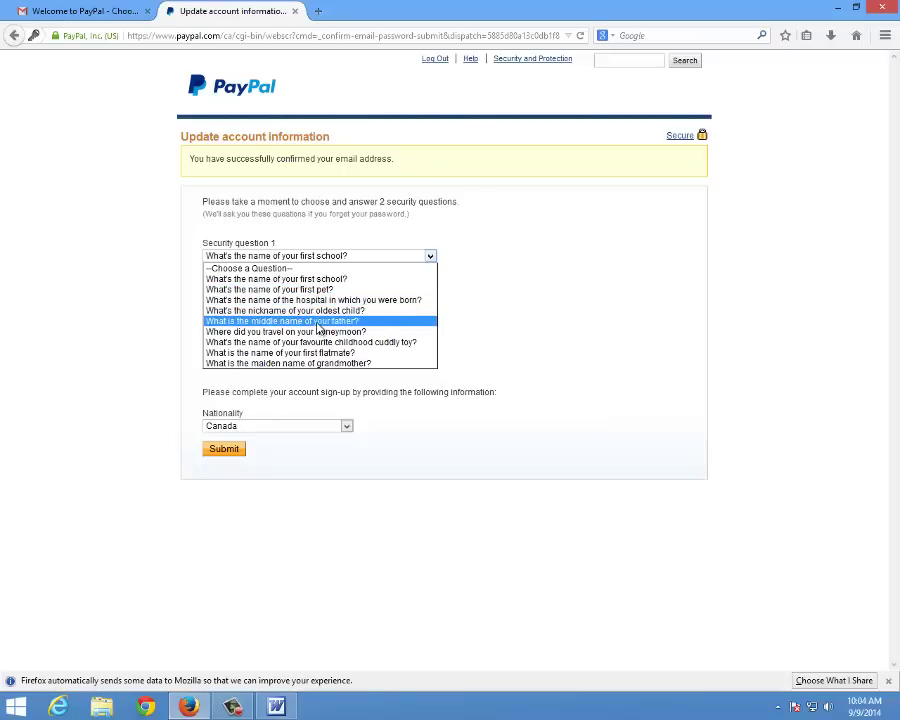
{"action": "left_click", "coordinate": [318, 321]}
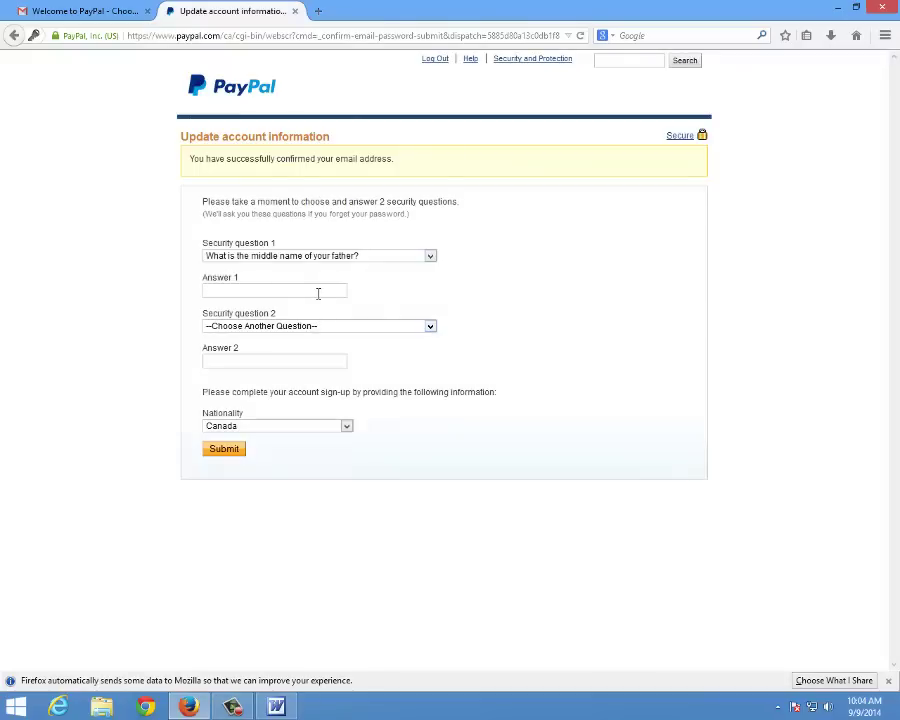
{"action": "left_click", "coordinate": [318, 291]}
{"action": "left_click", "coordinate": [316, 326]}
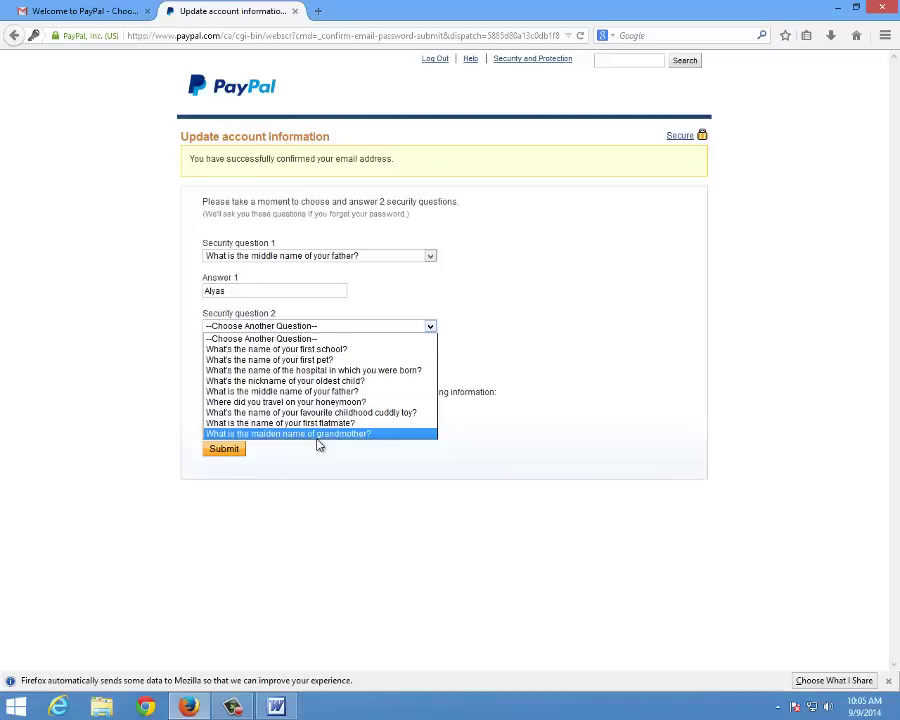
{"action": "left_click", "coordinate": [310, 350]}
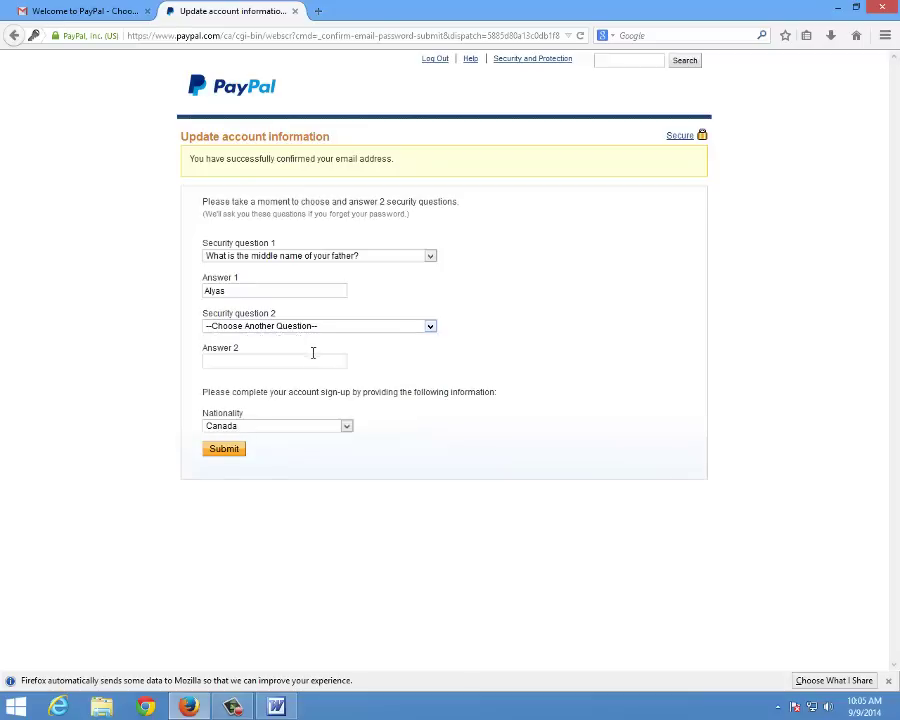
Fill in the second security answer and leave the nationality as Canada
{"action": "left_click", "coordinate": [252, 362]}
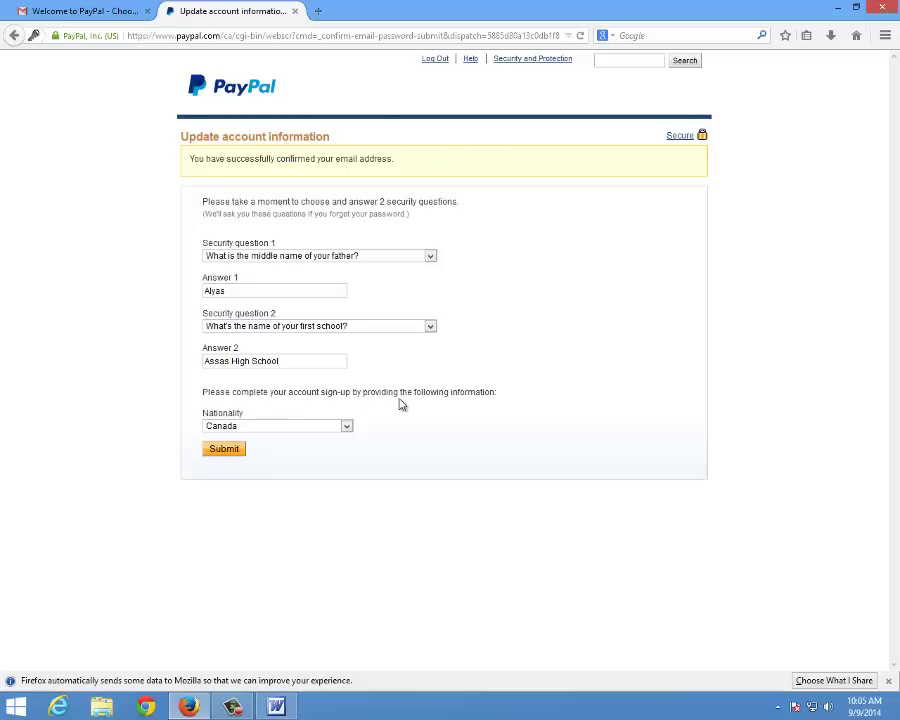
{"action": "left_click", "coordinate": [345, 427]}
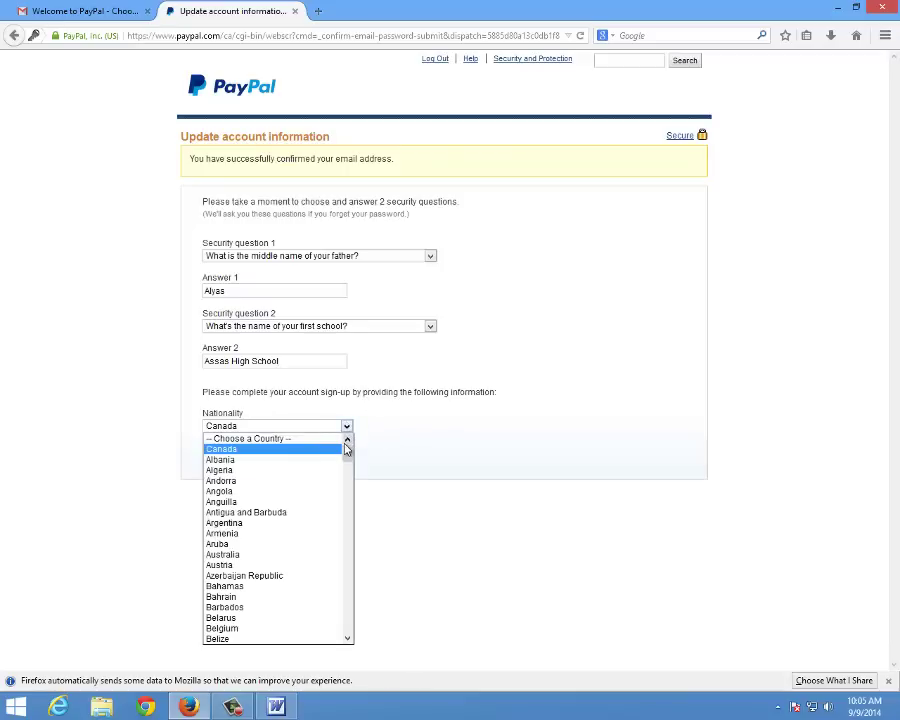
{"action": "key", "text": "Down"}
{"action": "key", "text": "Down"}
{"action": "key", "text": "Down"}
{"action": "key", "text": "Down"}
{"action": "key", "text": "Down"}
{"action": "key", "text": "Down"}
{"action": "key", "text": "Down"}
{"action": "key", "text": "Down"}
{"action": "key", "text": "Down"}
{"action": "key", "text": "Down"}
{"action": "key", "text": "Down"}
{"action": "key", "text": "Down"}
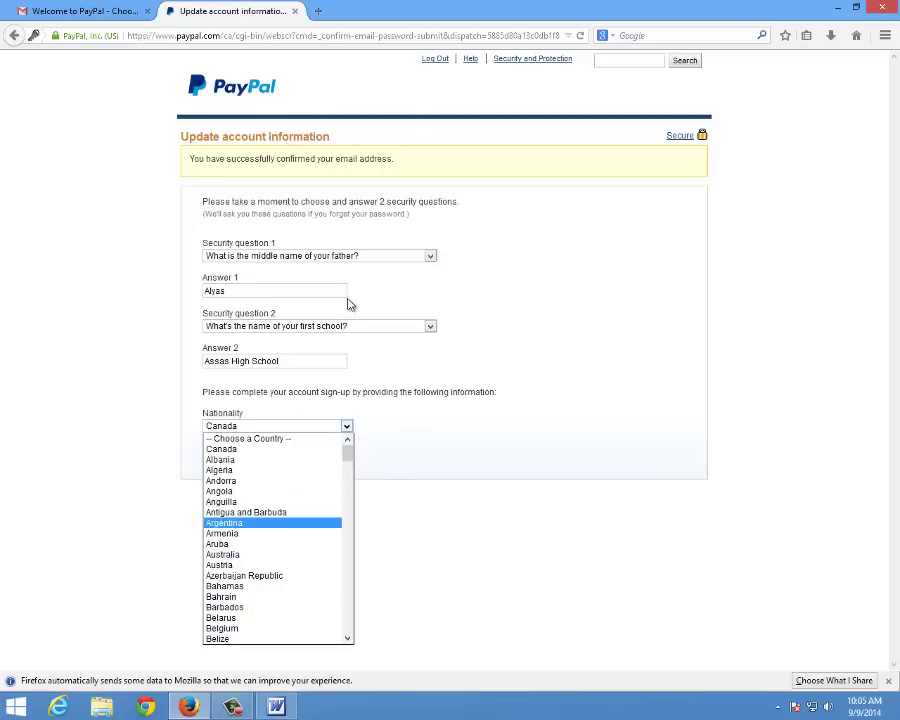
{"action": "left_click", "coordinate": [437, 380]}
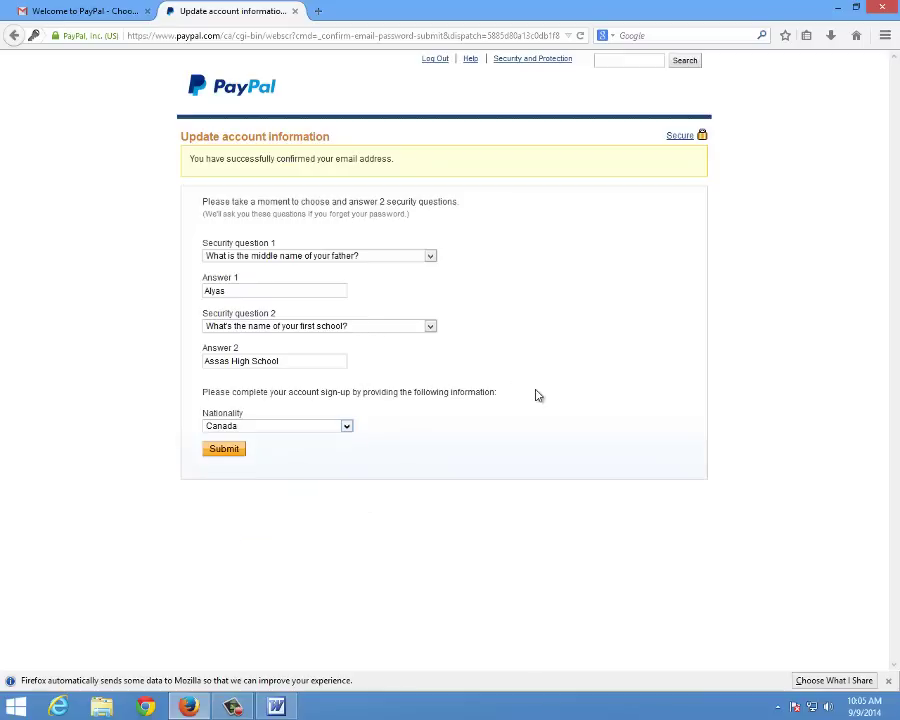
Submit the security details, choose a different bank, and continue to the My Account overview
{"action": "left_click", "coordinate": [237, 455]}
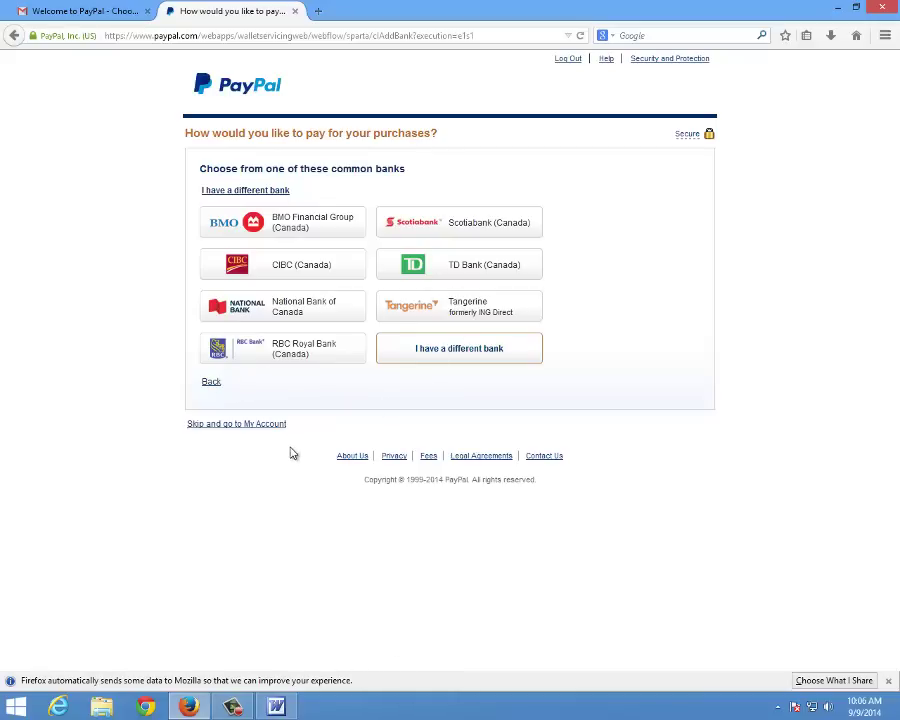
{"action": "left_click", "coordinate": [442, 356]}
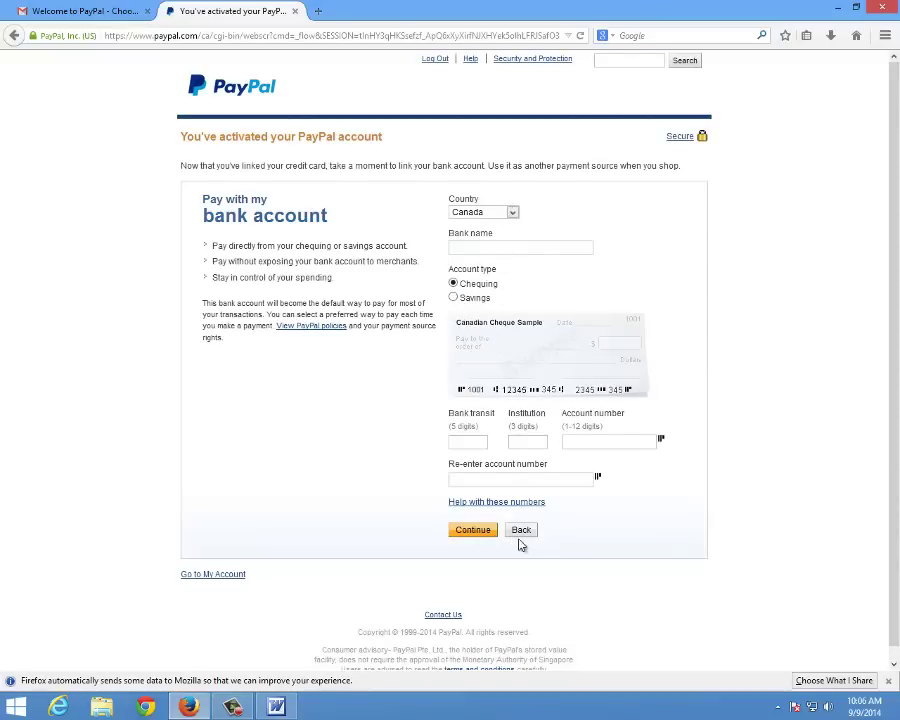
{"action": "left_click", "coordinate": [214, 577]}
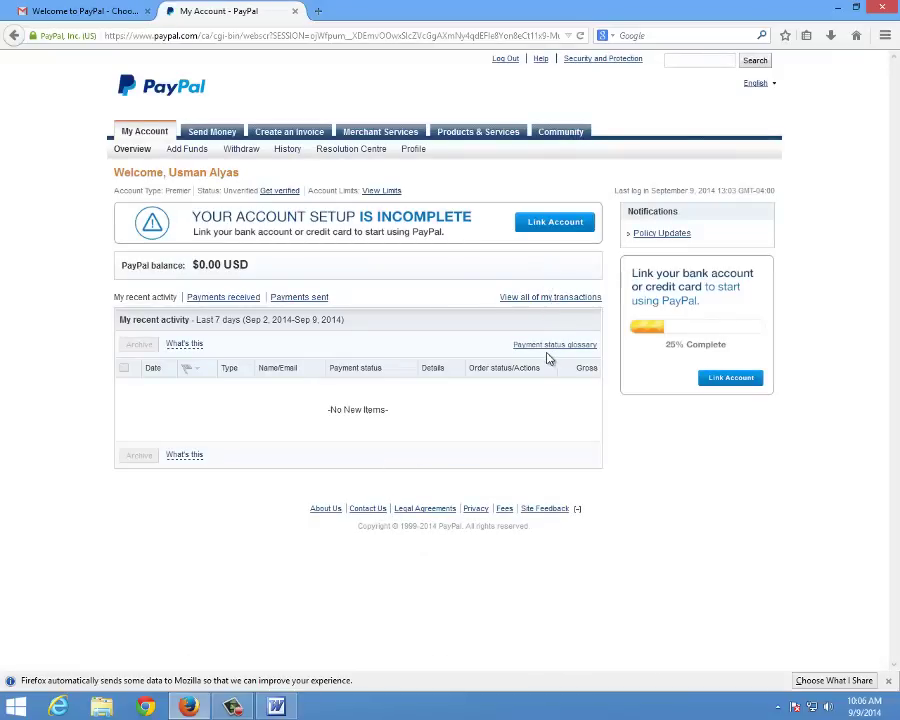
Open PayPal's Add Credit or Debit Card form through Link Account and 'Add my card'
{"action": "left_click", "coordinate": [726, 386]}
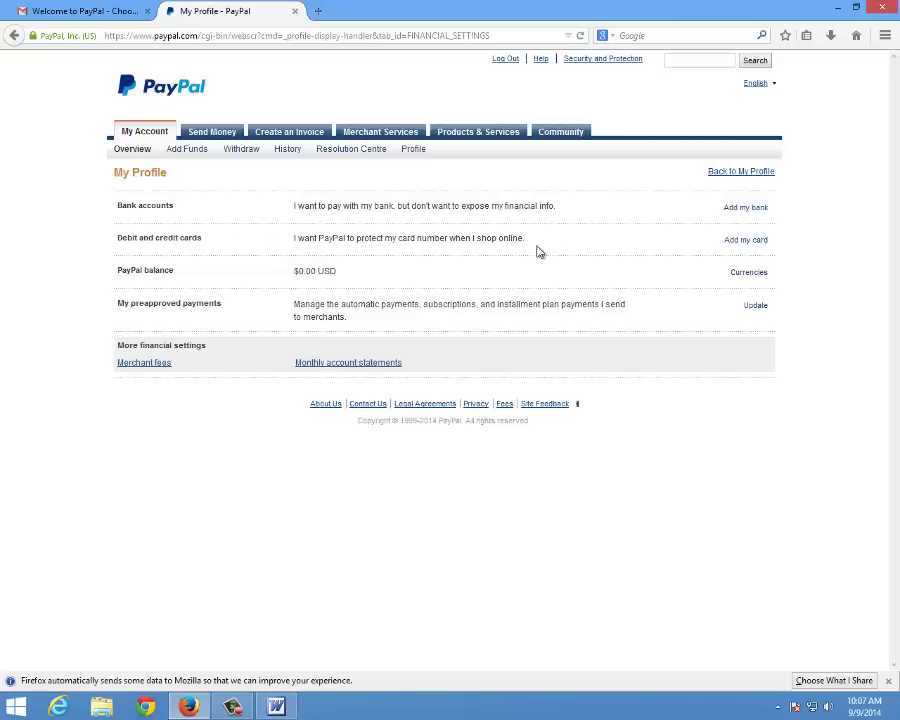
{"action": "left_click", "coordinate": [752, 273]}
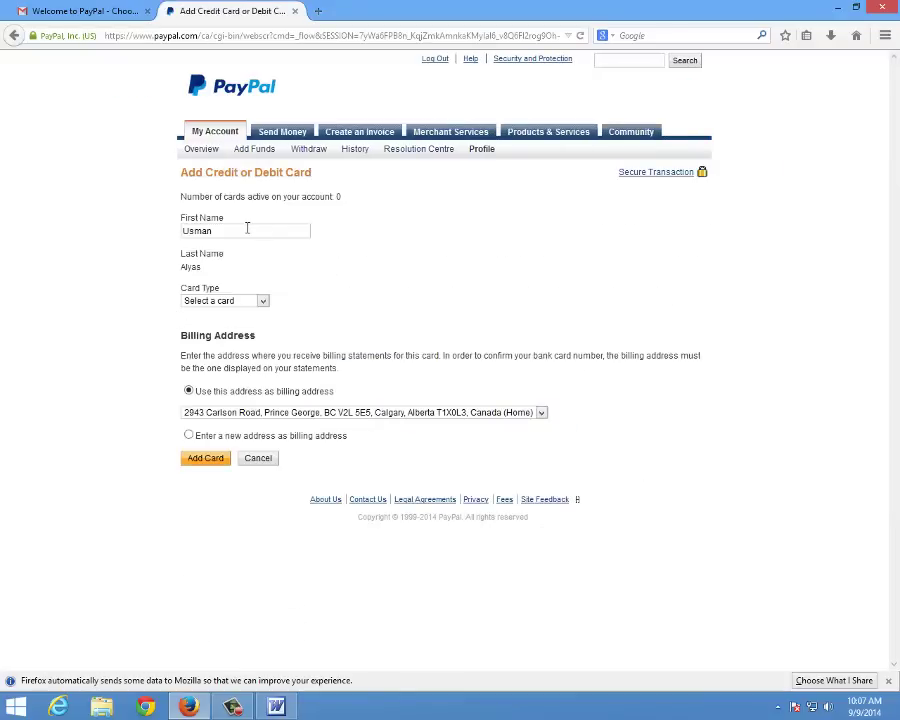
Check the Card Type list, then cancel the add-card form without adding a card
{"action": "left_click", "coordinate": [263, 302]}
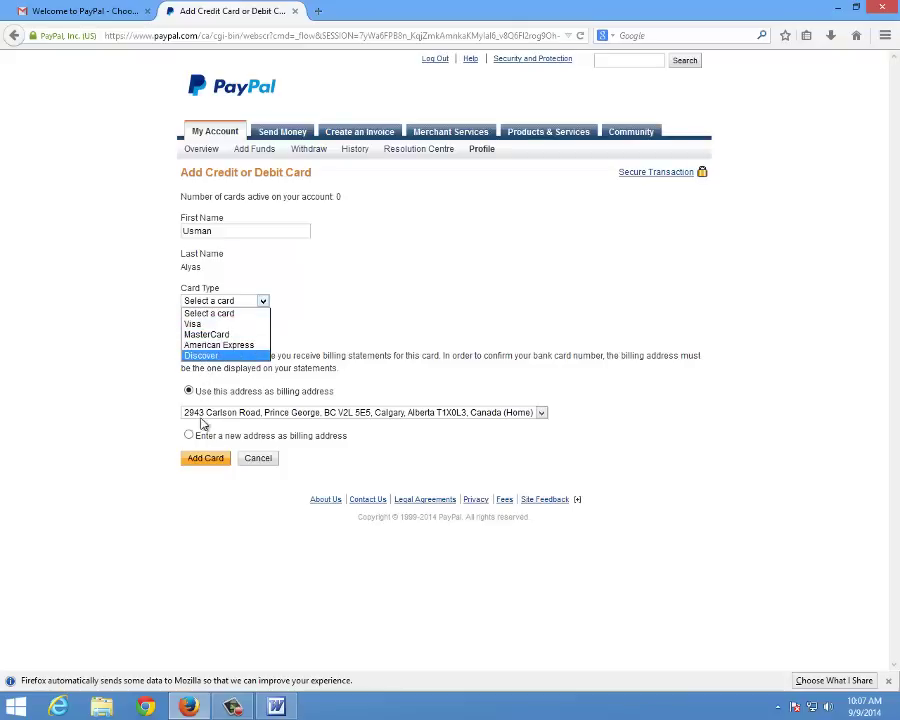
{"action": "left_click", "coordinate": [388, 452]}
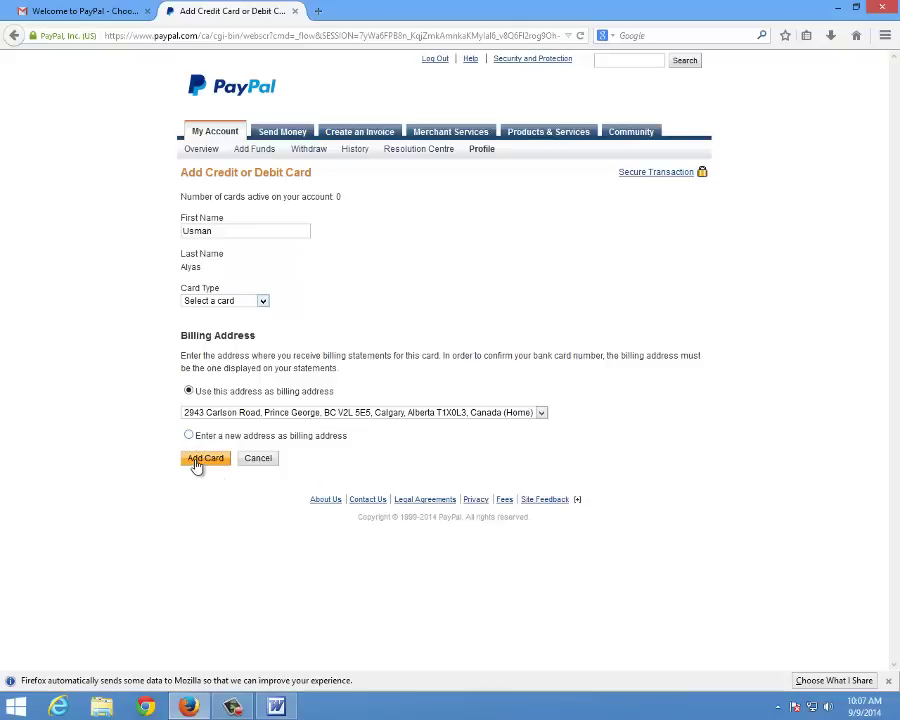
{"action": "left_click", "coordinate": [272, 465]}
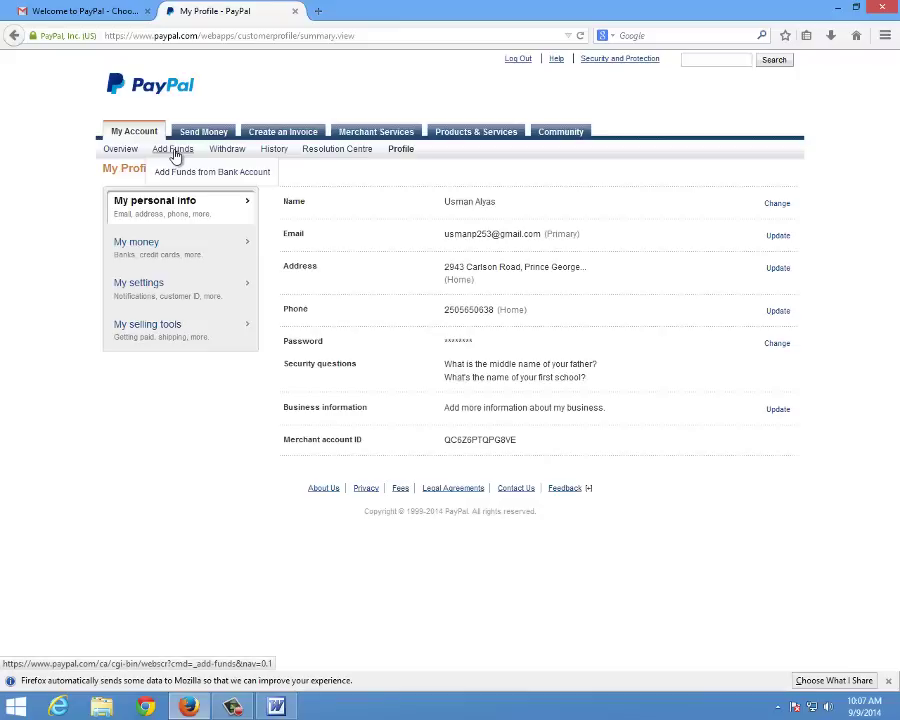
Go back to the My Account overview and move the Gmail tab after the PayPal tab
{"action": "mouse_move", "coordinate": [276, 157]}
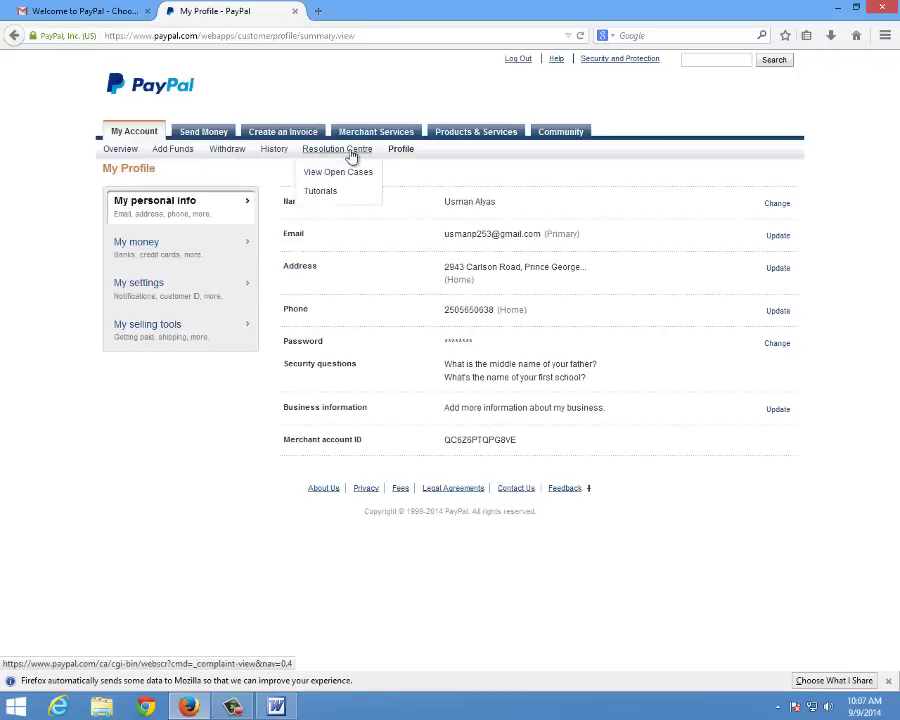
{"action": "left_click", "coordinate": [124, 150]}
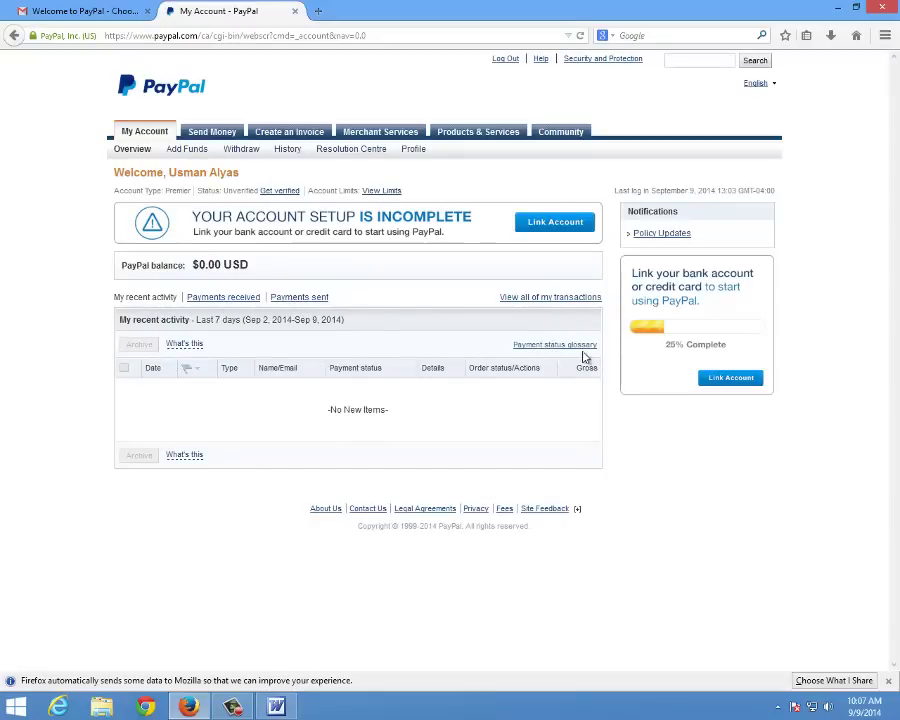
{"action": "left_click_drag", "start_coordinate": [95, 11], "coordinate": [248, 27]}
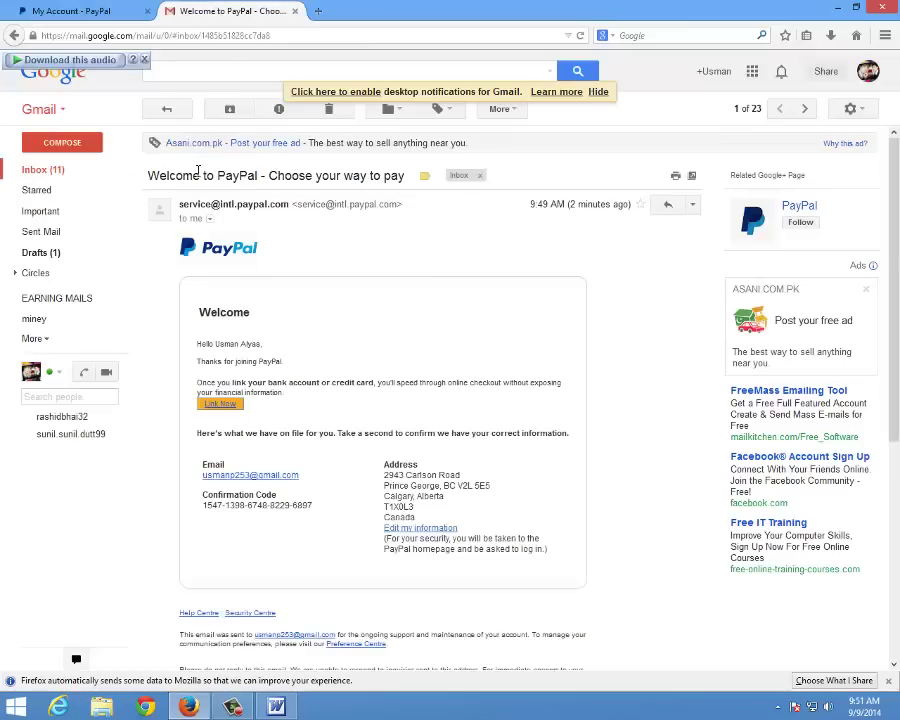